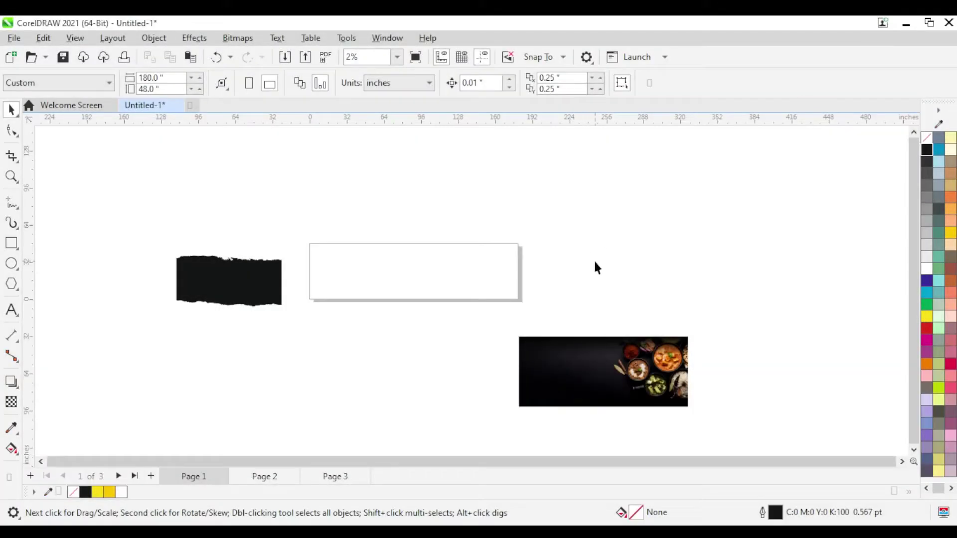
Step: Draw a rectangle over the white box, sized 180 × 48 in
scroll(352, 358, "up", 1)
left_click_drag(298, 198, 443, 277)
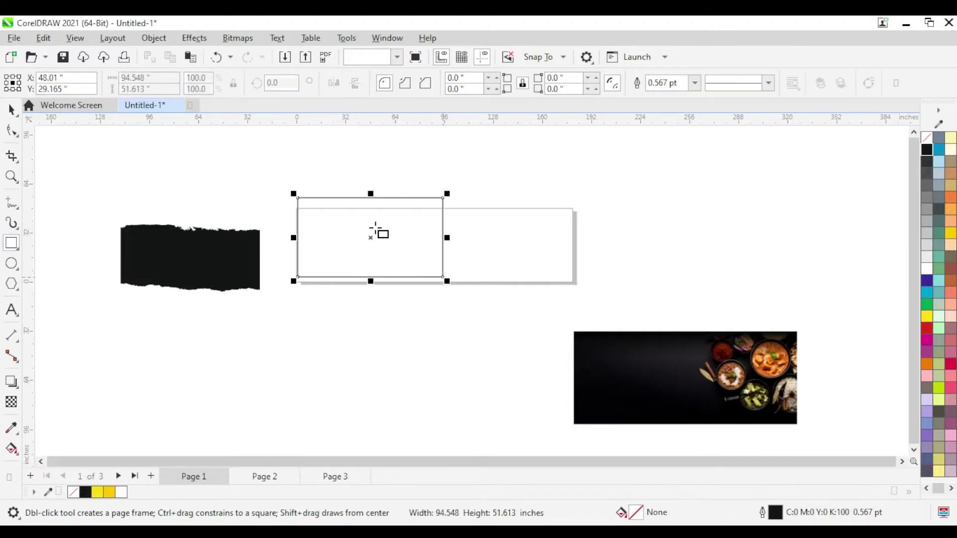
key("Return")
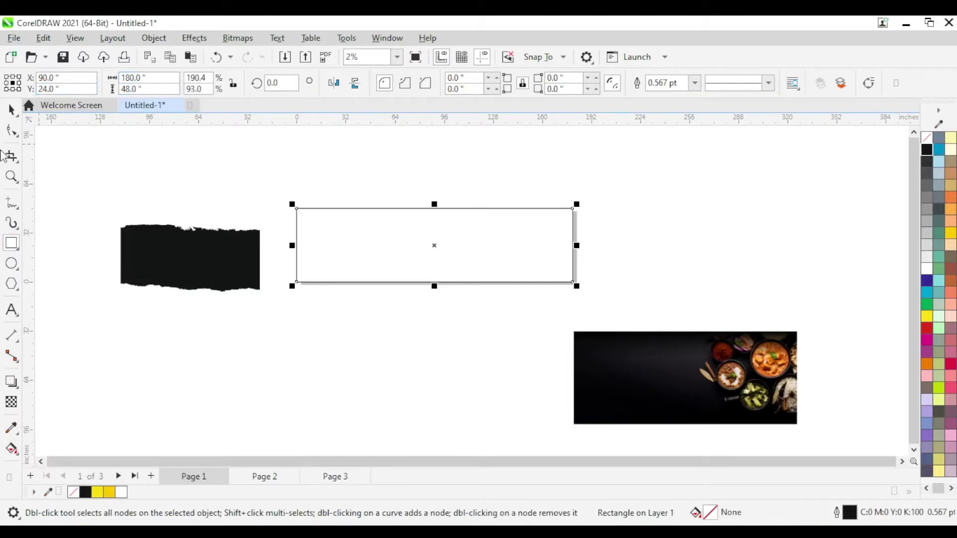
key("space")
Step: Move the food photo onto the box and scale it proportionally to 48 in tall
mouse_move(707, 391)
left_mouse_down()
mouse_move(521, 312)
mouse_move(493, 268)
left_mouse_up()
scroll(493, 268, "up", 1)
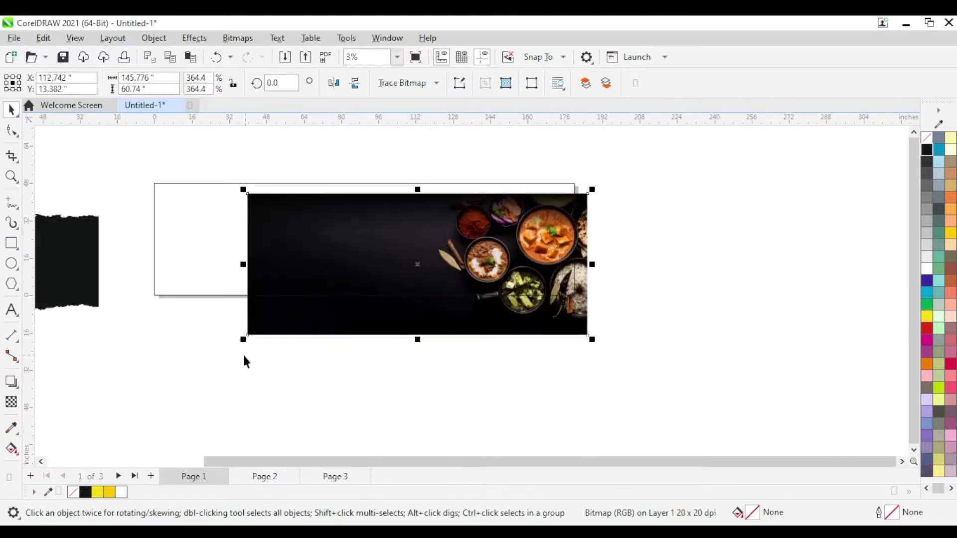
left_click_drag(244, 337, 292, 318)
left_click(232, 83)
double_click(135, 89)
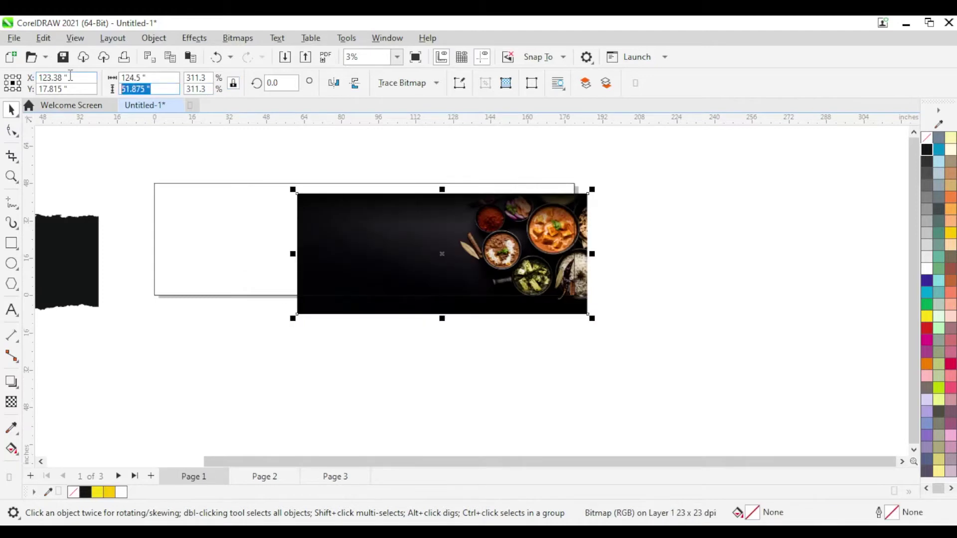
type("48")
key("Return")
Step: Align the photo right and top on the box, fill the rectangle black, and send it behind
left_click(238, 247, "shift")
key("r")
key("t")
left_click(375, 248)
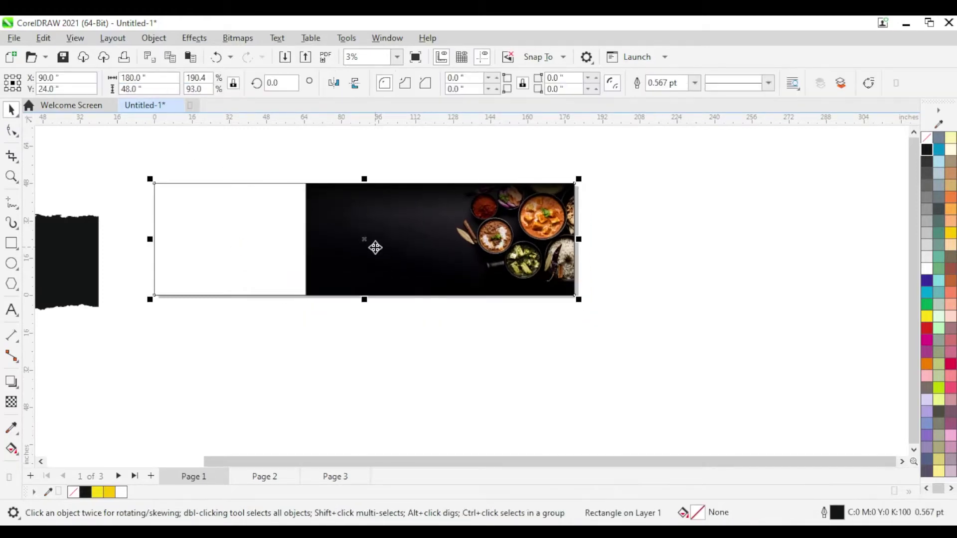
left_click(85, 493)
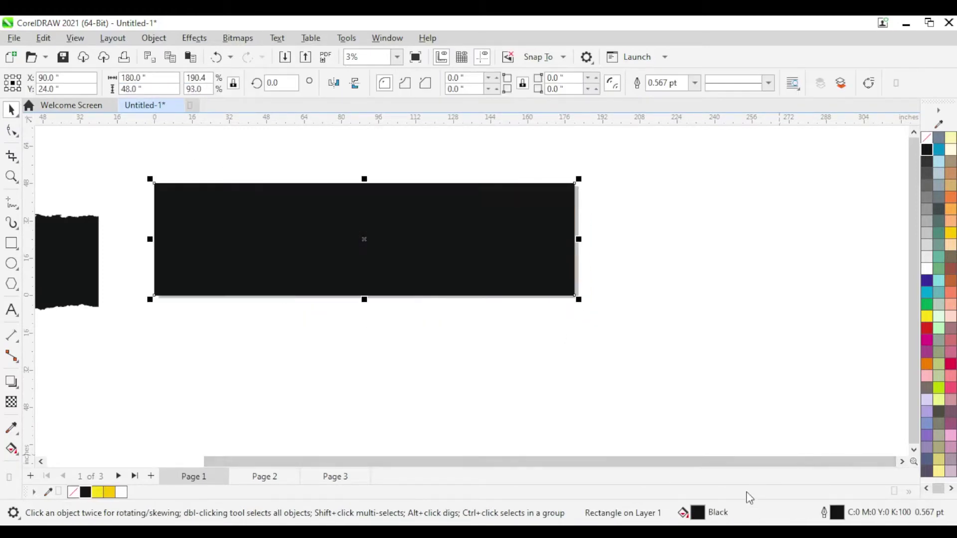
key("shift+Page_Down")
left_click(498, 238)
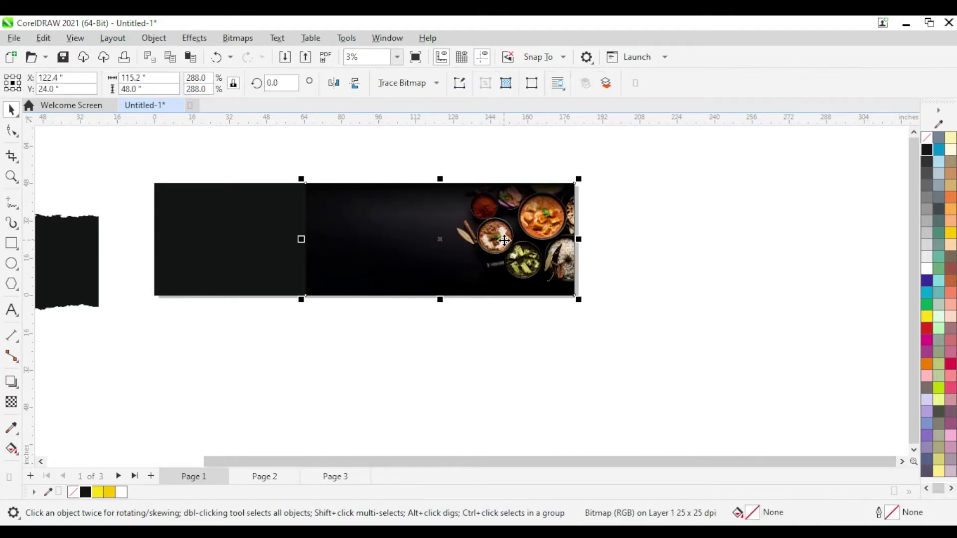
Step: Apply a linear fountain transparency so the photo's left side fades into the black background
left_click(11, 403)
left_click_drag(417, 228, 336, 228)
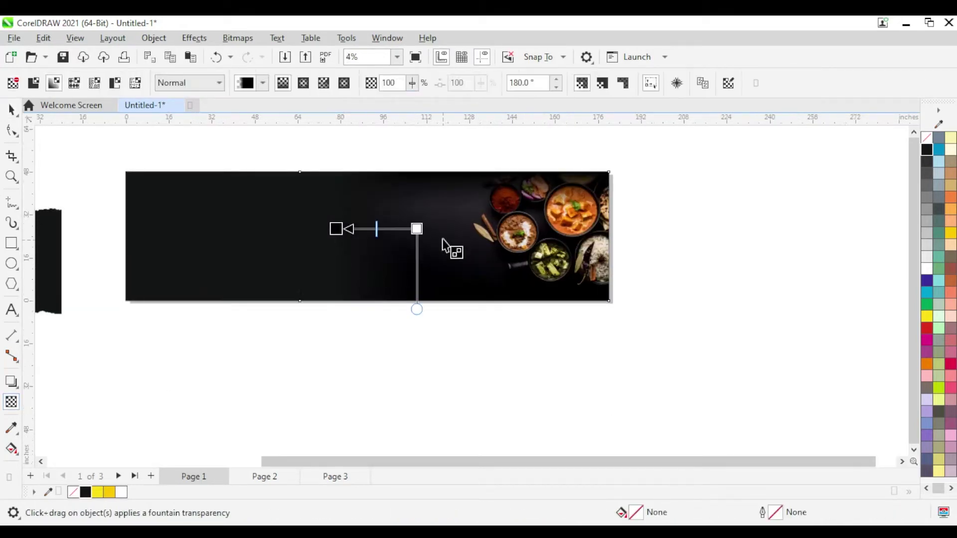
scroll(438, 241, "up", 2)
left_click_drag(407, 230, 482, 230)
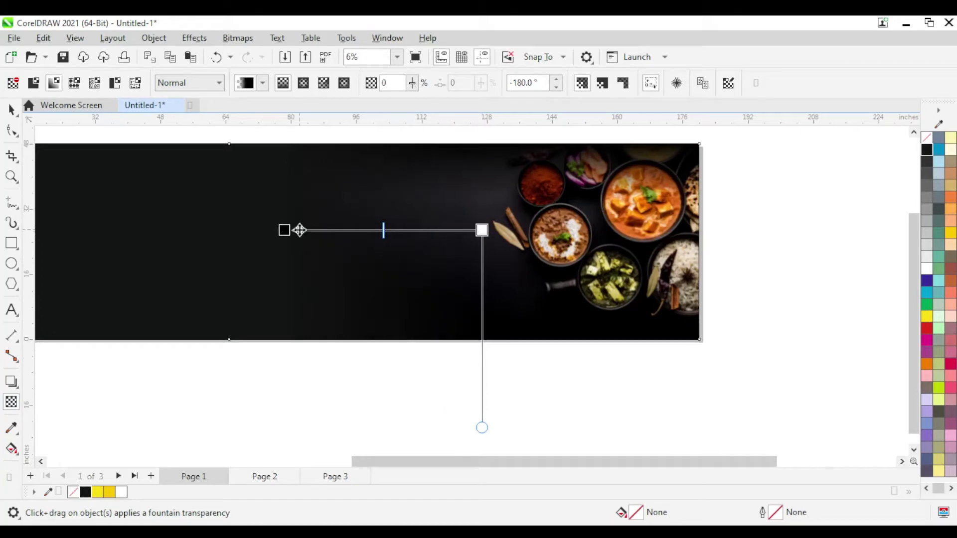
left_click_drag(298, 230, 293, 232)
left_click(11, 108)
scroll(450, 244, "down", 2)
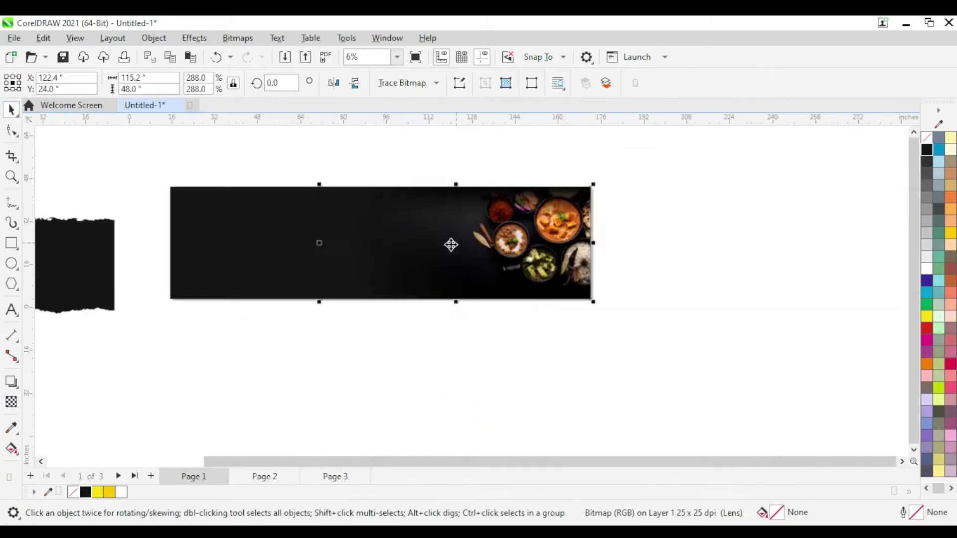
scroll(335, 256, "up", 1)
left_click(353, 183)
left_click(11, 309)
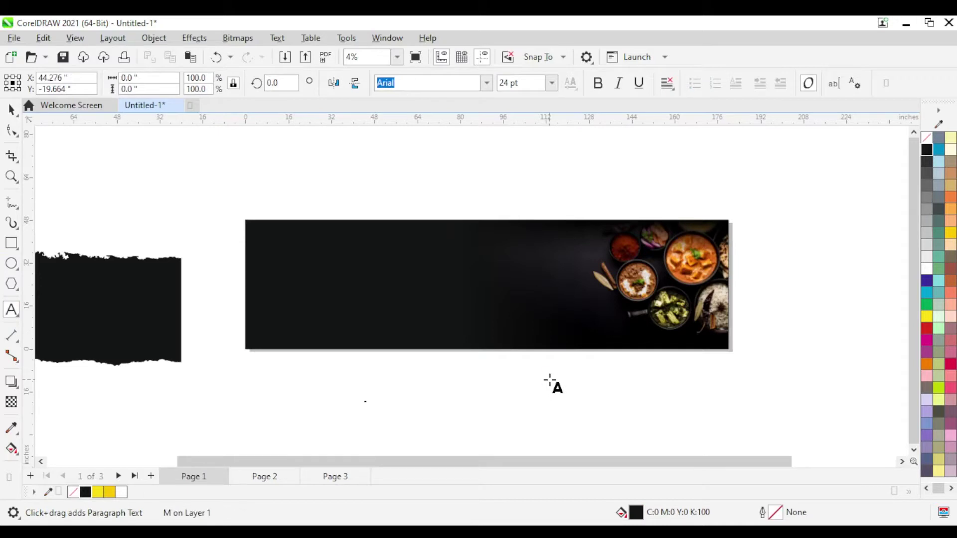
Step: Set the Mannat text in Kabel, move it to the banner's left side, and colour it yellow
key("ctrl+v")
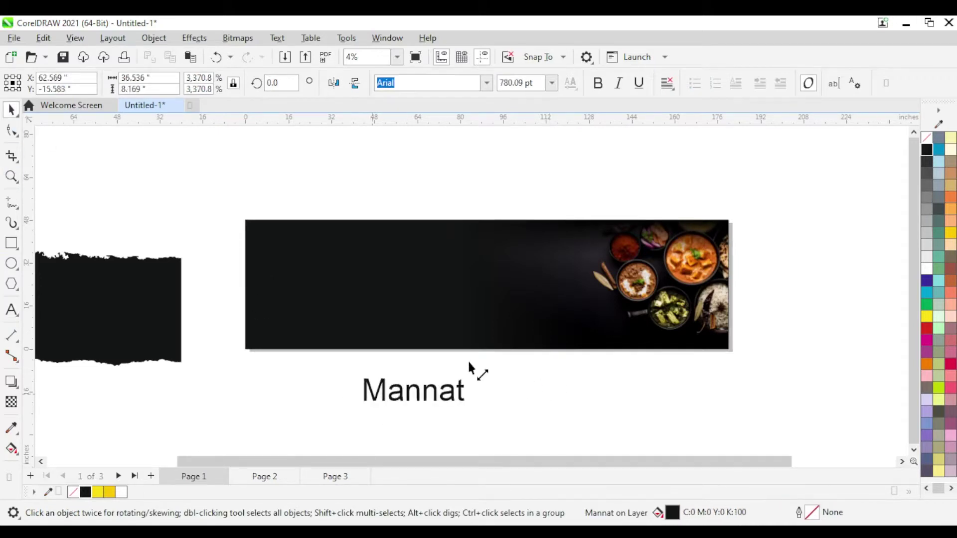
key("ctrl+t")
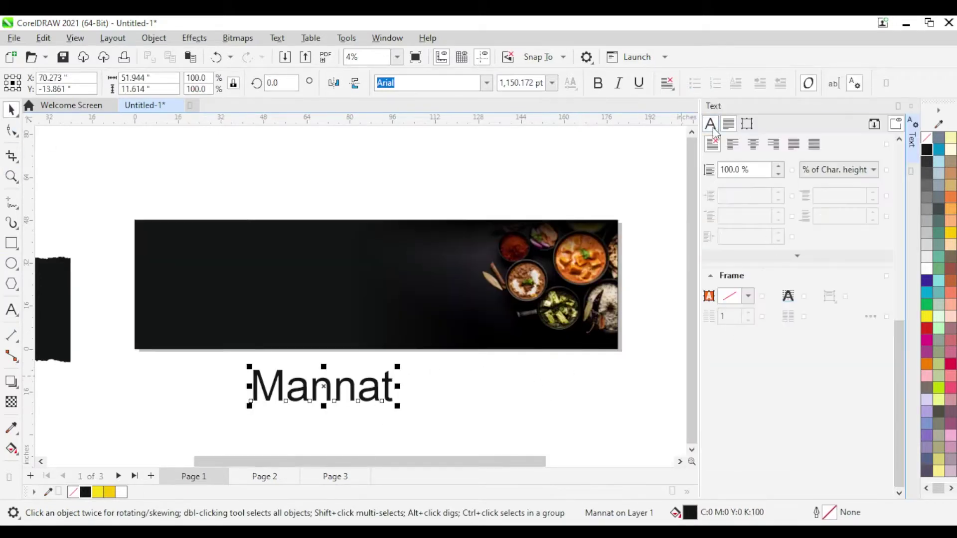
left_click(711, 124)
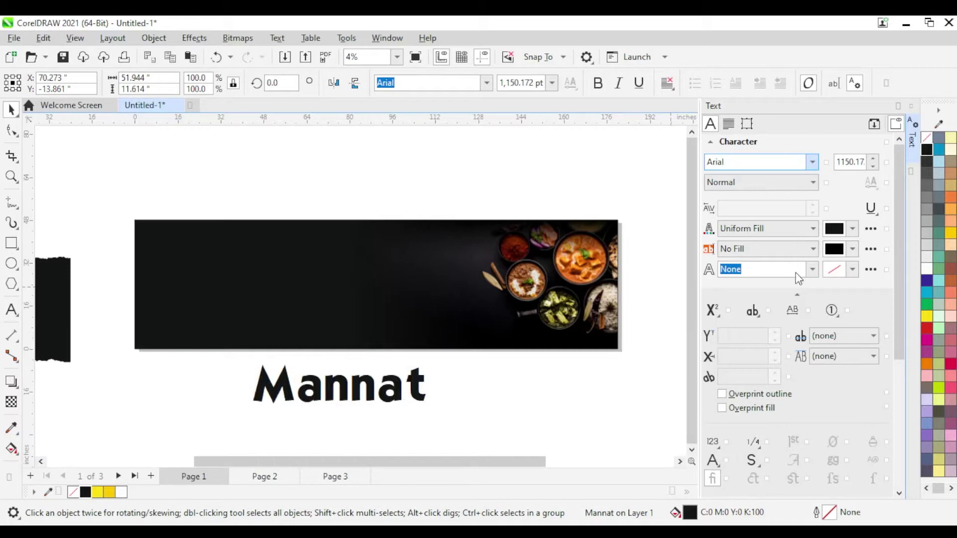
left_click_drag(369, 383, 294, 252)
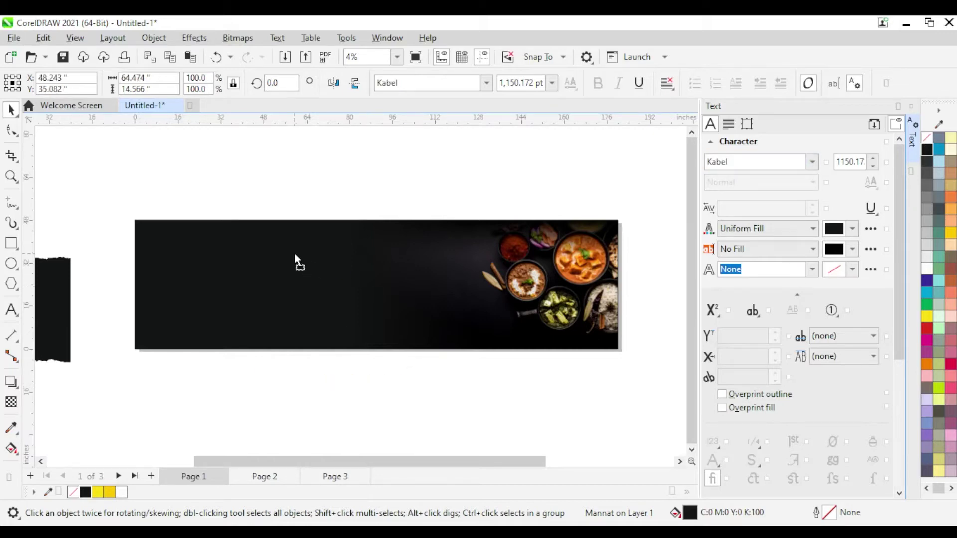
left_click(950, 233)
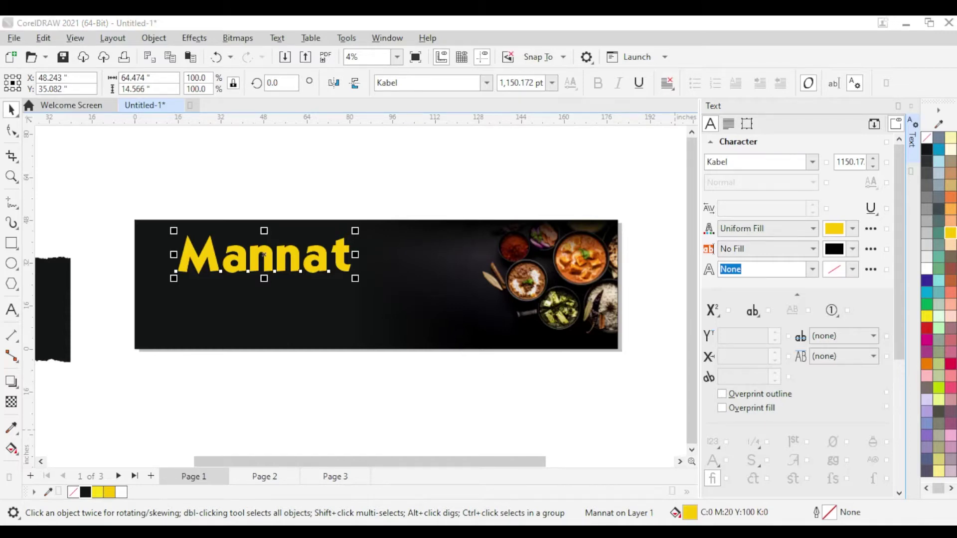
scroll(298, 273, "up", 1)
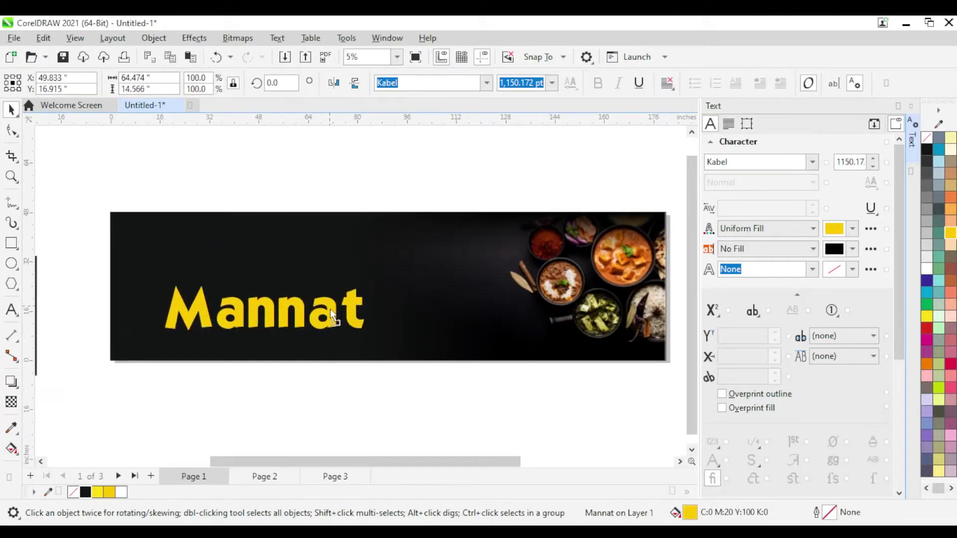
Step: Retype the Mannat copy as 'Food Point', shrink it, and set the Dirty Headline font
double_click(330, 309)
key("ctrl+a")
type("Food Poi")
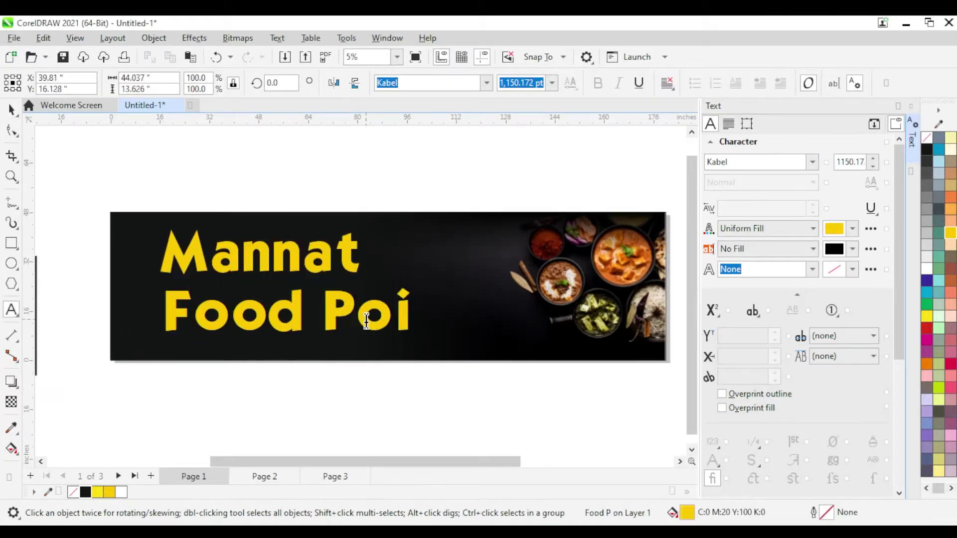
type("nt")
key("ctrl+space")
mouse_move(472, 335)
left_mouse_down()
mouse_move(388, 331)
mouse_move(331, 314)
left_mouse_up()
scroll(257, 342, "up", 2)
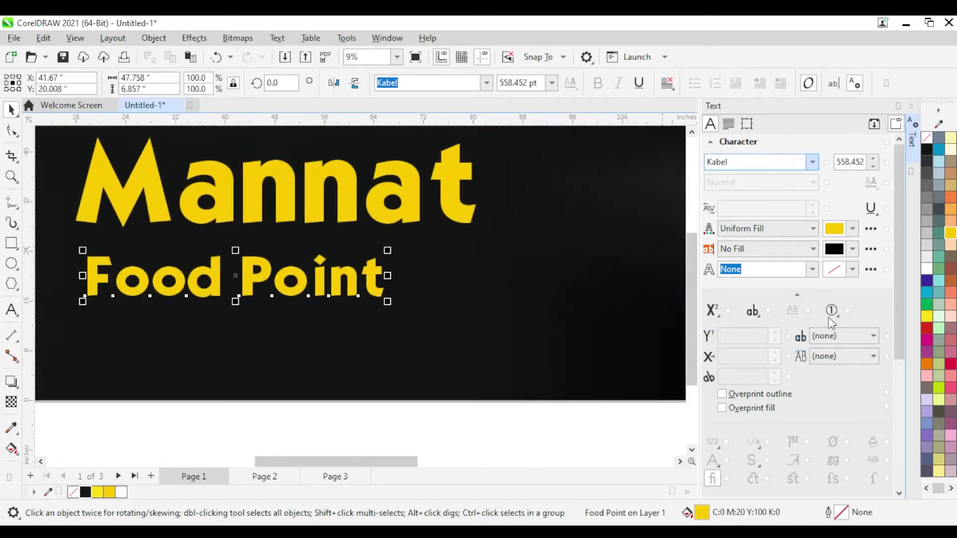
left_click(763, 162)
type("chalk")
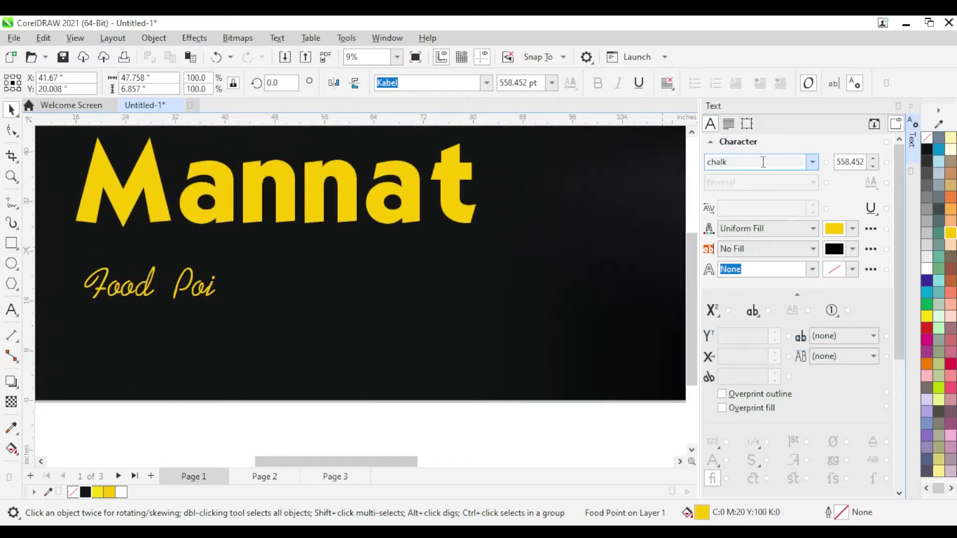
key("Return")
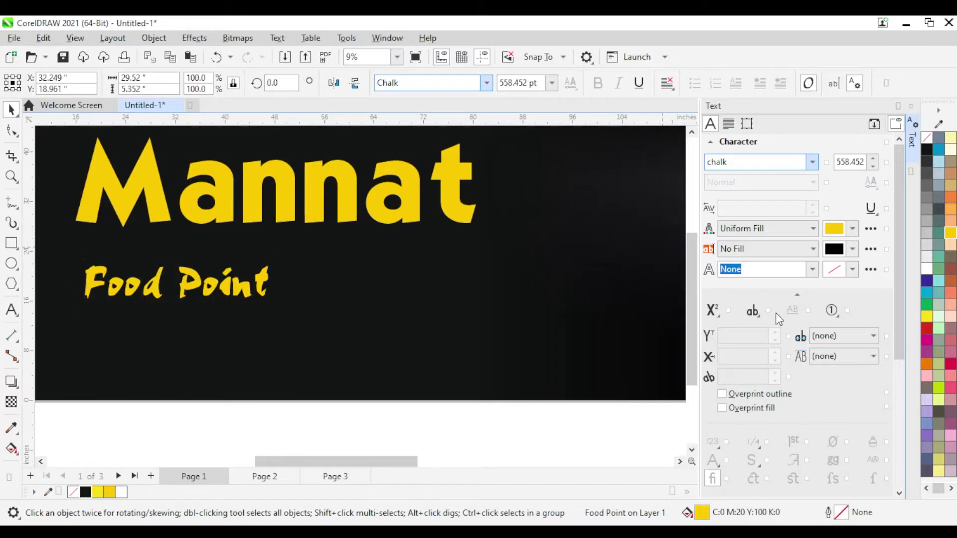
key("Return")
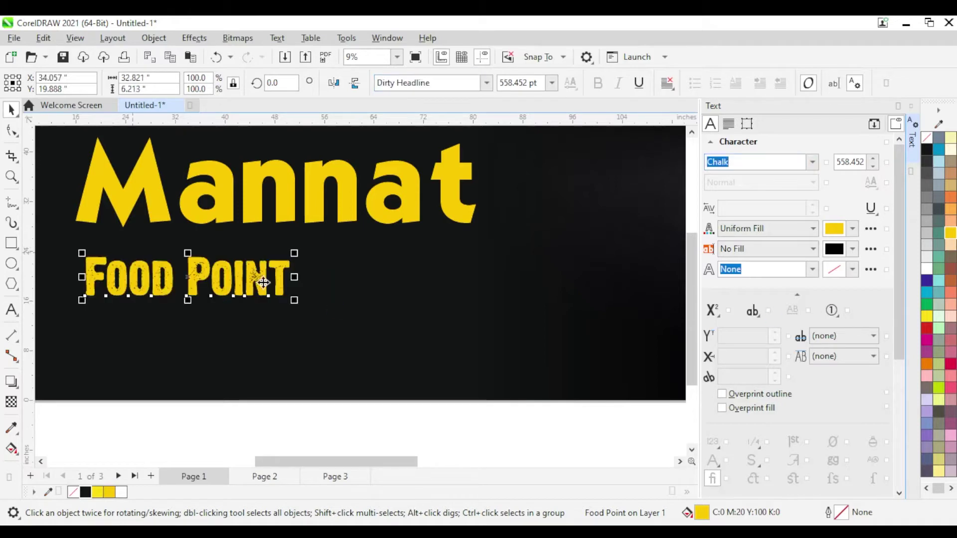
Step: Make Food Point white, place it under Mannat, and enlarge both titles together
left_click(926, 269)
left_click_drag(239, 277, 425, 253)
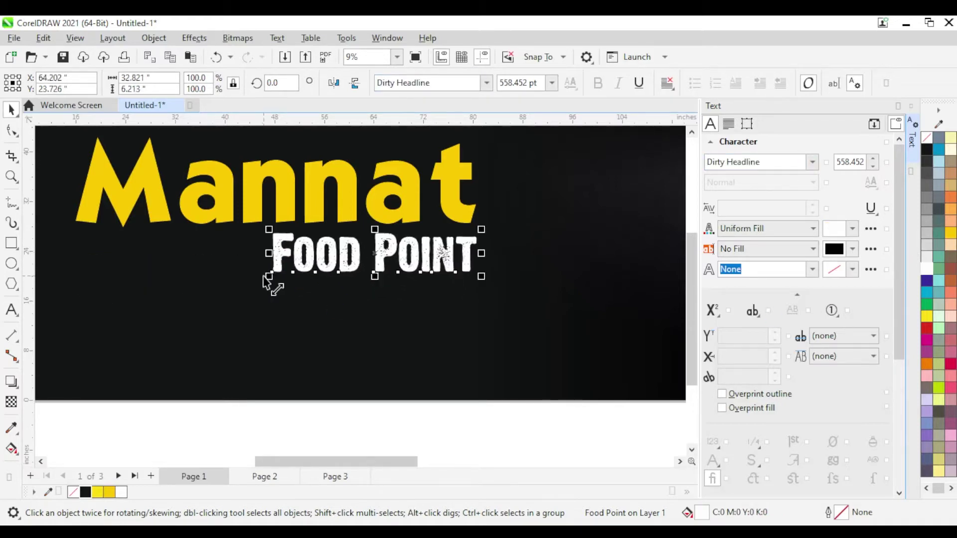
left_click_drag(269, 276, 221, 287)
scroll(299, 309, "down", 2)
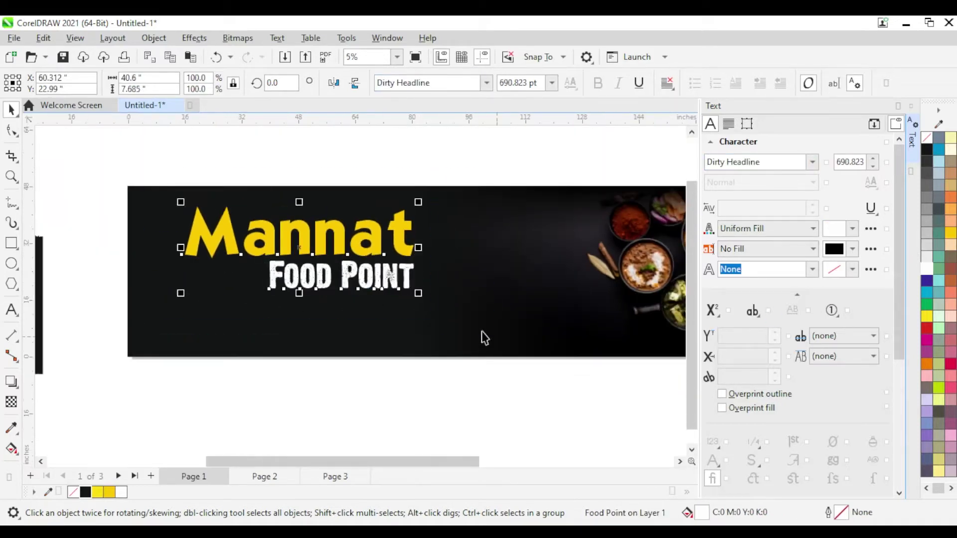
left_click_drag(413, 290, 447, 303)
key("Escape")
scroll(505, 317, "down", 1)
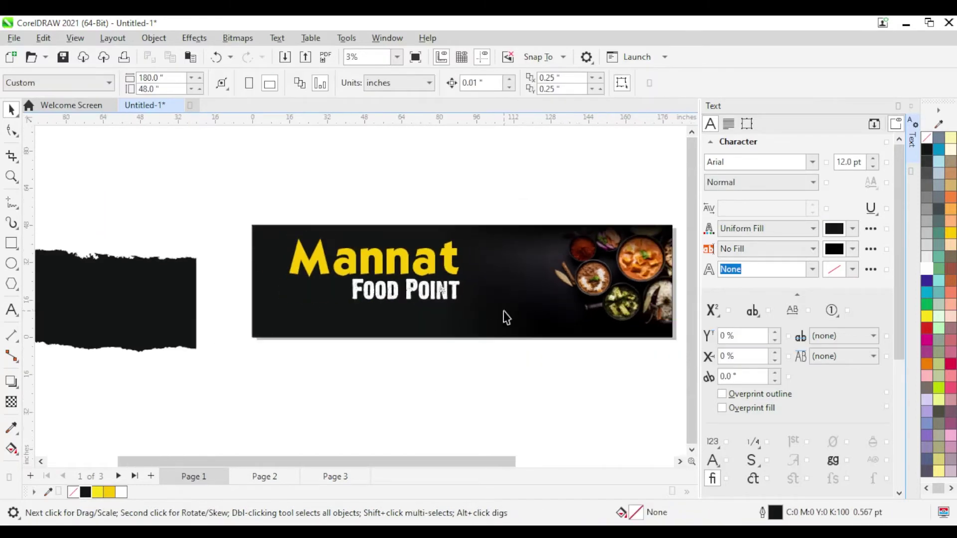
Step: Place the torn shape diagonally across the banner, enlarge it, and fill it white
mouse_move(87, 300)
left_mouse_down()
mouse_move(391, 243)
mouse_move(384, 224)
left_mouse_up()
left_click(449, 199)
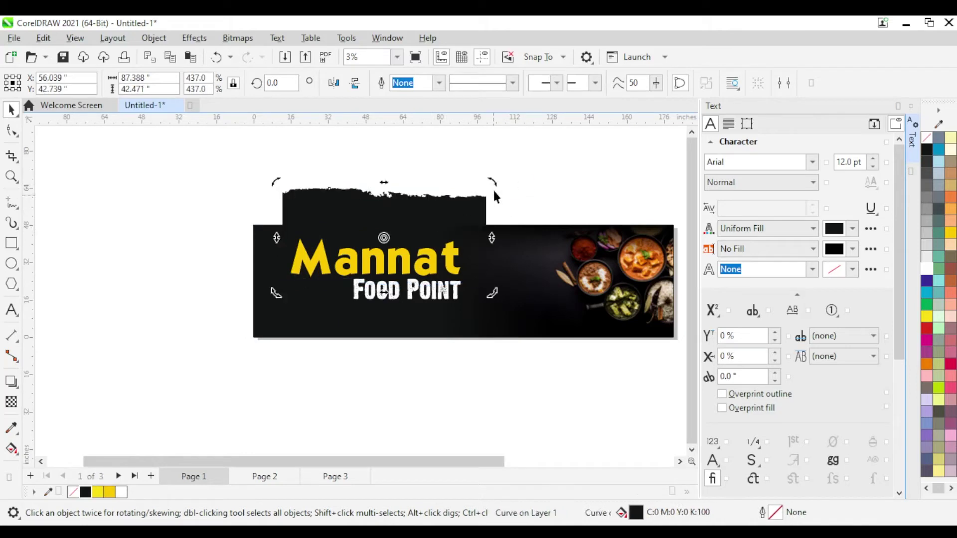
left_click_drag(492, 189, 518, 264)
left_click(502, 325)
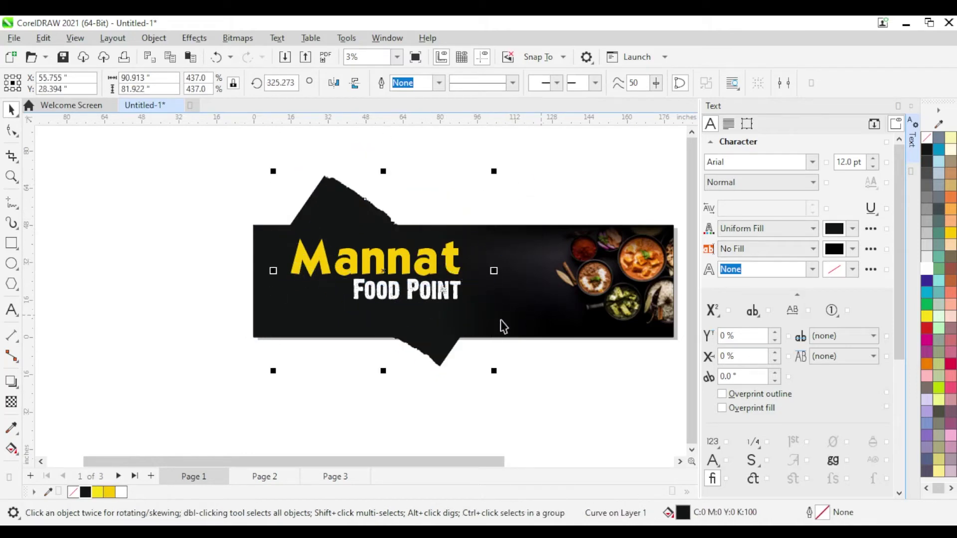
left_click_drag(496, 374, 548, 410)
left_click(456, 314)
left_click(458, 371)
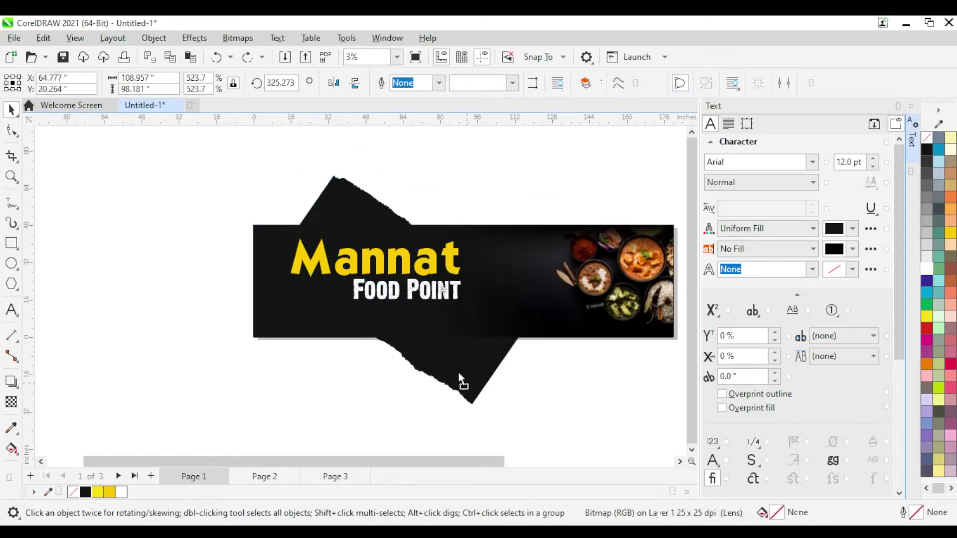
left_click(936, 270)
left_click(370, 342)
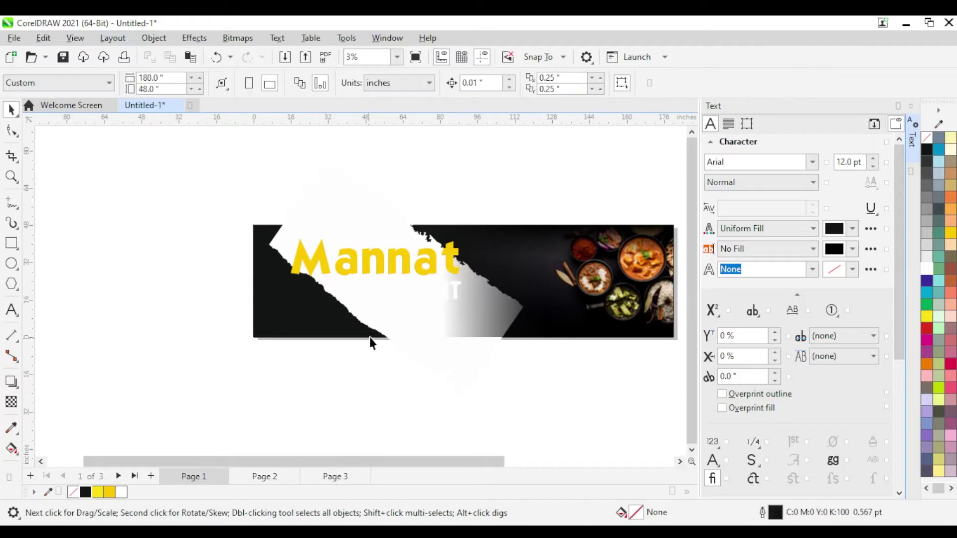
Step: Reposition, rotate and enlarge the white torn strip so it uncovers Mannat
left_click(336, 208)
left_click_drag(337, 208, 341, 199)
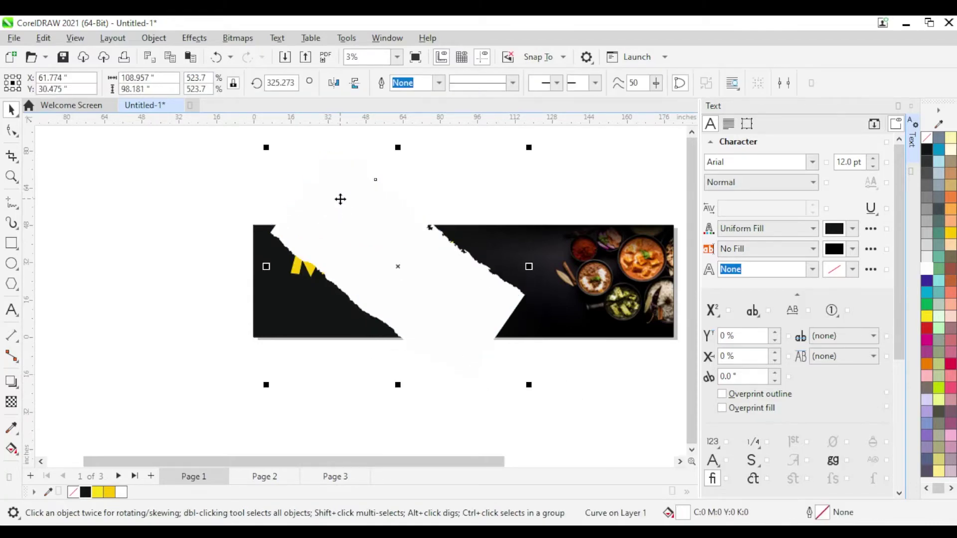
left_click(341, 199)
mouse_move(538, 154)
left_mouse_down()
mouse_move(496, 404)
mouse_move(558, 430)
left_mouse_up()
left_click_drag(463, 327, 448, 336)
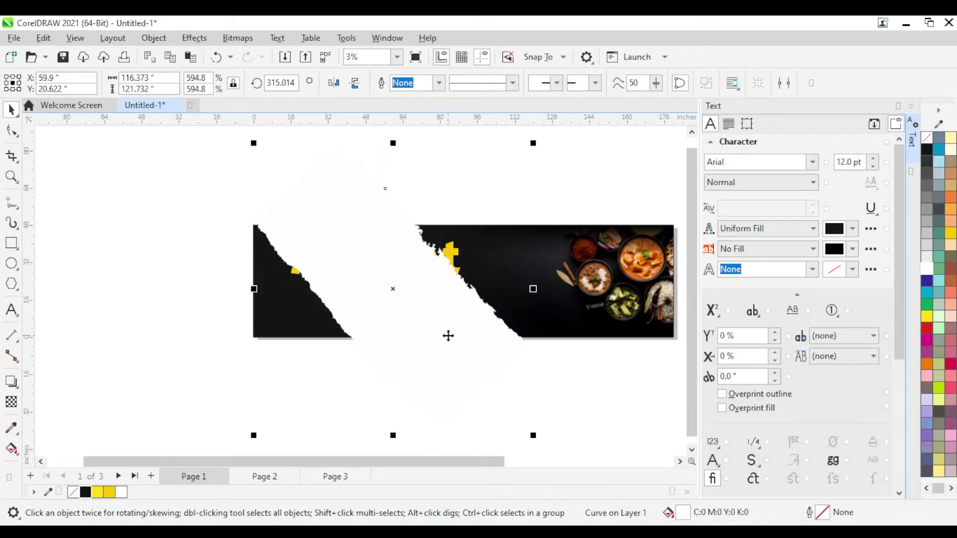
key("Escape")
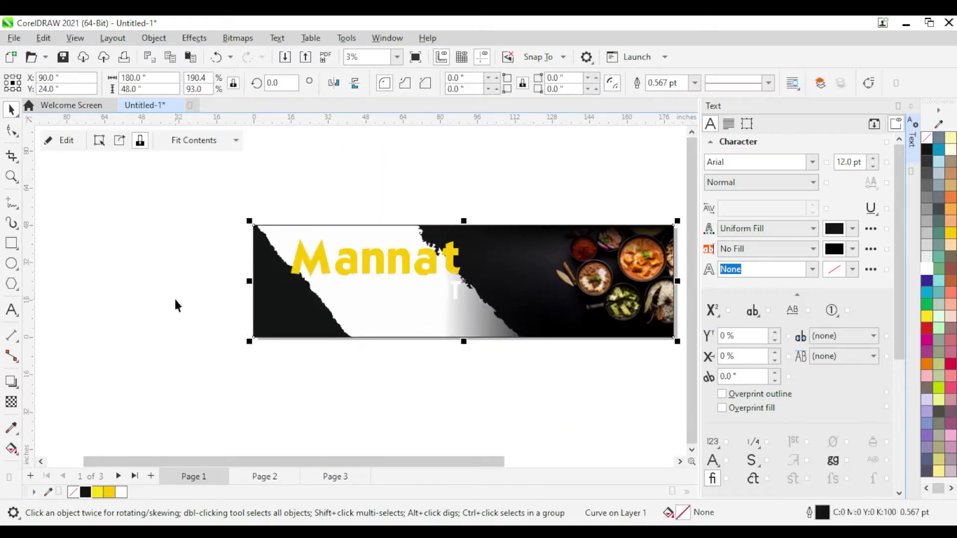
Step: Open and finish PowerClip editing of the banner's clipped contents
left_click(622, 291)
left_click(261, 326)
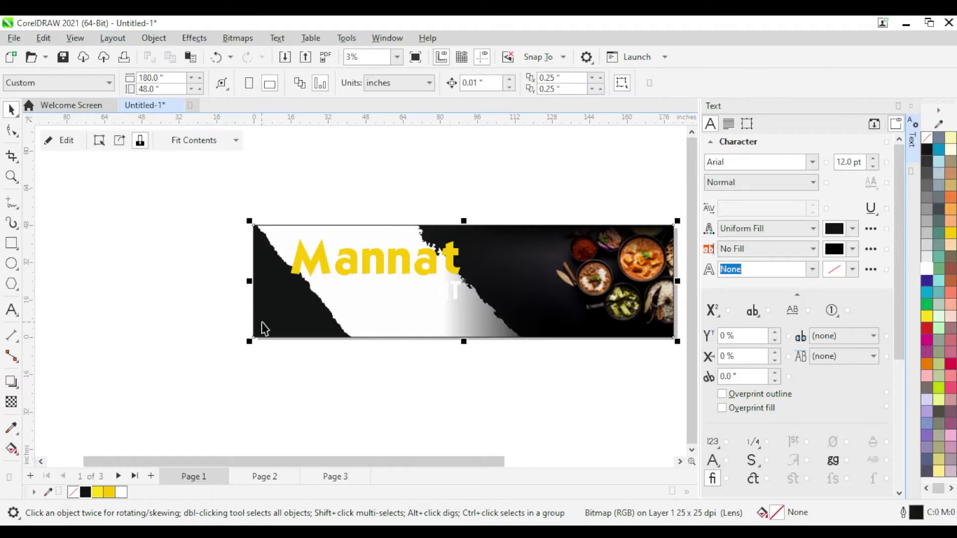
left_click(646, 261, "ctrl")
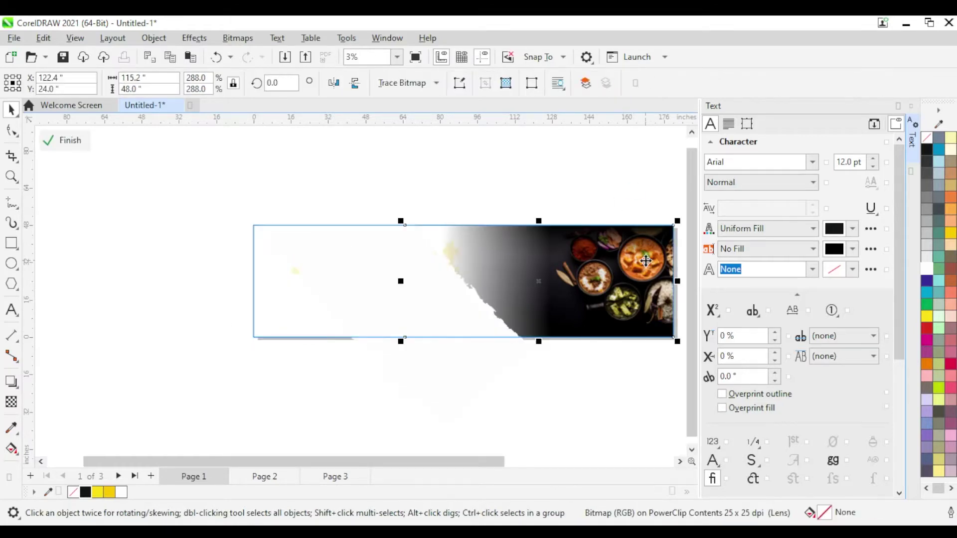
left_click(436, 238, "ctrl")
left_click(460, 299)
Step: Colour the Food Point text red
left_click(926, 328)
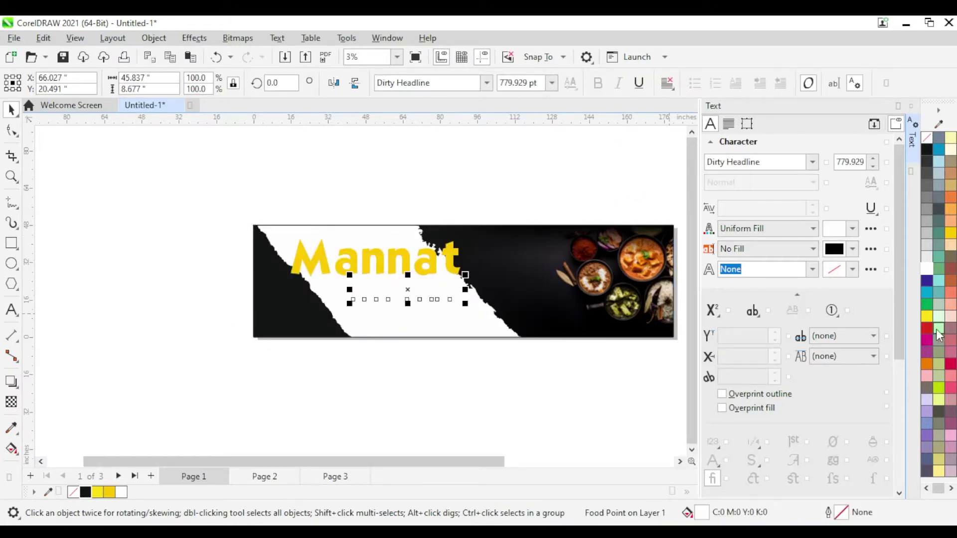
scroll(402, 297, "up", 1)
scroll(404, 274, "up", 1)
Step: Give the yellow Mannat title a black offset shadow copy behind it
left_click(405, 251)
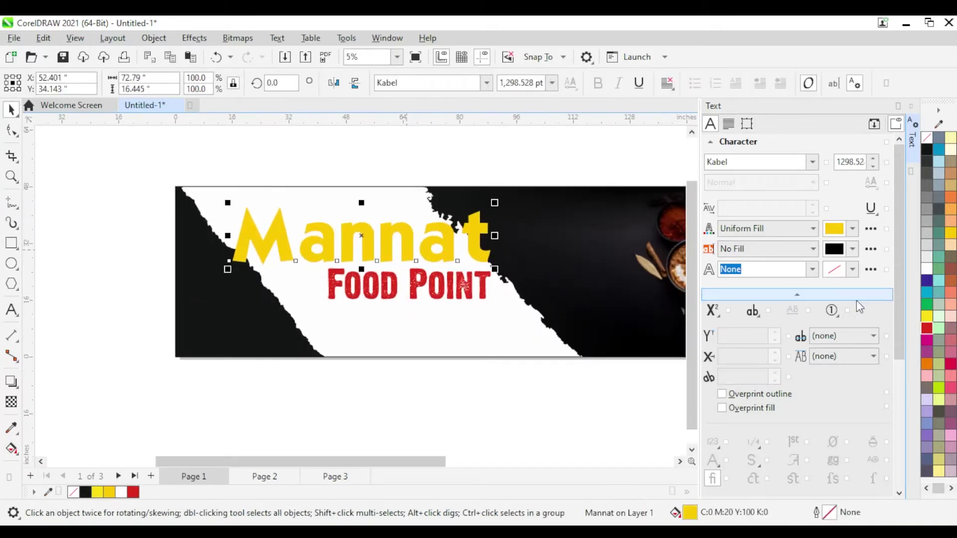
left_click(85, 492)
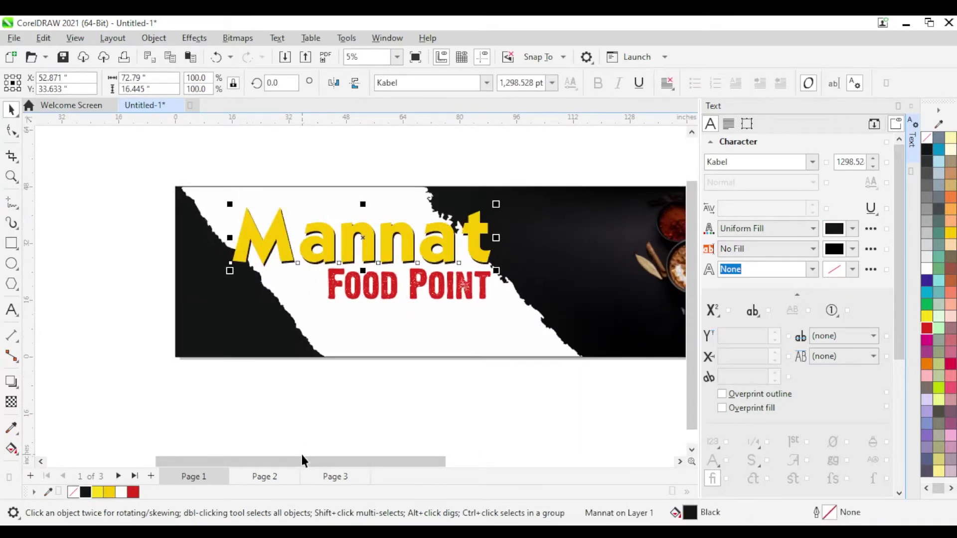
left_click(291, 169)
scroll(306, 186, "down", 1)
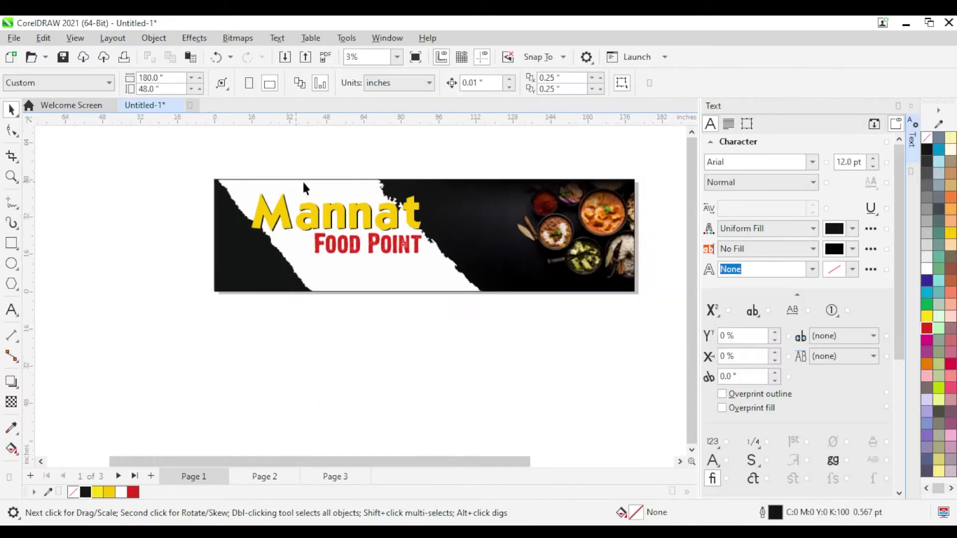
scroll(273, 323, "up", 1)
Step: Add a scaled-up 'Contact Us :' line with the phone number and country code below the banner
left_click(11, 309)
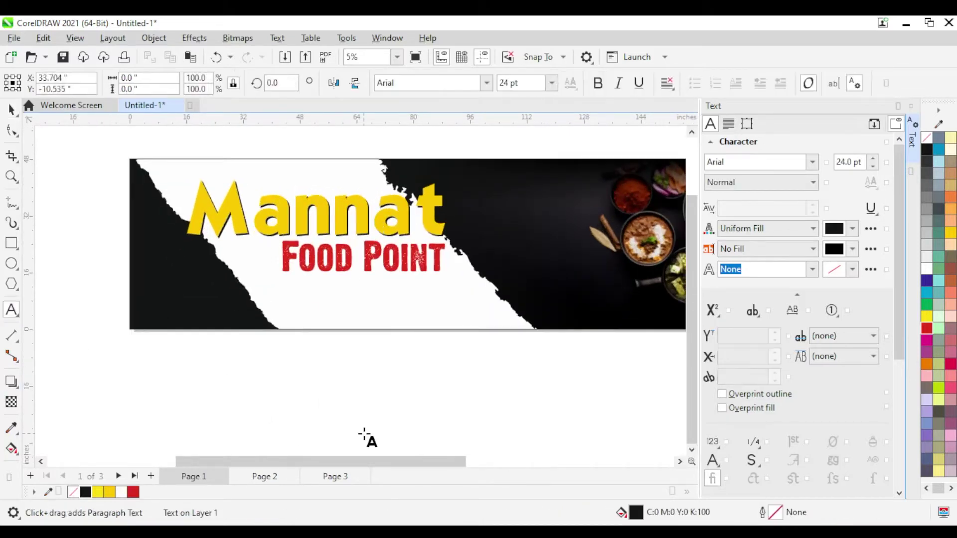
type("Contact Us : 987")
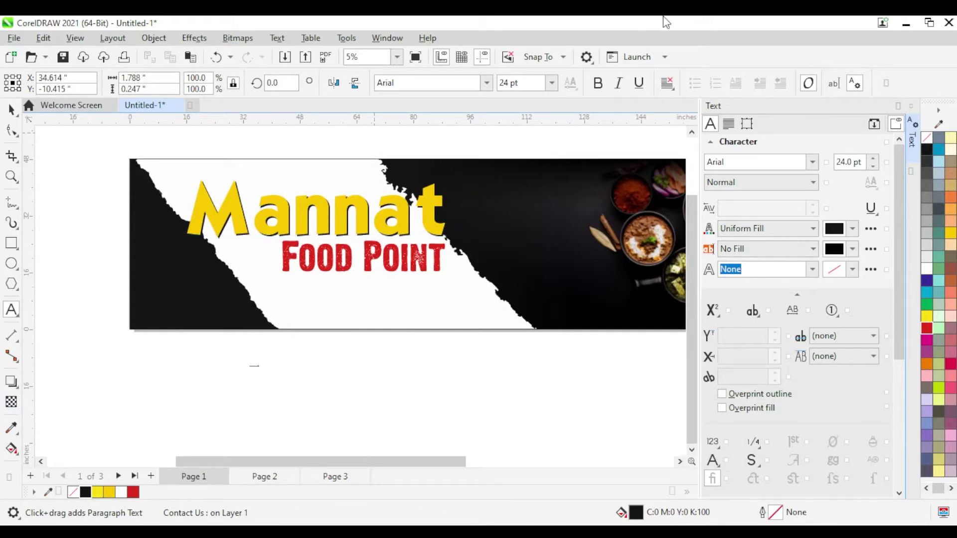
type("6 543 21")
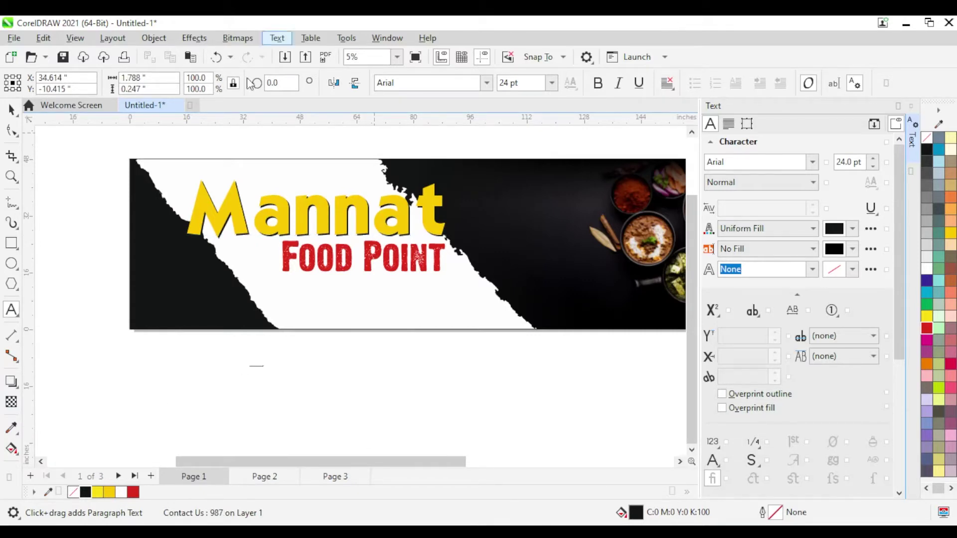
left_click(12, 109)
left_click_drag(269, 374, 393, 414)
key("F8")
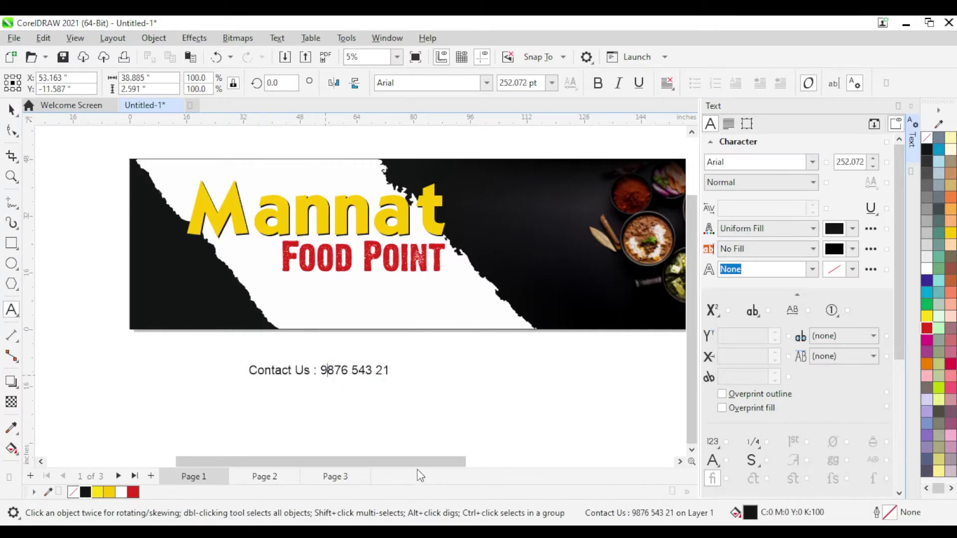
type("+91")
key("ctrl+space")
scroll(219, 324, "up", 1)
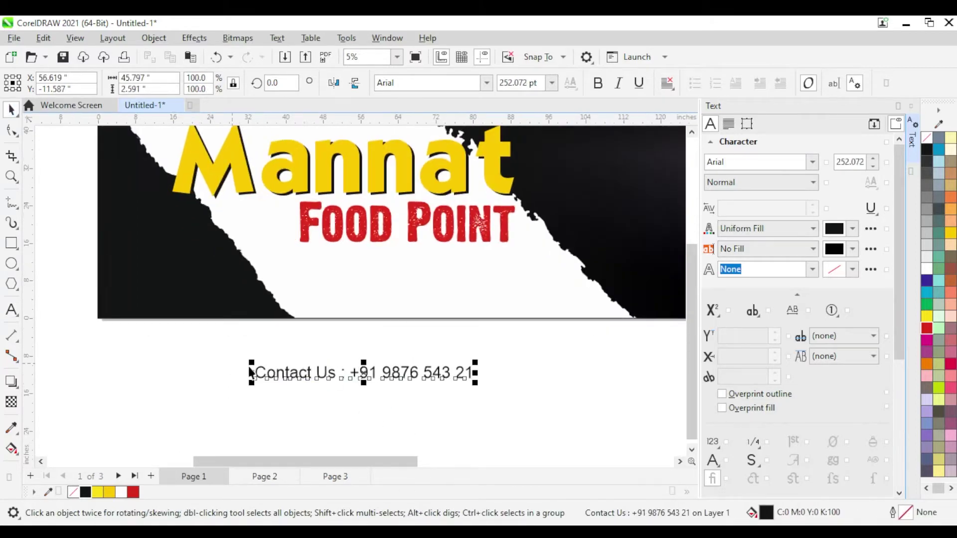
scroll(222, 383, "down", 1)
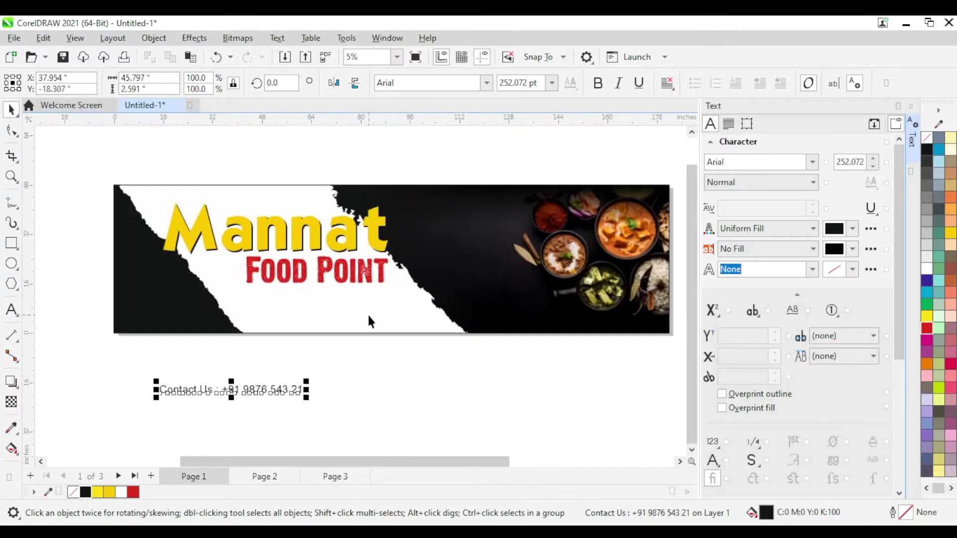
scroll(374, 319, "up", 1)
key("F6")
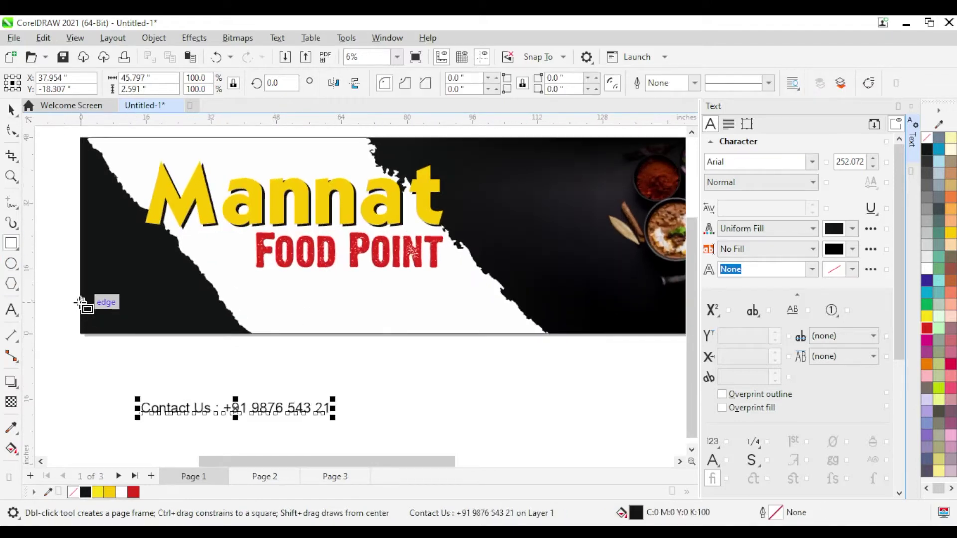
Step: Draw a yellow, outline-free bar along the banner's bottom with a slanted top-right corner
mouse_move(81, 301)
left_mouse_down()
mouse_move(550, 334)
mouse_move(467, 330)
left_mouse_up()
scroll(467, 330, "down", 1)
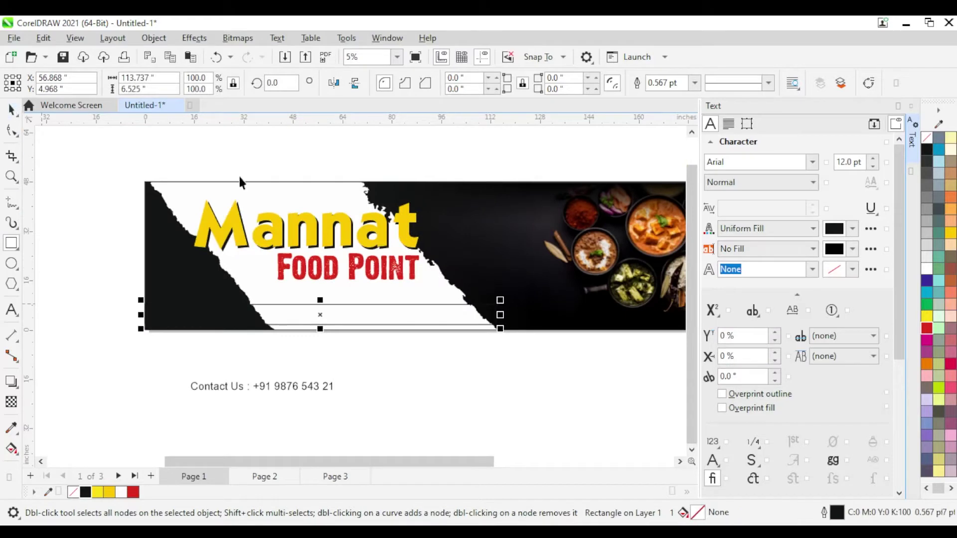
left_click(950, 233)
right_click(925, 139)
scroll(495, 347, "up", 2)
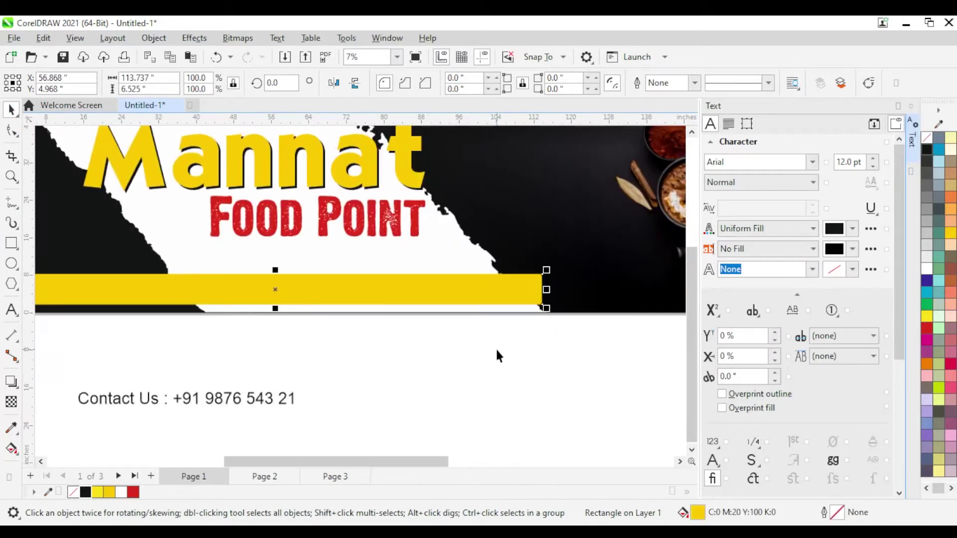
key("ctrl+q")
key("F10")
scroll(531, 267, "up", 1)
left_click_drag(551, 277, 523, 284)
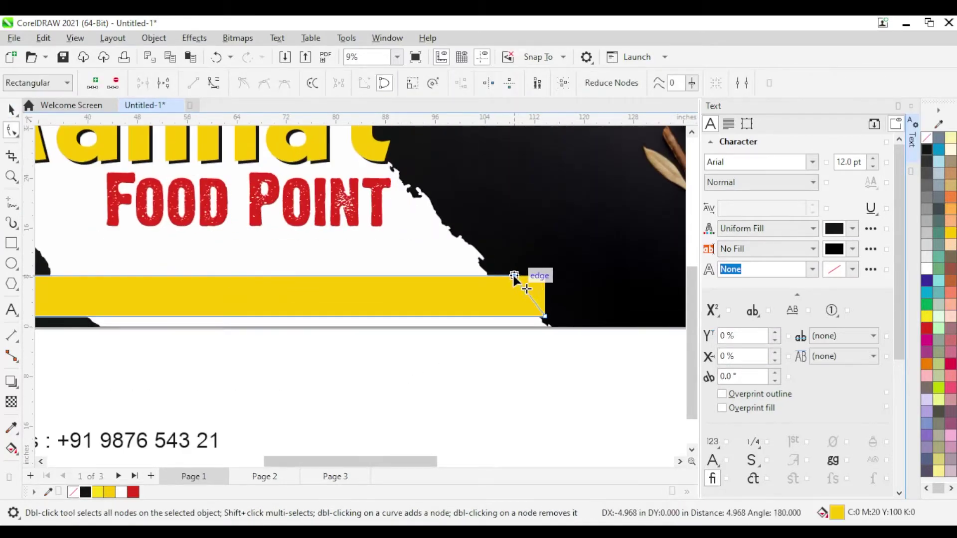
scroll(206, 294, "down", 2)
Step: Bold the contact text, then duplicate it to the right and retype it as 'Email:'
left_click(11, 109)
scroll(250, 408, "up", 1)
left_click(252, 406)
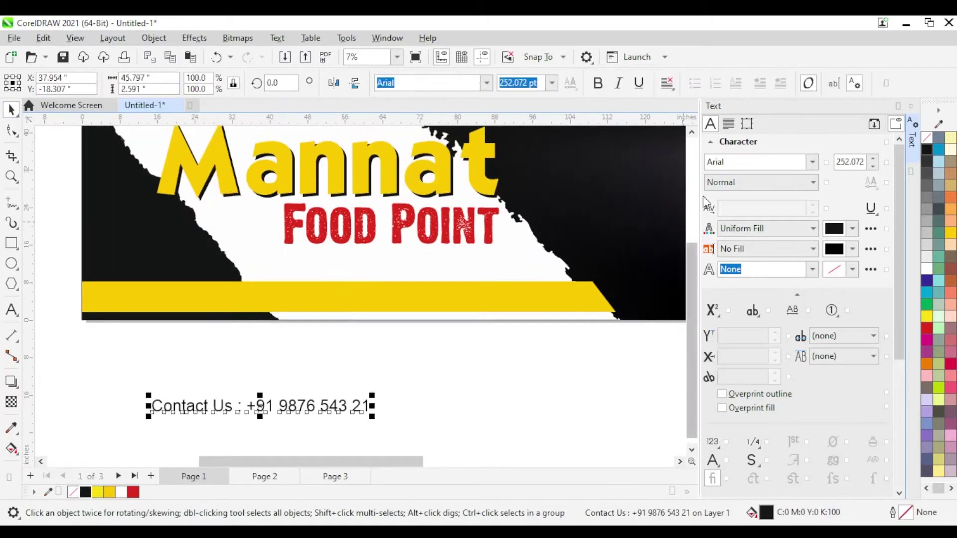
scroll(713, 181, "down", 2)
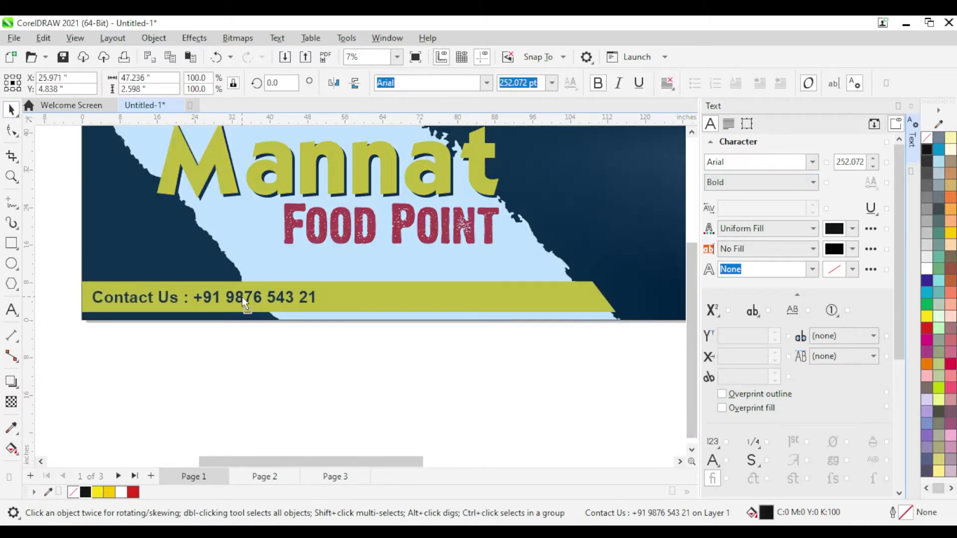
left_click_drag(246, 292, 502, 291)
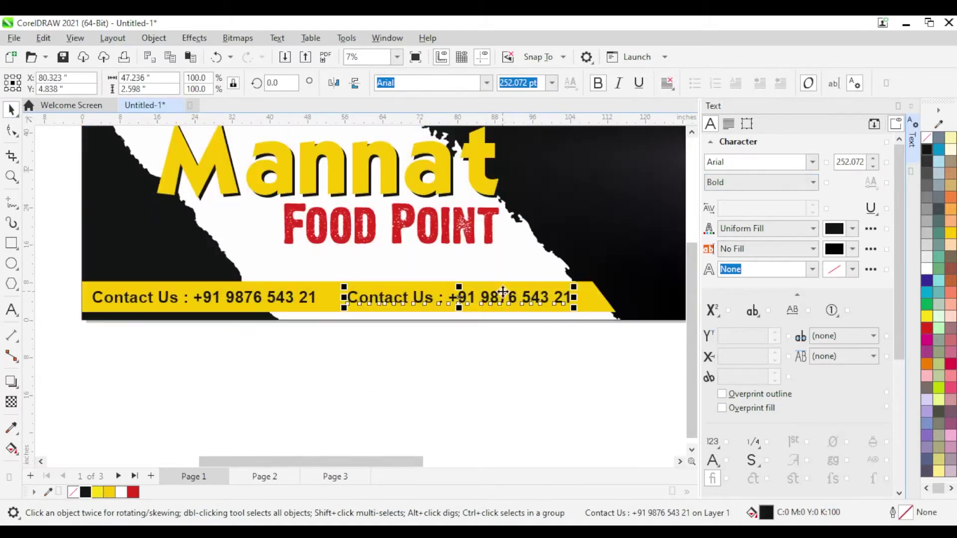
key("F8")
key("ctrl+a")
type("Email:")
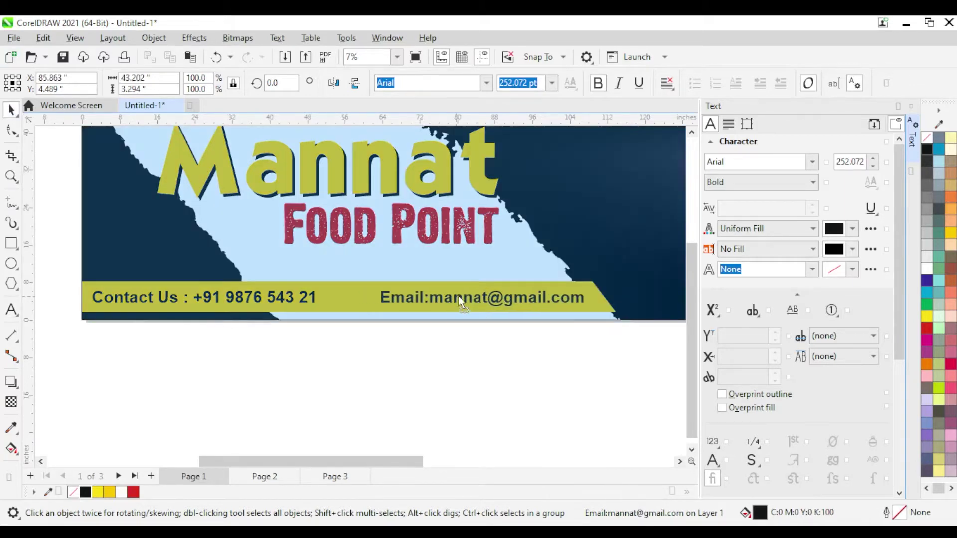
Step: Delete a stray copy of the email text
left_click(382, 351)
scroll(339, 360, "down", 1)
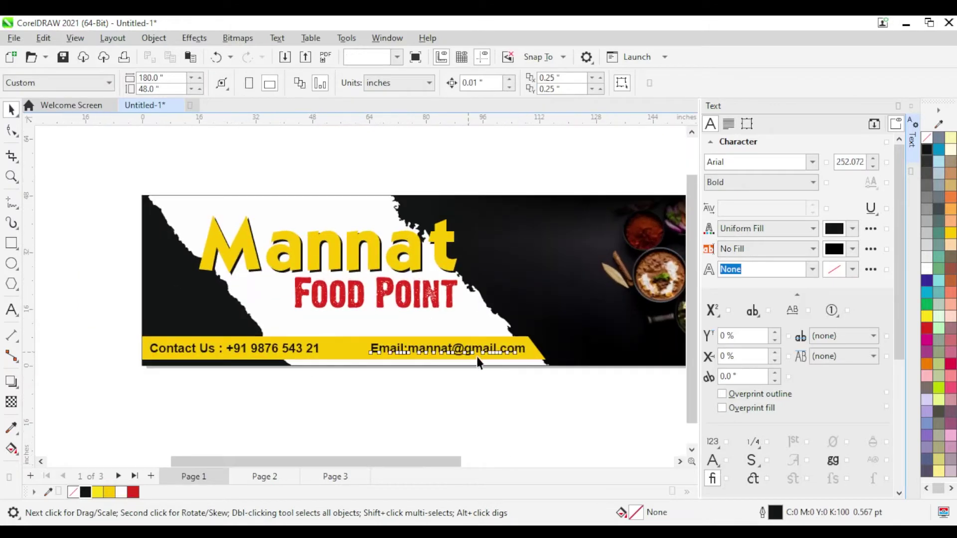
left_click_drag(476, 357, 565, 266)
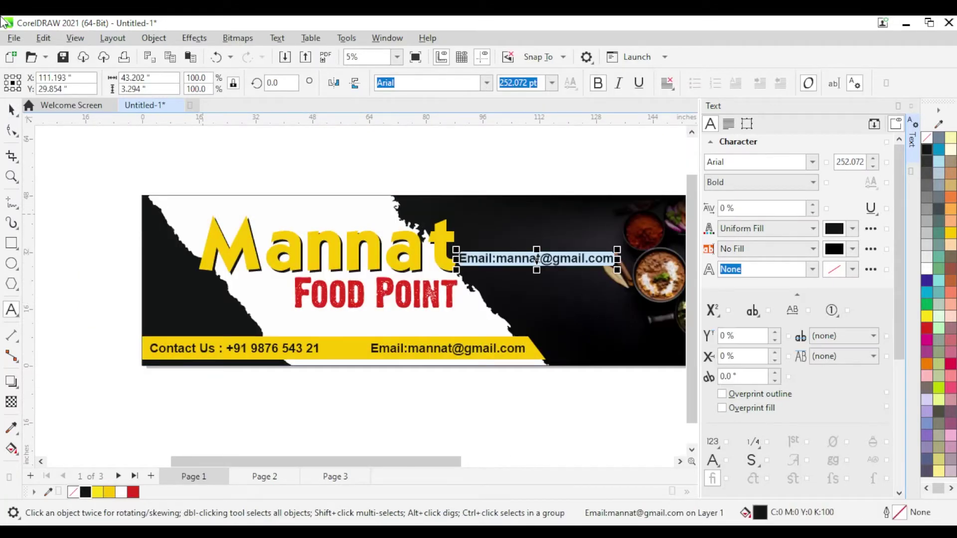
key("Delete")
scroll(368, 242, "down", 1)
scroll(485, 240, "up", 1)
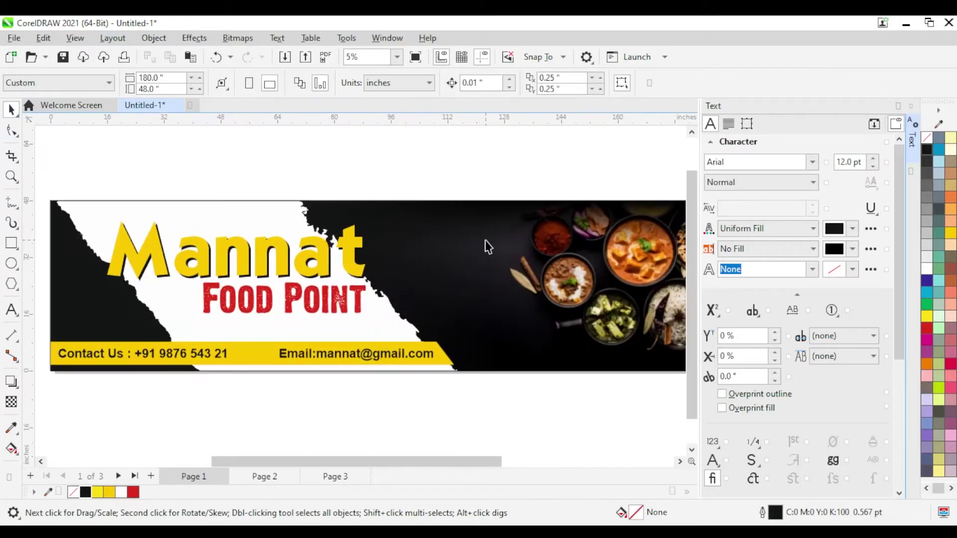
Step: Stretch the banner's PowerClip background contents taller and finish editing
left_click(390, 318)
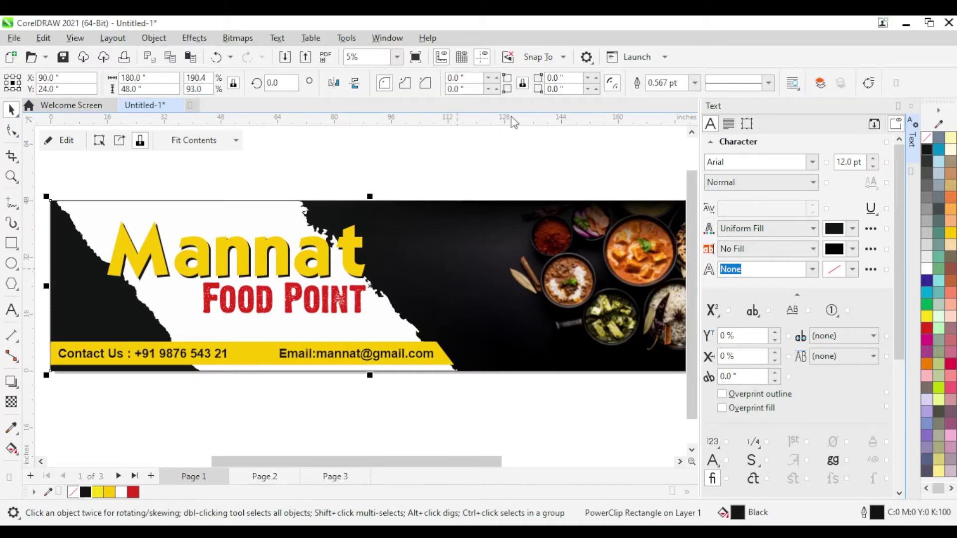
left_click(60, 140)
left_click(321, 249)
scroll(331, 284, "down", 1)
left_click_drag(427, 295, 481, 292)
left_click_drag(283, 441, 286, 401)
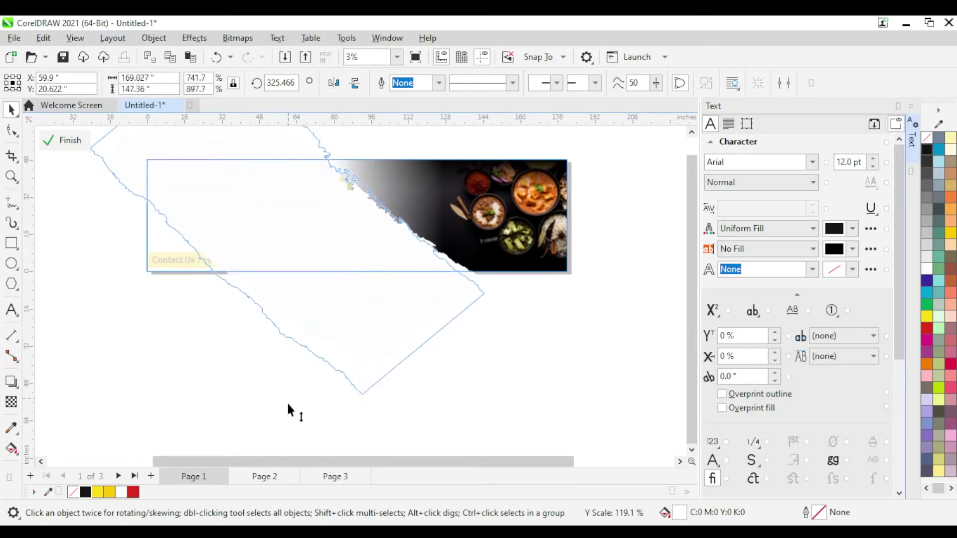
left_click(420, 295)
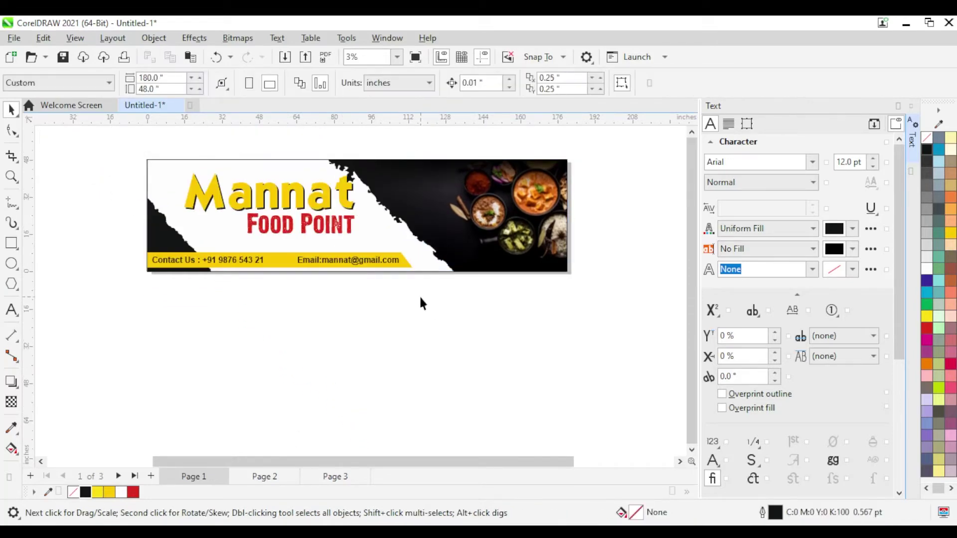
Step: Nudge the Mannat and Food Point titles slightly left
left_click_drag(131, 127, 399, 242)
scroll(232, 206, "up", 1)
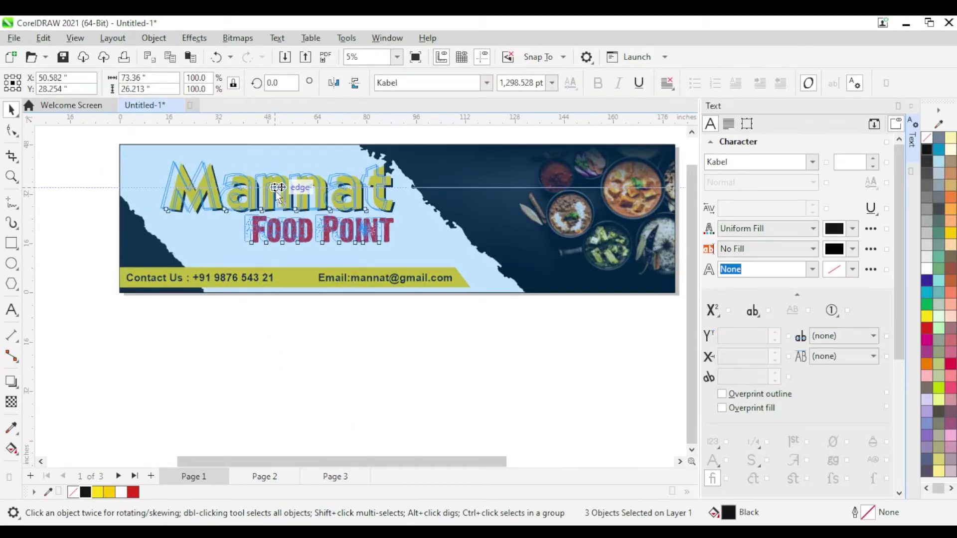
key("Left")
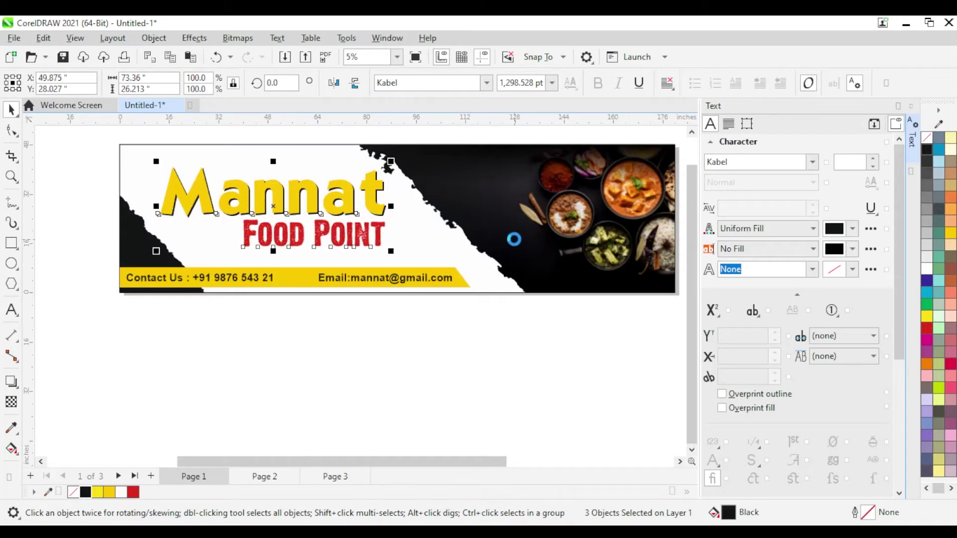
left_click(350, 333)
scroll(448, 342, "down", 2)
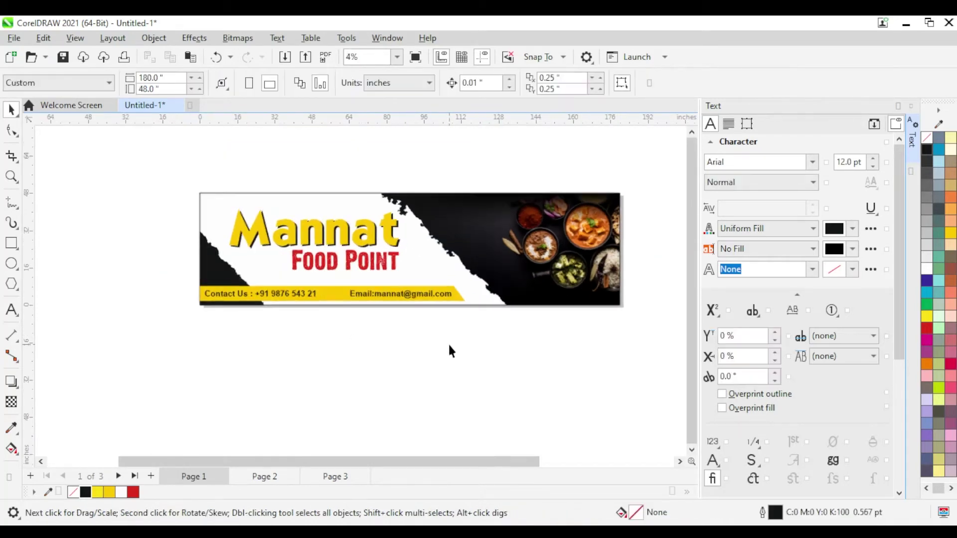
scroll(642, 258, "up", 1)
Step: Copy all seven banner objects onto a new page
left_click_drag(102, 158, 620, 368)
scroll(573, 399, "up", 1)
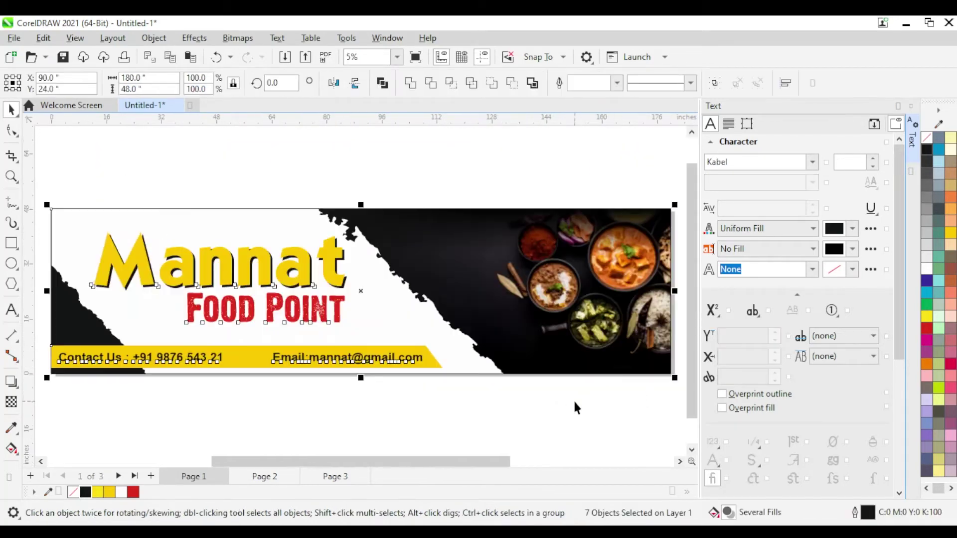
left_click(572, 403)
scroll(271, 195, "down", 1)
scroll(272, 195, "down", 1)
left_click_drag(102, 176, 564, 339)
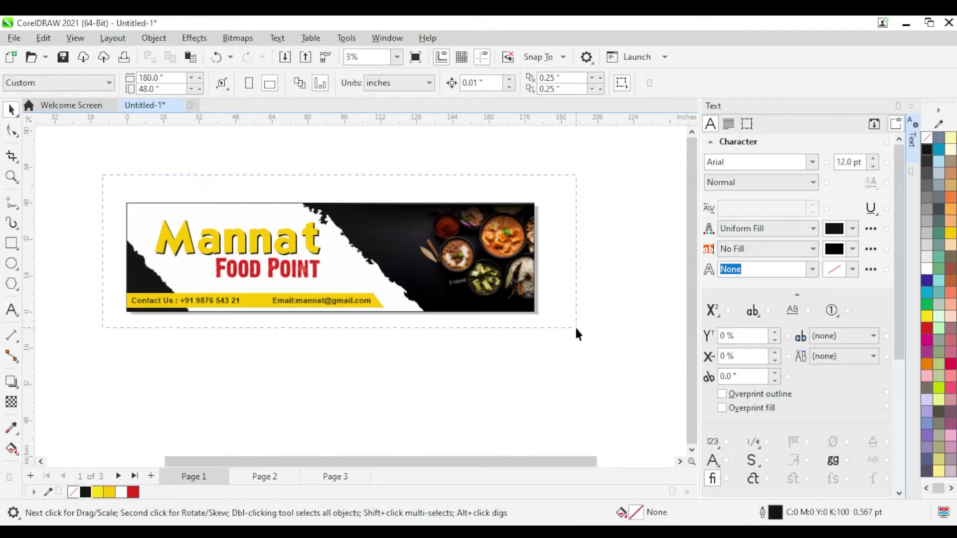
left_click(150, 479)
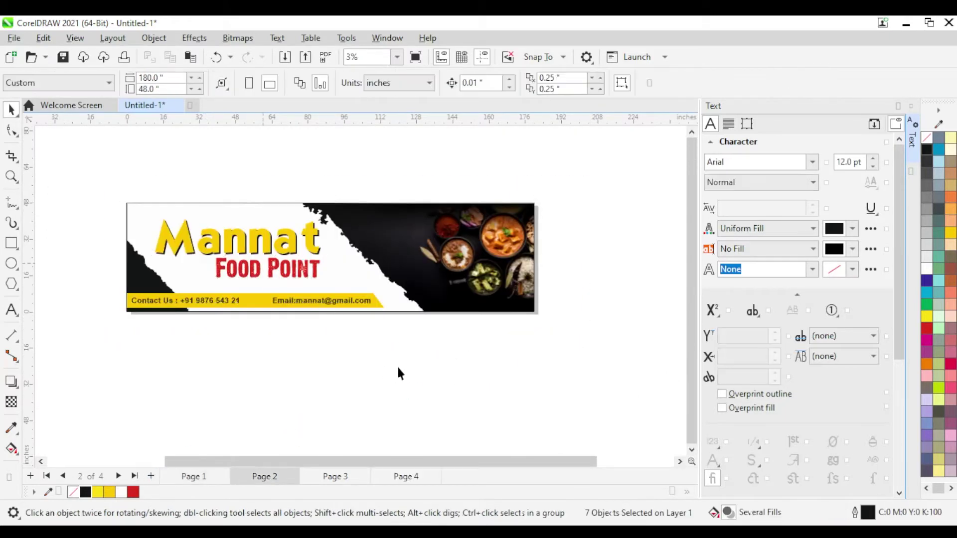
Step: Inside the banner's PowerClip, fill the white torn shape yellow
double_click(363, 295)
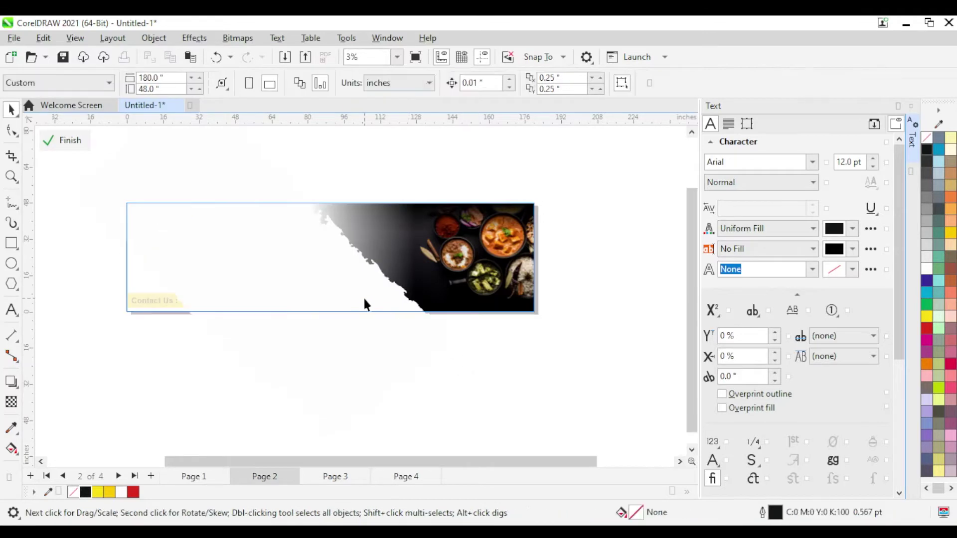
left_click(363, 295)
left_click(950, 233)
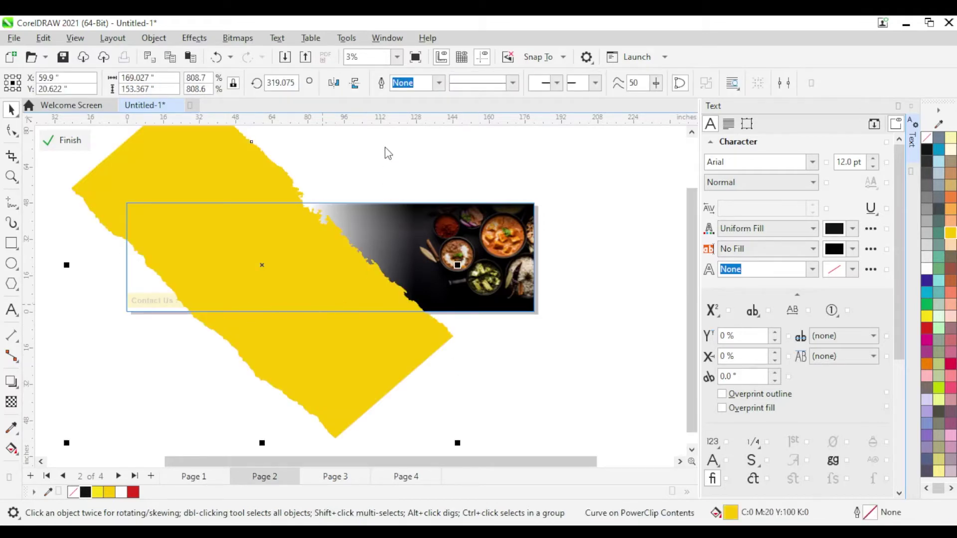
left_click(69, 140)
scroll(197, 196, "up", 2)
Step: Make the Mannat text black with a yellow outline
left_click(260, 287)
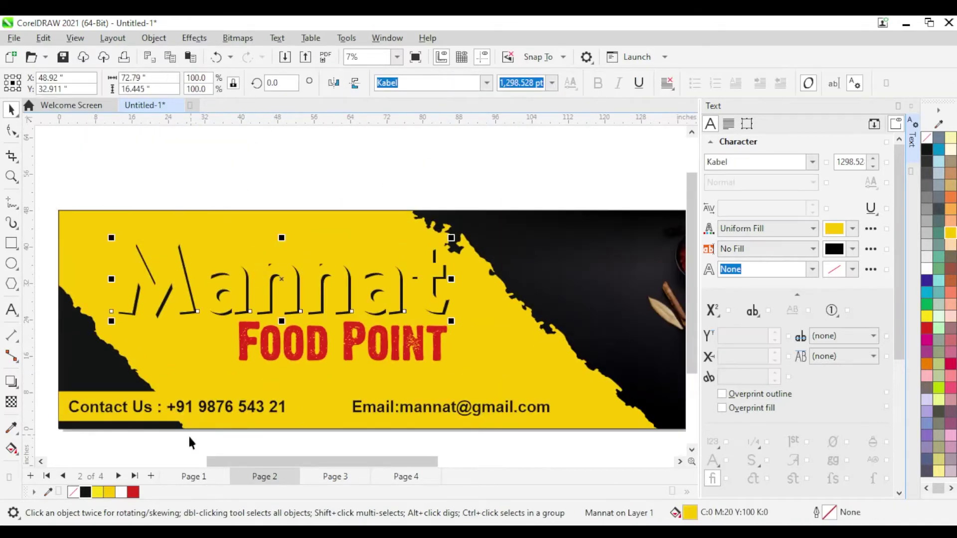
left_click(87, 493)
scroll(438, 319, "up", 1)
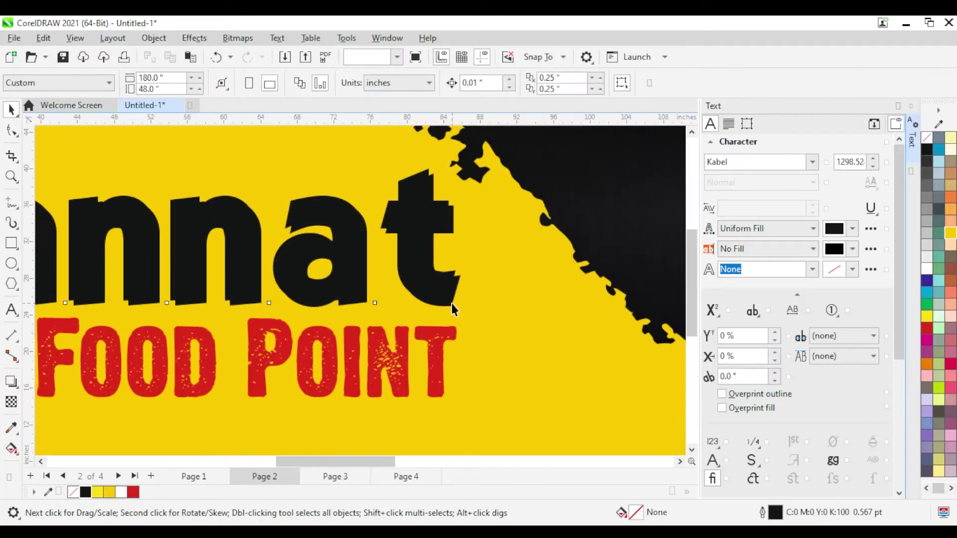
right_click(926, 316)
scroll(568, 213, "down", 2)
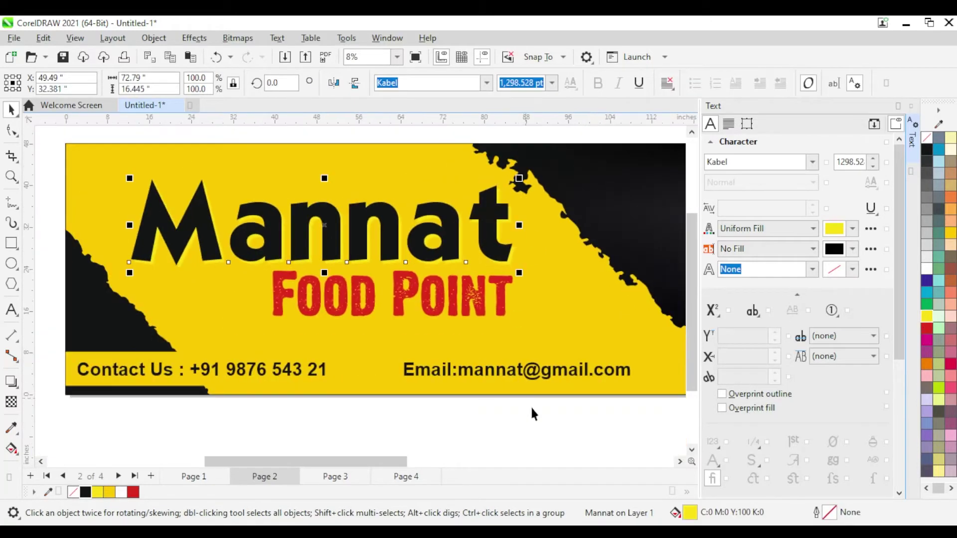
left_click(531, 410)
Step: Colour the contact strip red and the Contact Us and Email lines white
left_click(457, 296)
scroll(504, 245, "down", 1)
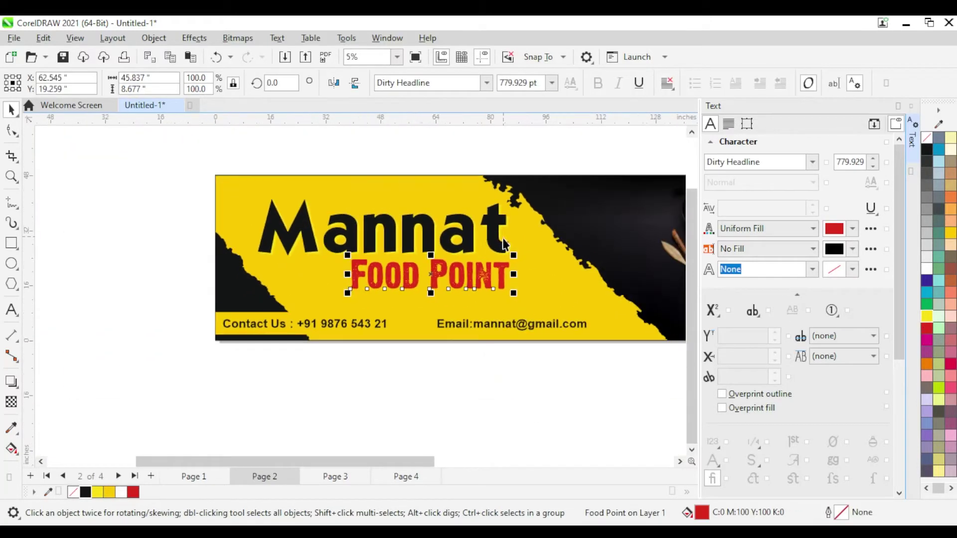
left_click(219, 338)
left_click(133, 492)
left_click(378, 321)
left_click(513, 324, "shift")
left_click(121, 493)
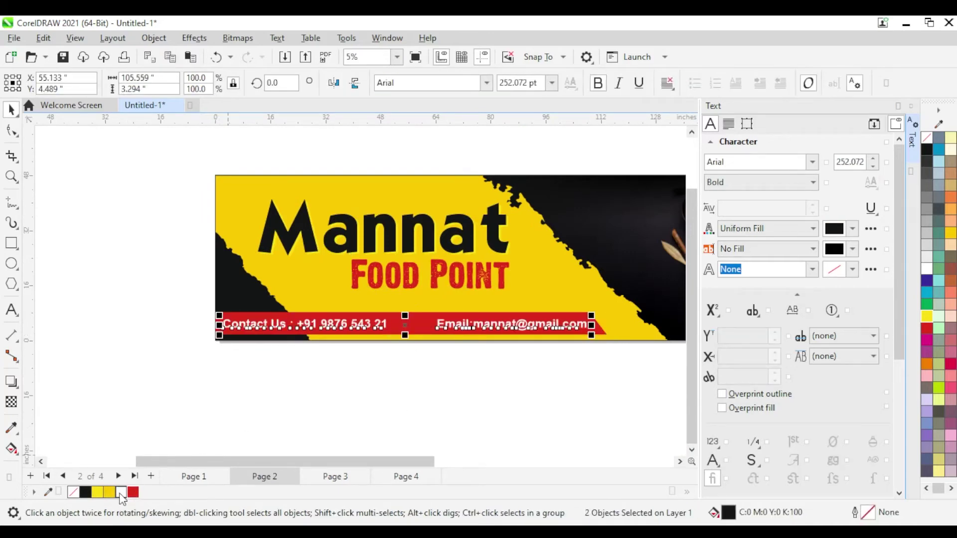
left_click(259, 362)
Step: Recolour Mannat red and FOOD POINT black
scroll(259, 303, "down", 1)
scroll(387, 293, "up", 2)
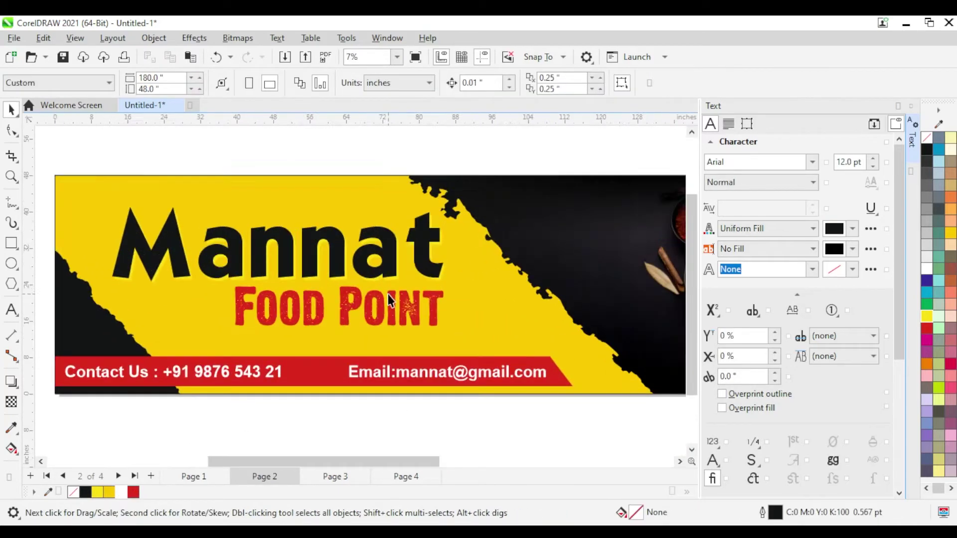
left_click(388, 271)
left_click(133, 492)
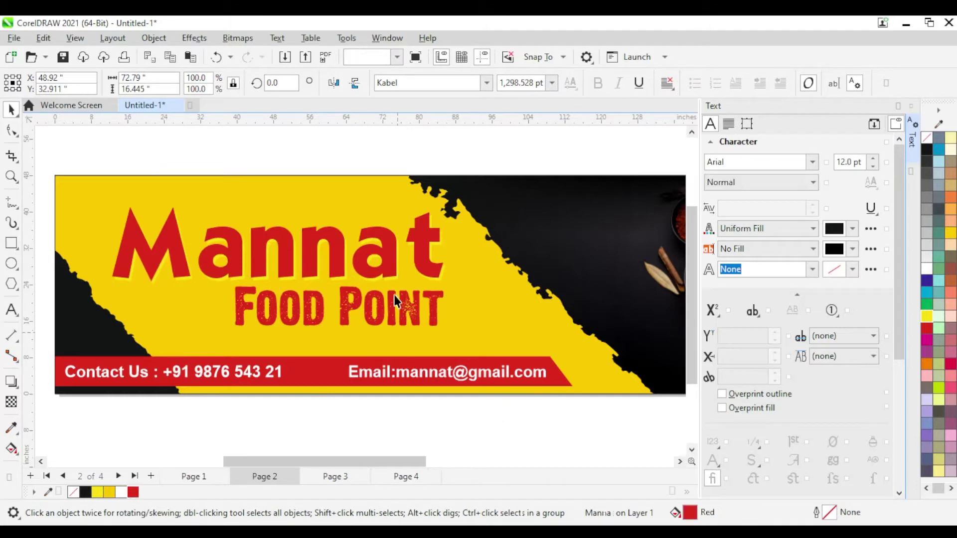
left_click(401, 282)
scroll(403, 277, "up", 1)
left_click(399, 269)
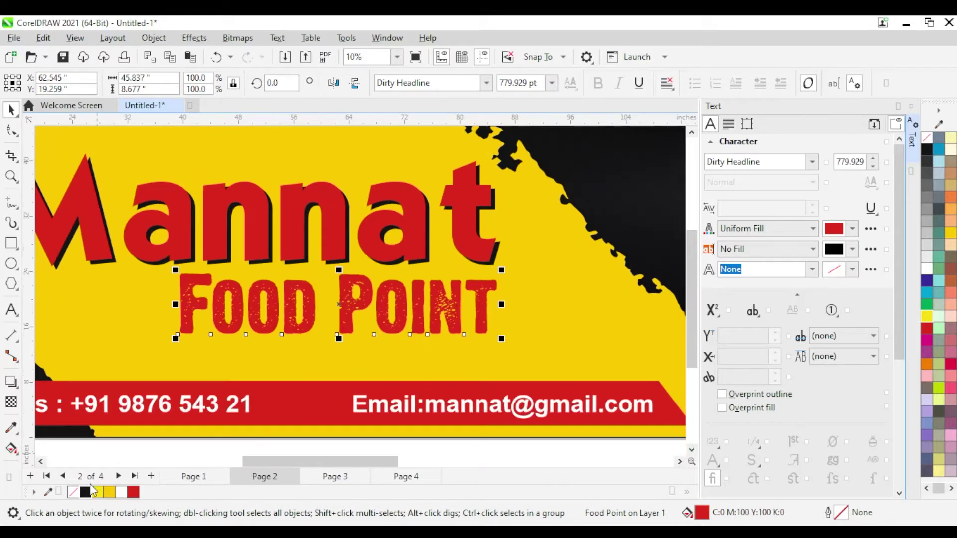
left_click(85, 491)
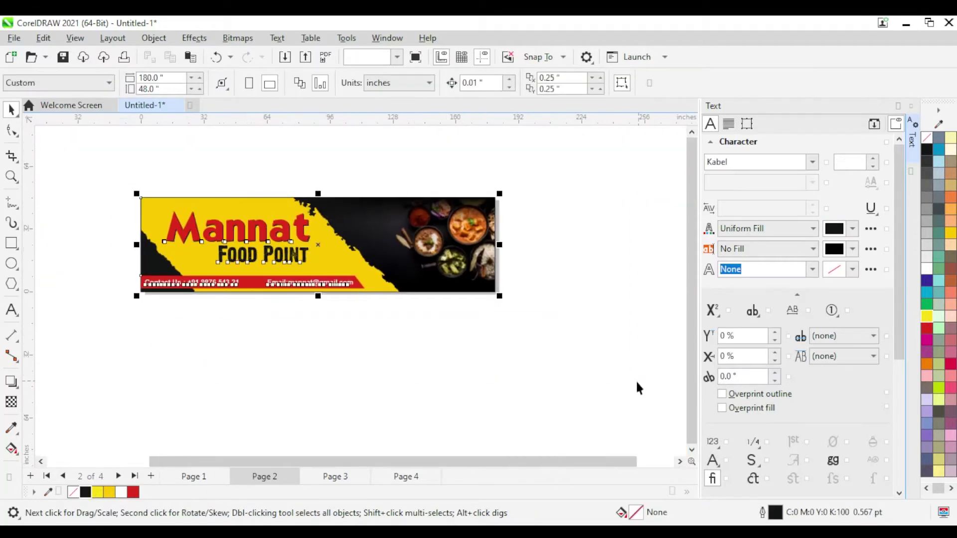
left_click(384, 153)
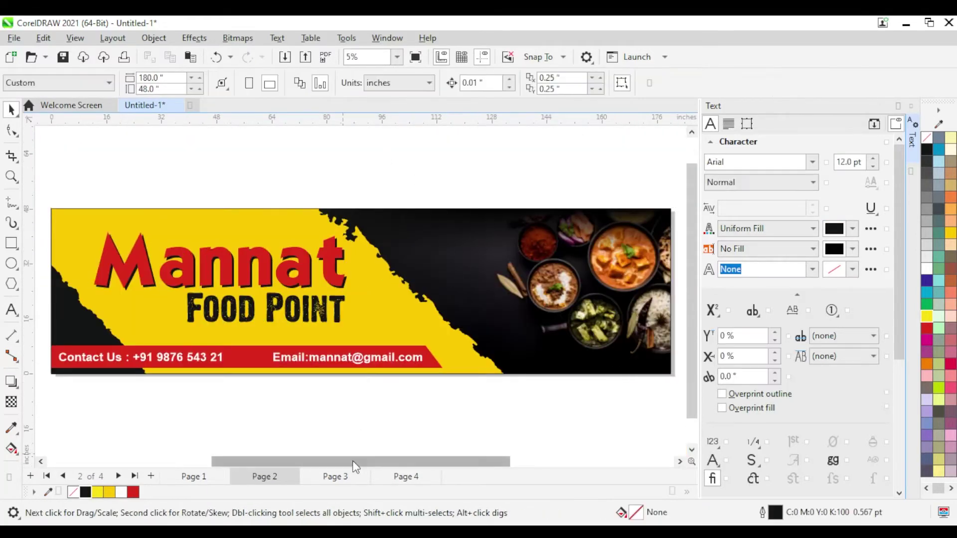
Step: On Page 3, draw a 180 × 48-inch rectangle centred on the page
left_click(336, 477)
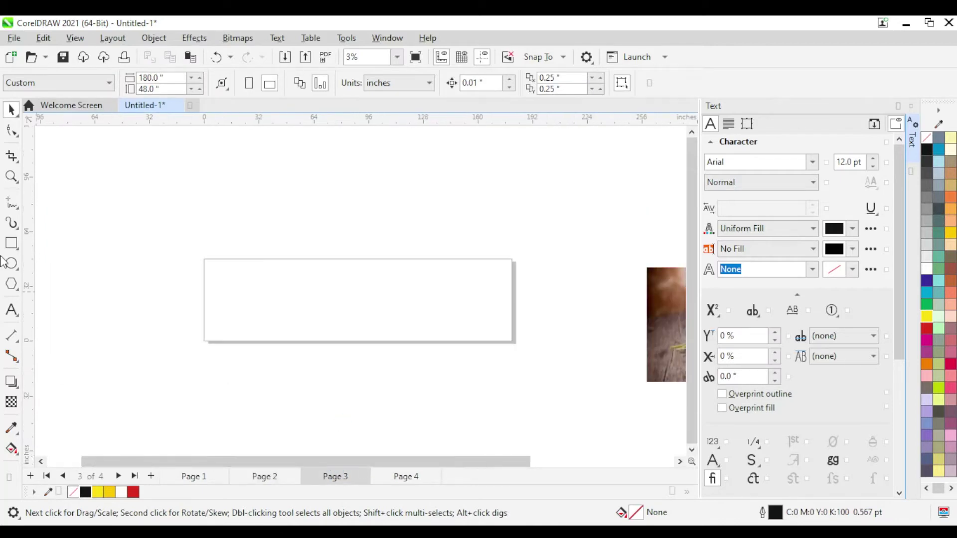
left_click(11, 243)
left_click_drag(122, 210, 382, 342)
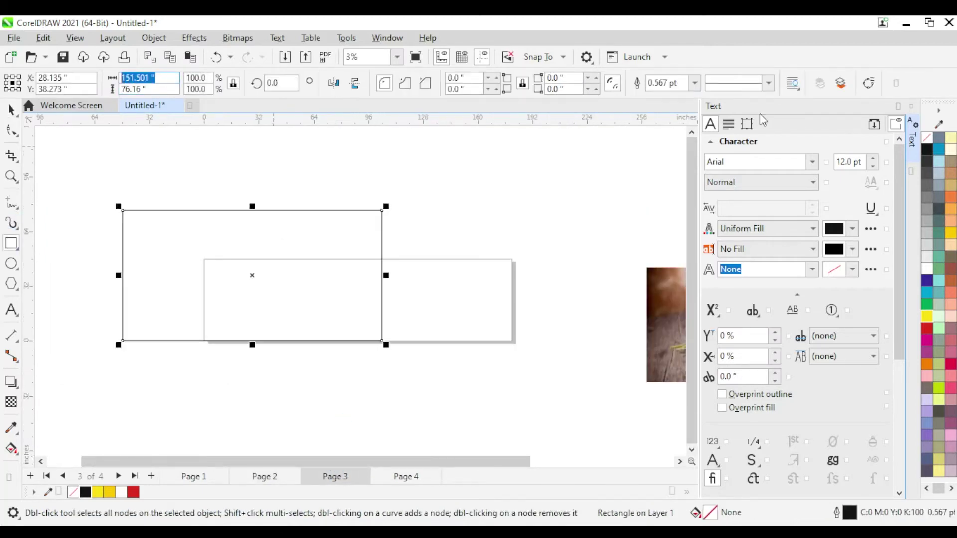
type("48")
key("Return")
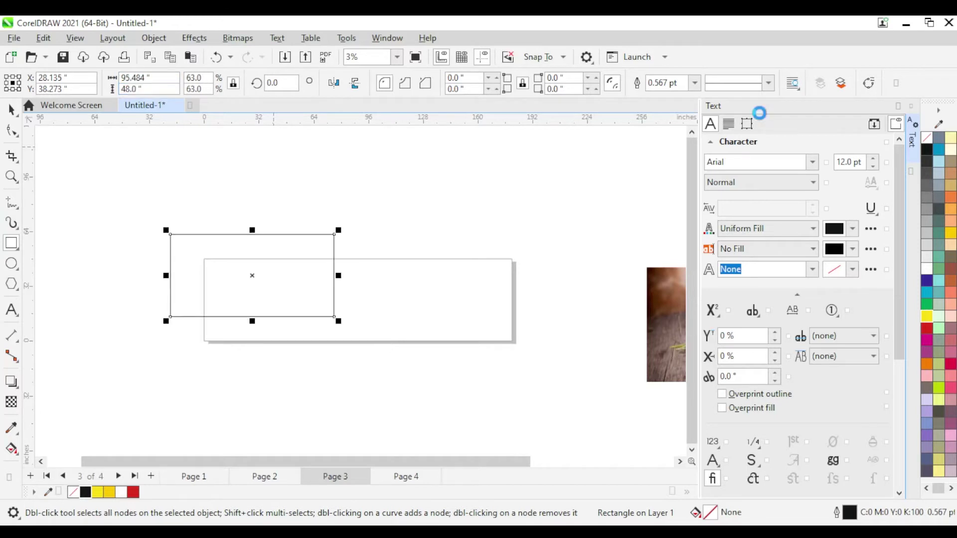
type("180")
key("Return")
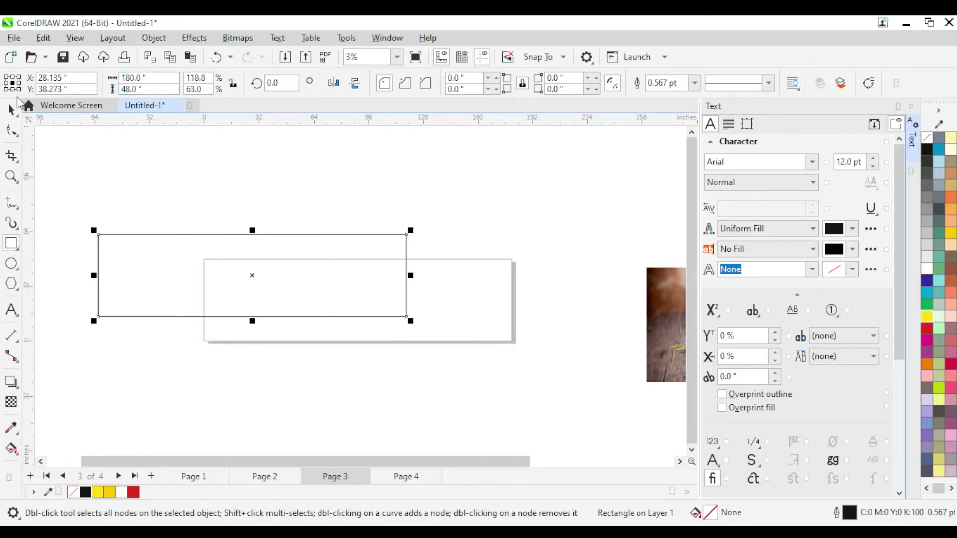
left_click(10, 108)
key("p")
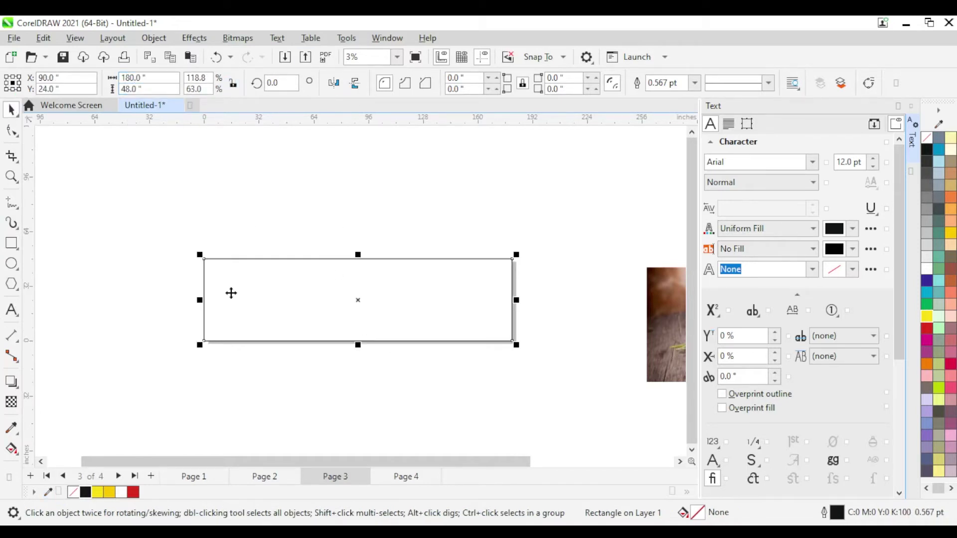
Step: Resize the pizza photo to 48 inches tall
scroll(141, 222, "down", 1)
scroll(556, 285, "up", 1)
left_click(555, 286)
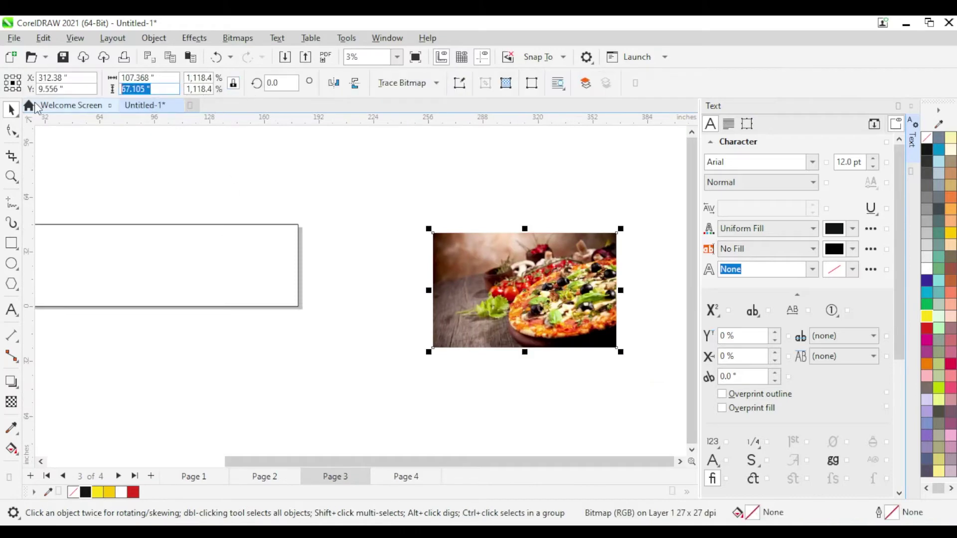
type("48")
key("Return")
Step: Fill the banner rectangle a dark red
left_click(298, 258)
scroll(144, 231, "up", 1)
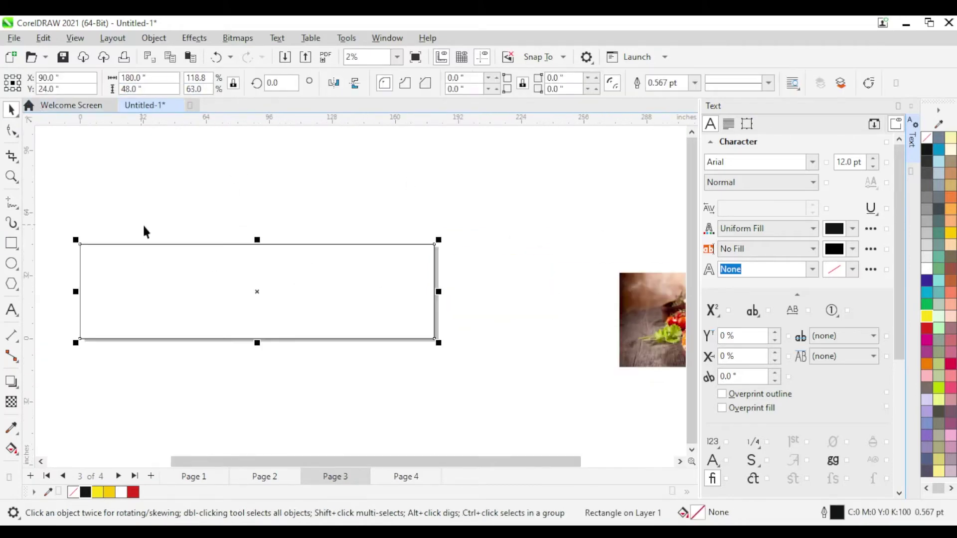
left_click(927, 329)
double_click(698, 513)
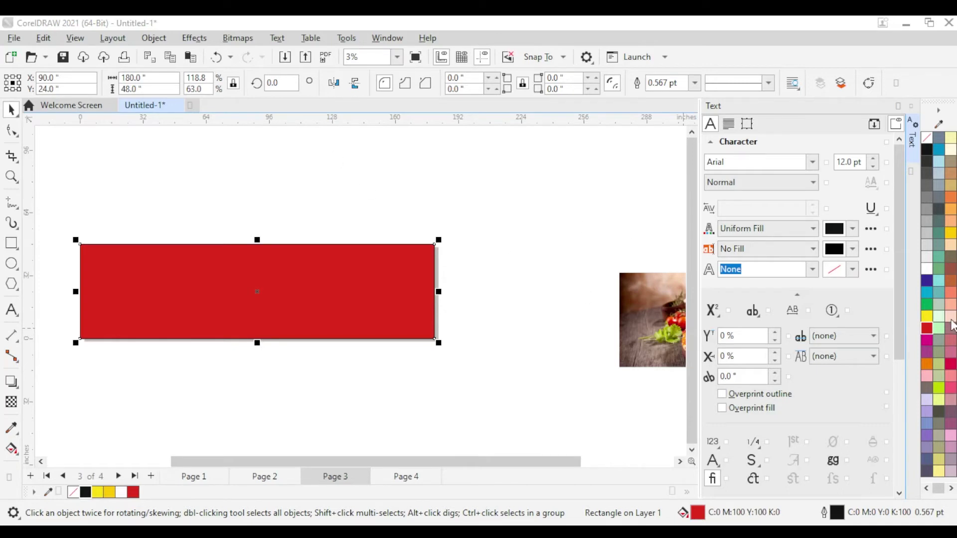
left_click(621, 456)
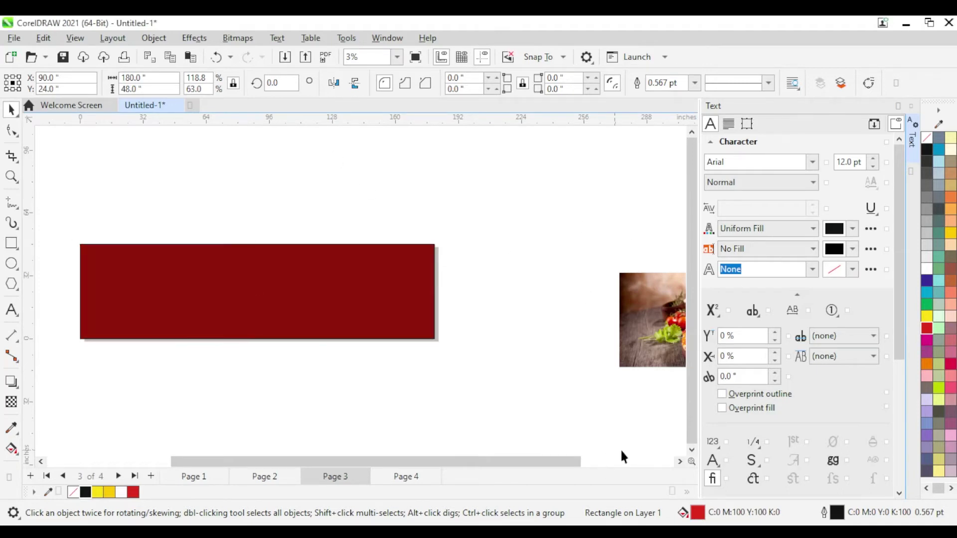
Step: Move the pizza photo to the rectangle's right side and PowerClip it inside
left_click(403, 275)
left_click(641, 354)
left_click_drag(641, 354, 259, 316)
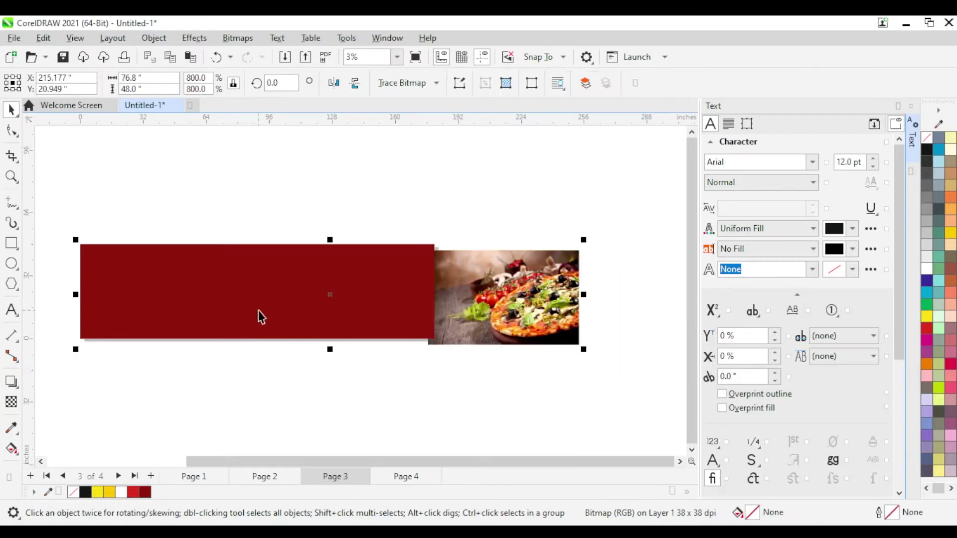
left_click(343, 327, "shift")
left_click(381, 304)
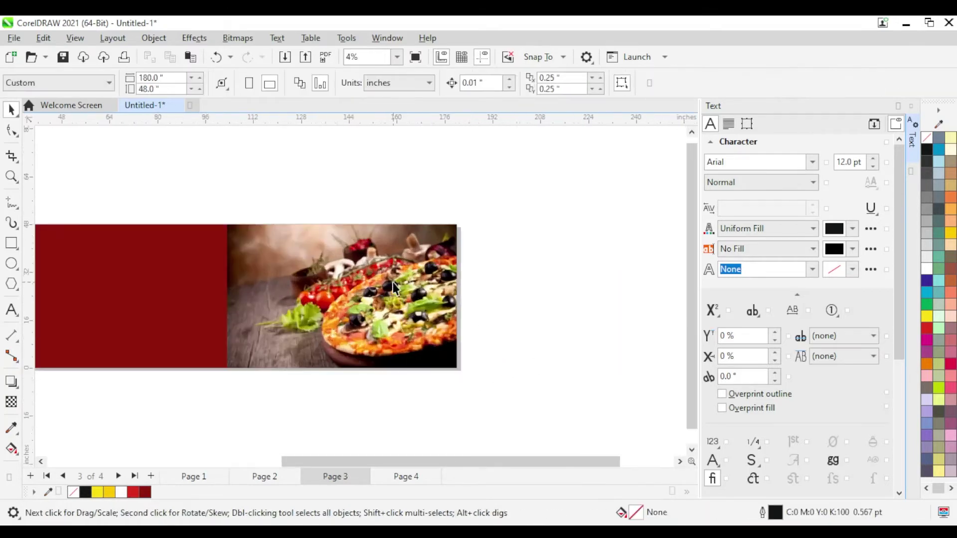
Step: Draw a rectangle over the right part of the pizza photo
scroll(393, 288, "up", 1)
left_click(11, 243)
mouse_move(465, 215)
left_mouse_down()
mouse_move(273, 381)
mouse_move(253, 382)
left_mouse_up()
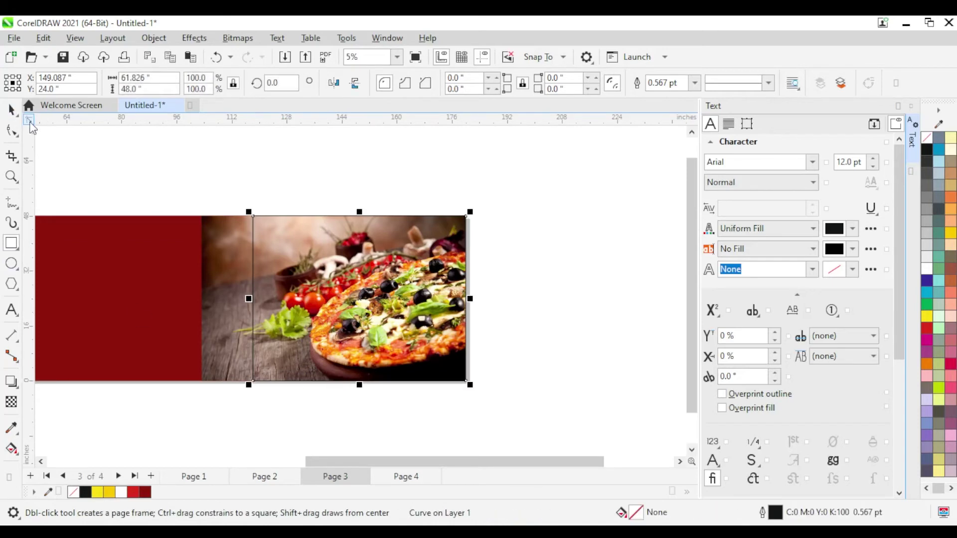
Step: Convert the photo frame to curves, slant its left edge and round its bottom-left corner
left_click(11, 131)
scroll(250, 373, "up", 2)
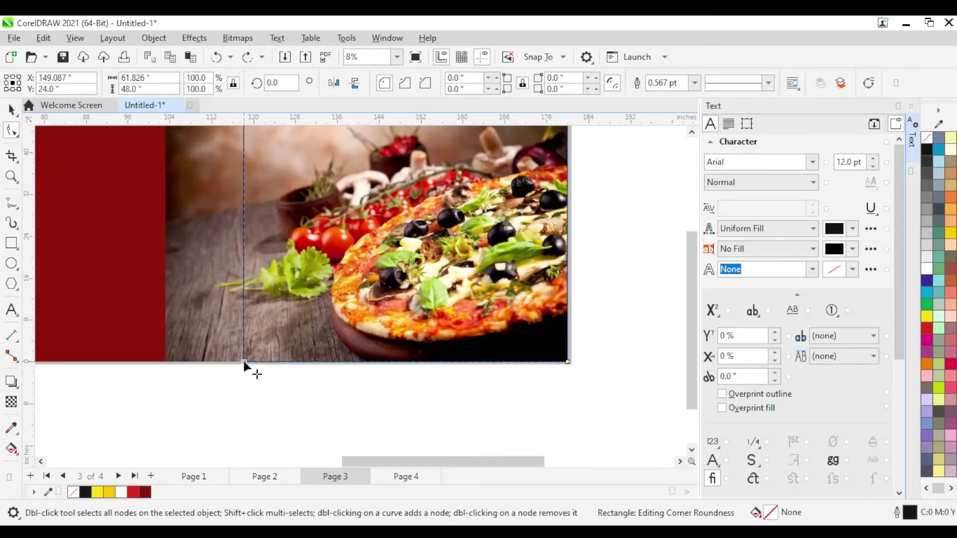
scroll(247, 366, "down", 1)
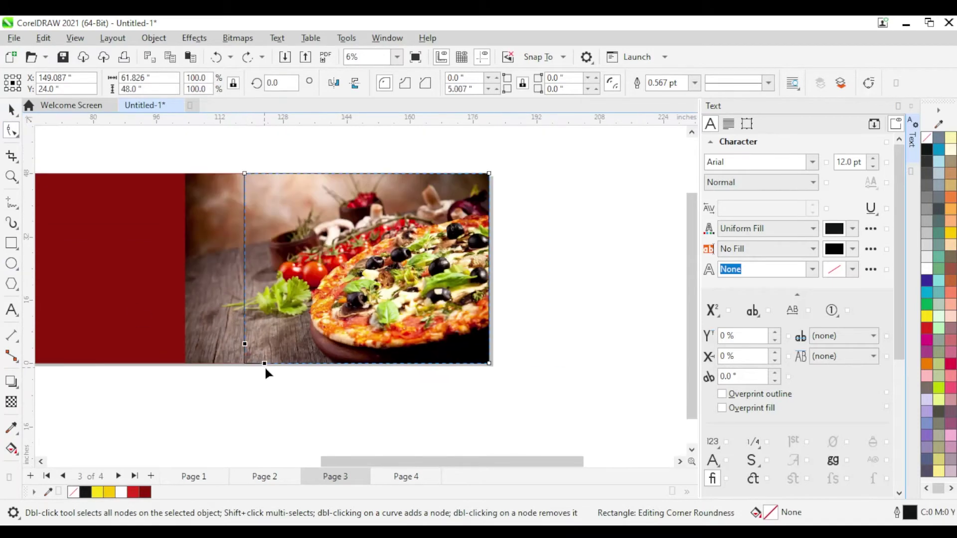
key("ctrl+q")
left_click_drag(265, 363, 266, 350)
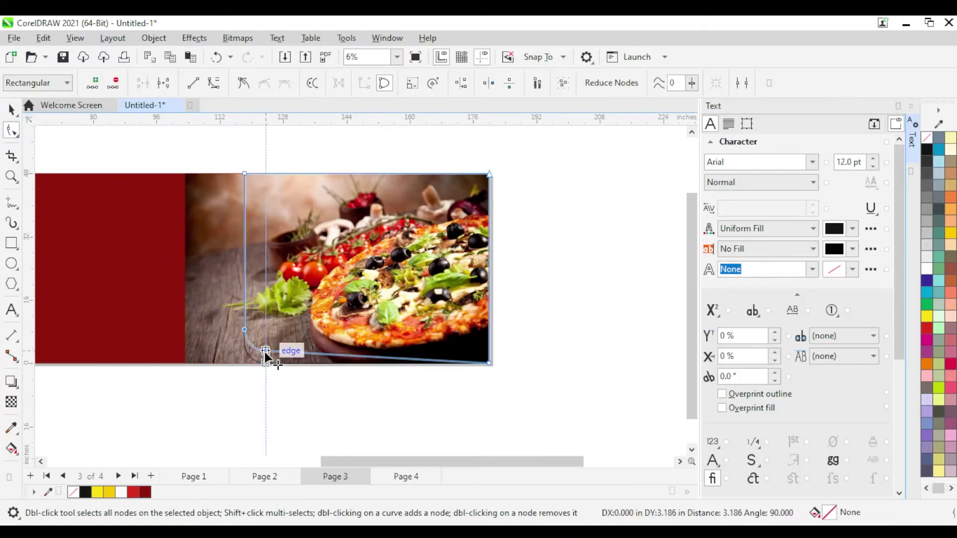
left_click_drag(244, 173, 265, 173)
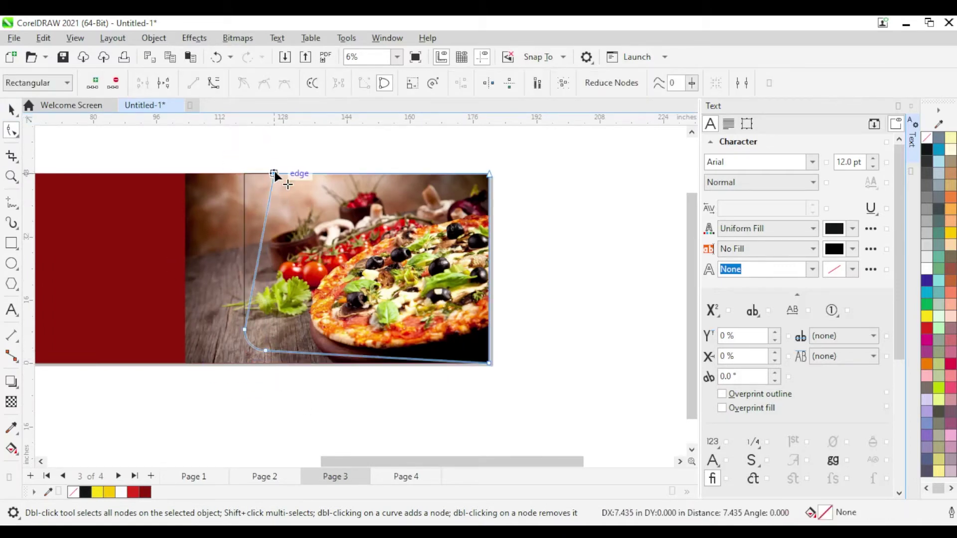
left_click_drag(265, 350, 274, 343)
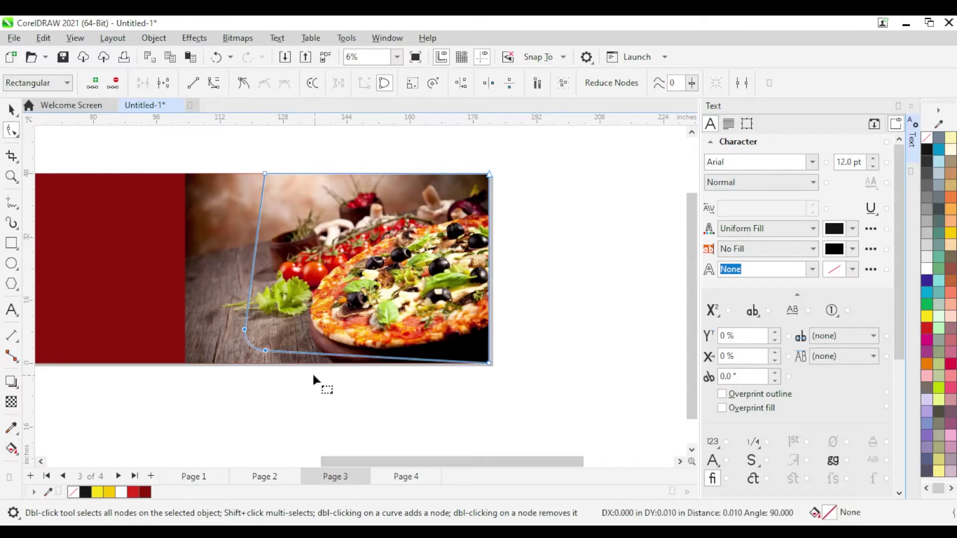
scroll(354, 429, "down", 1)
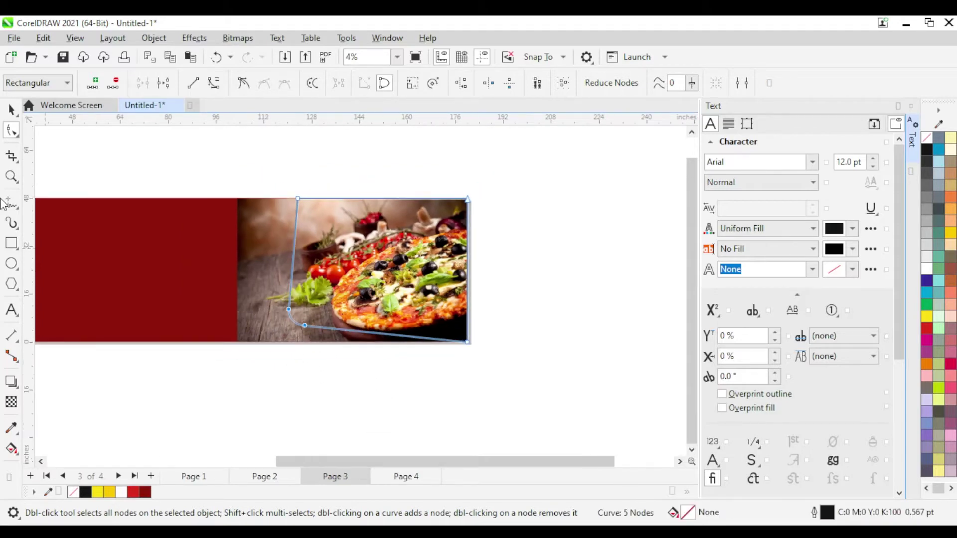
key("space")
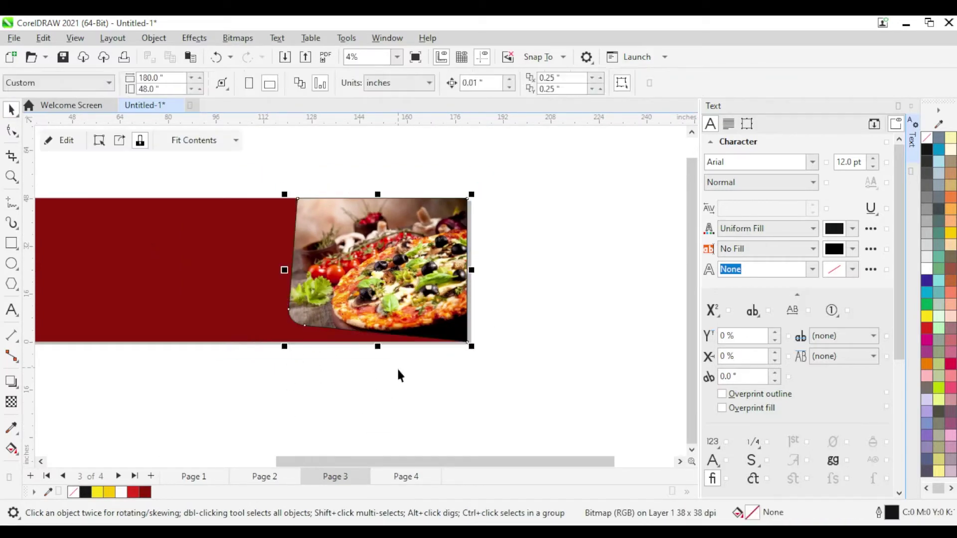
Step: Duplicate the clipped frame, empty the copy and fill it yellow as a plain curve
left_click_drag(381, 278, 617, 307)
left_click(613, 299, "ctrl")
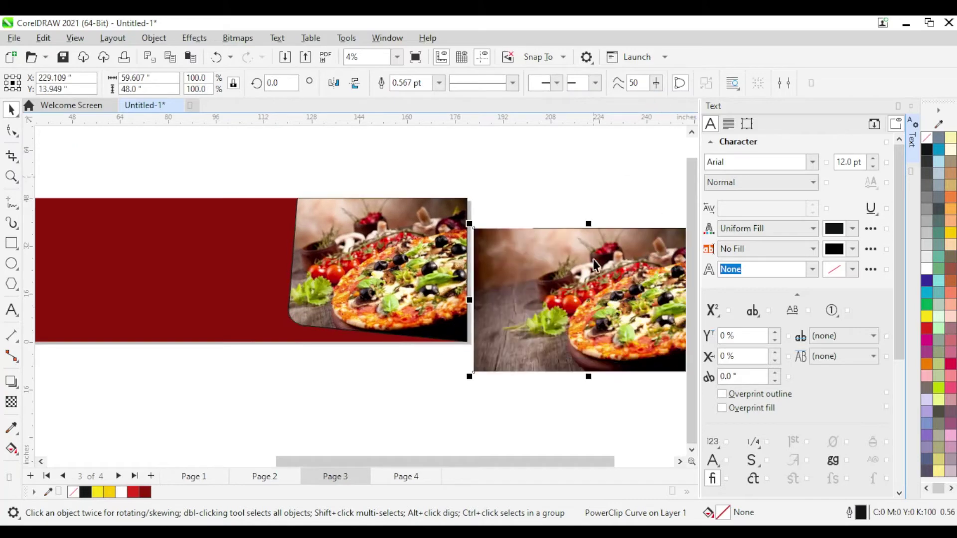
key("Delete")
left_click(609, 274)
left_click_drag(950, 233, 578, 273)
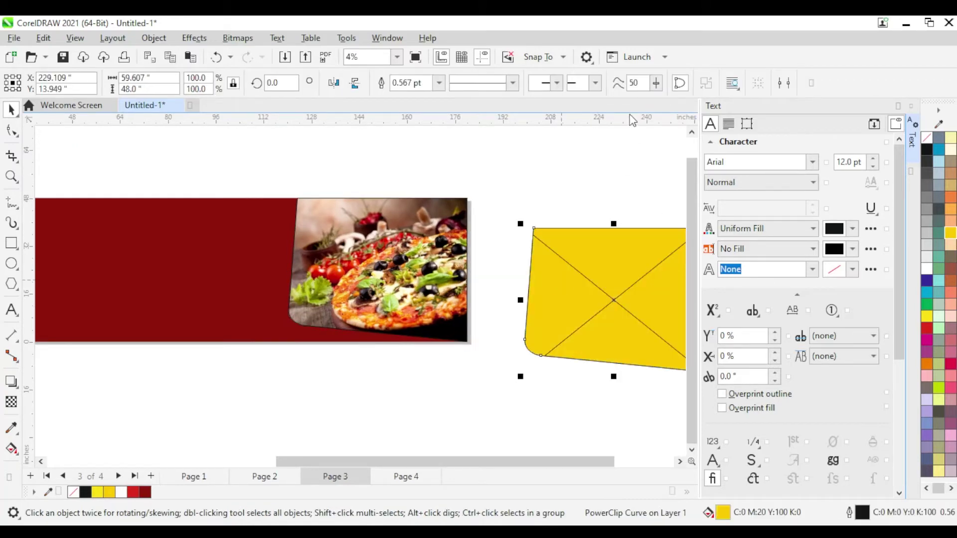
key("ctrl+q")
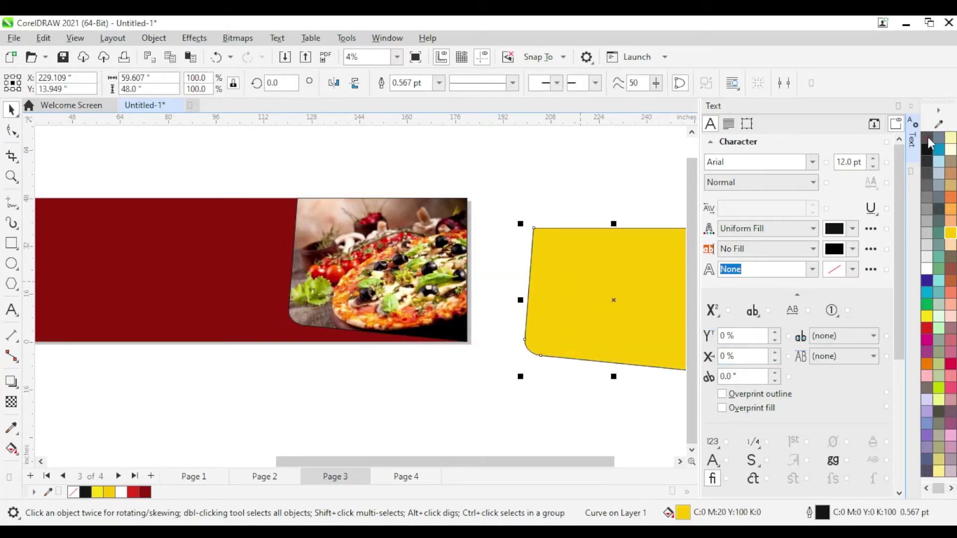
Step: Remove the yellow shape's outline, centre it on the photo, extend its corner and send it behind
left_click(376, 278)
left_click(572, 332, "shift")
key("c")
key("e")
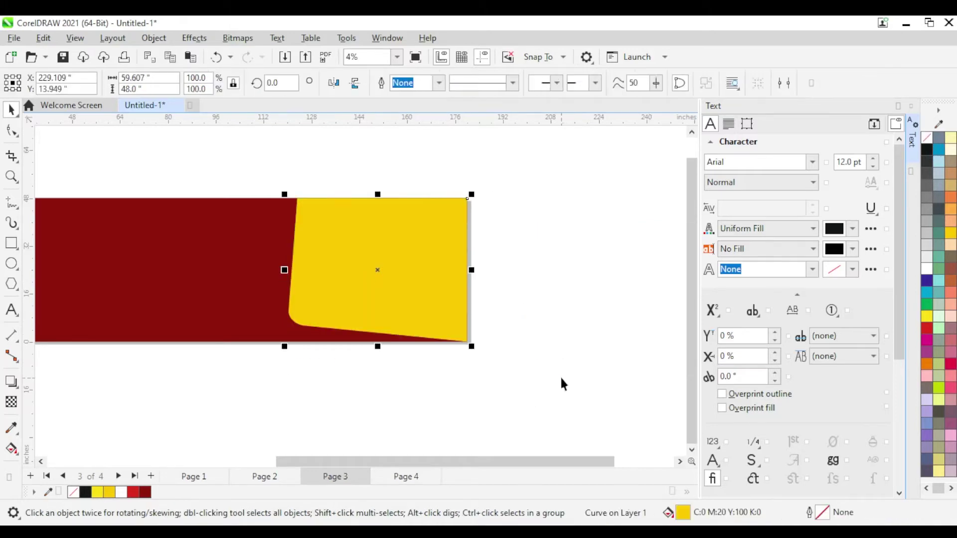
left_click(11, 130)
scroll(299, 319, "up", 2)
left_click_drag(287, 298, 278, 309)
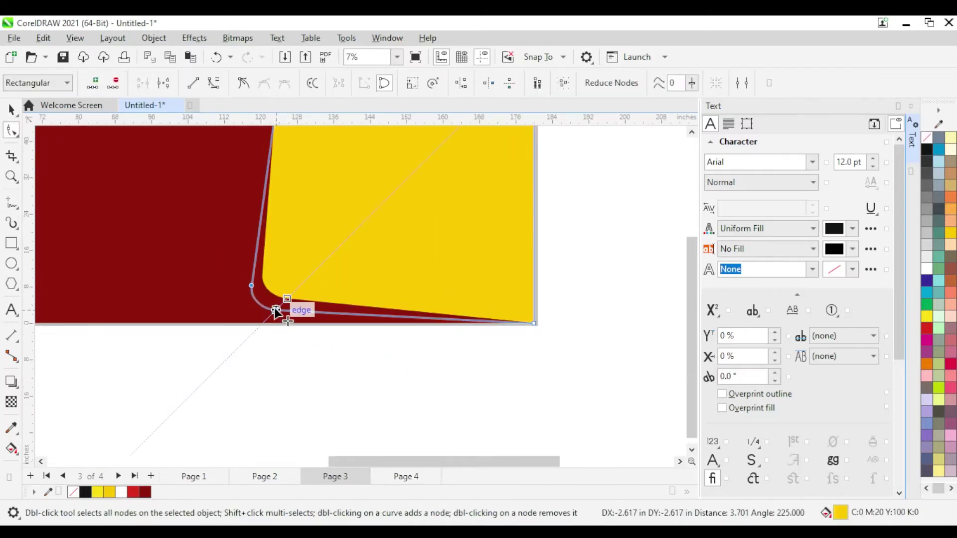
key("ctrl+Page_Down")
scroll(390, 273, "down", 2)
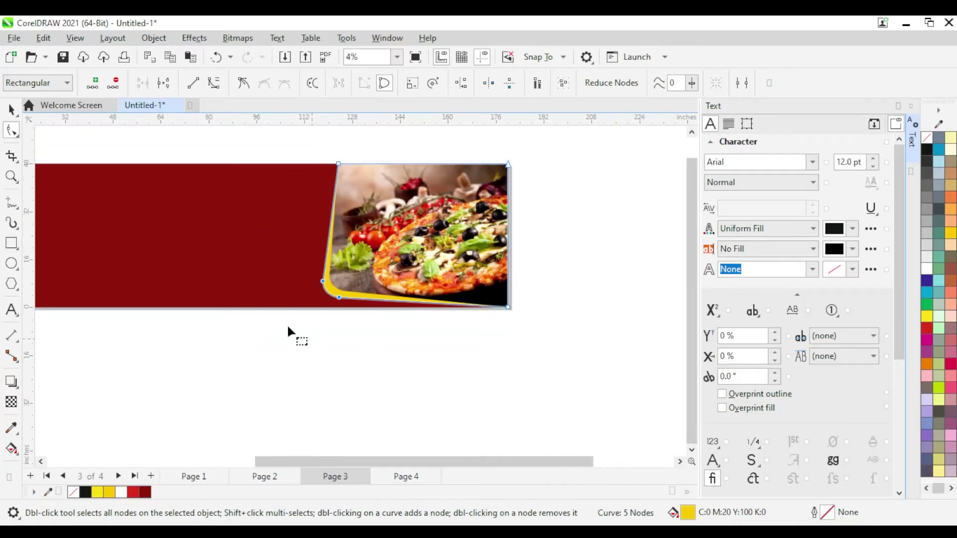
left_click(264, 476)
Step: Copy the torn yellow shape from Page 2's PowerClip and paste it onto Page 3
left_click(308, 261)
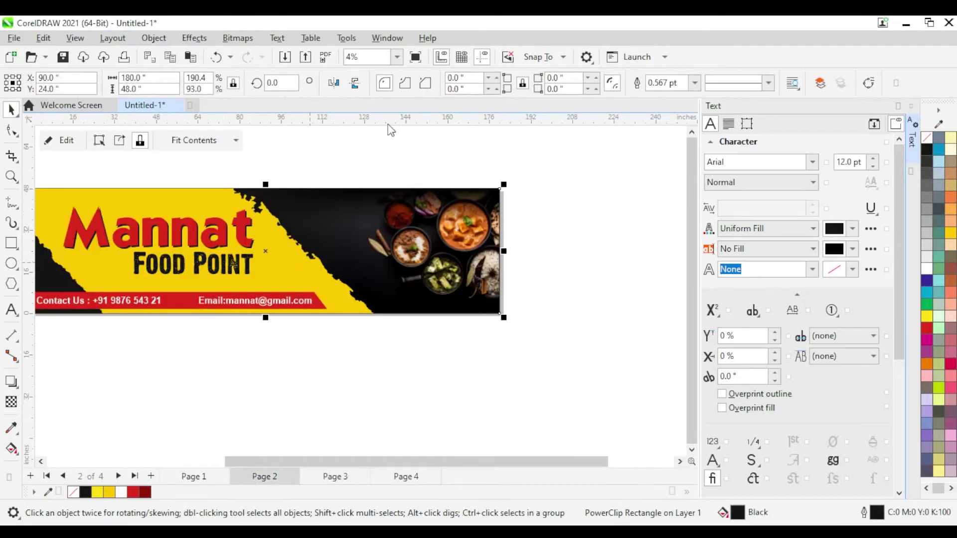
left_click(285, 299)
left_click(336, 476)
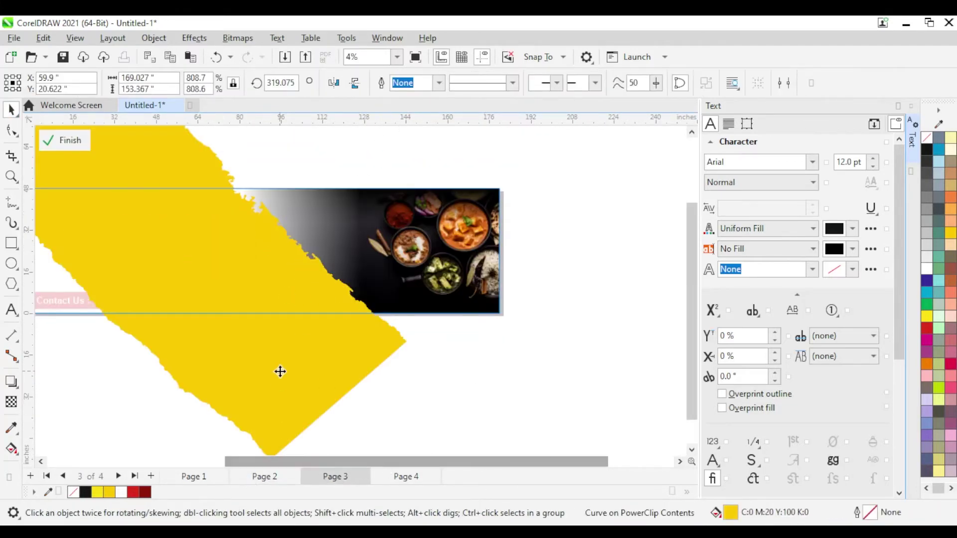
key("ctrl+v")
Step: Scale and reshape the torn yellow shape and move it onto the red banner
scroll(491, 333, "down", 2)
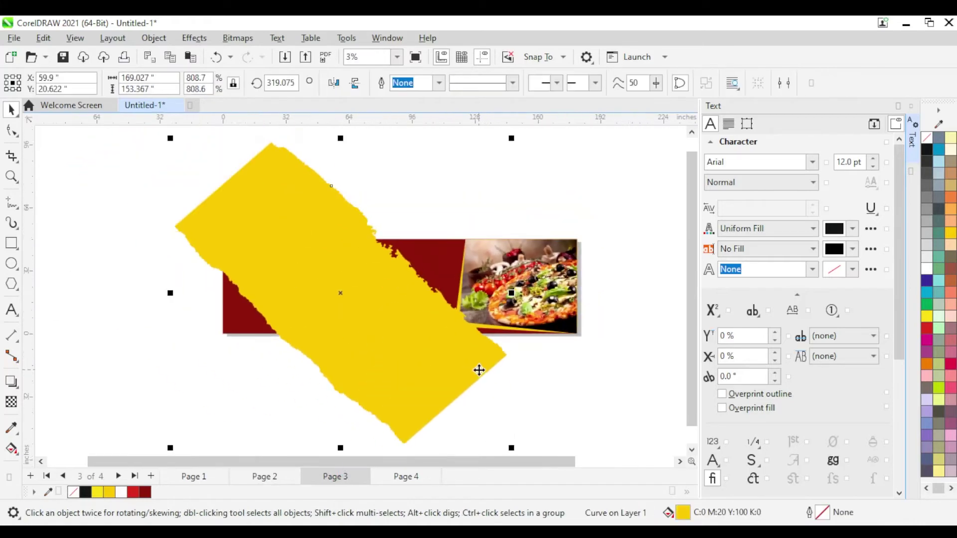
left_click_drag(504, 430, 482, 409)
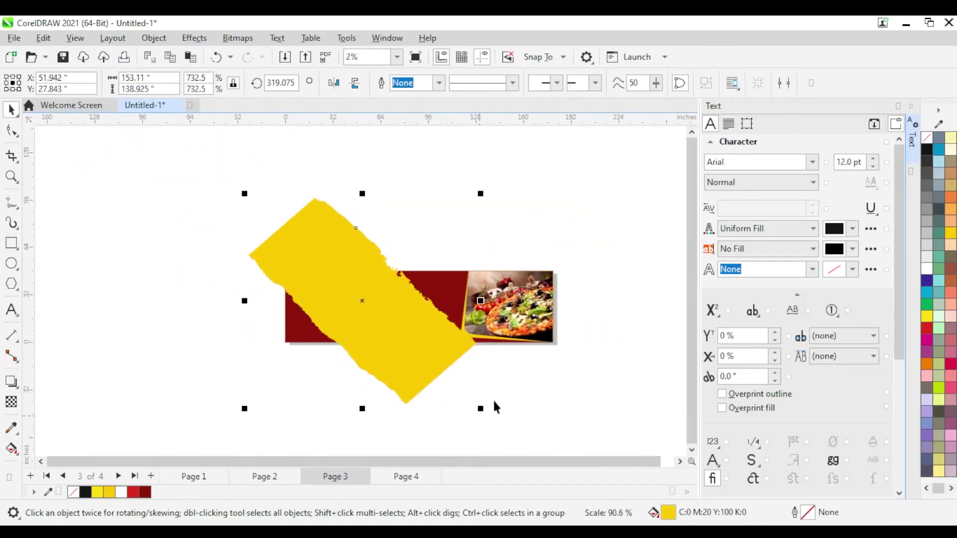
left_click_drag(482, 192, 496, 249)
left_click(356, 258)
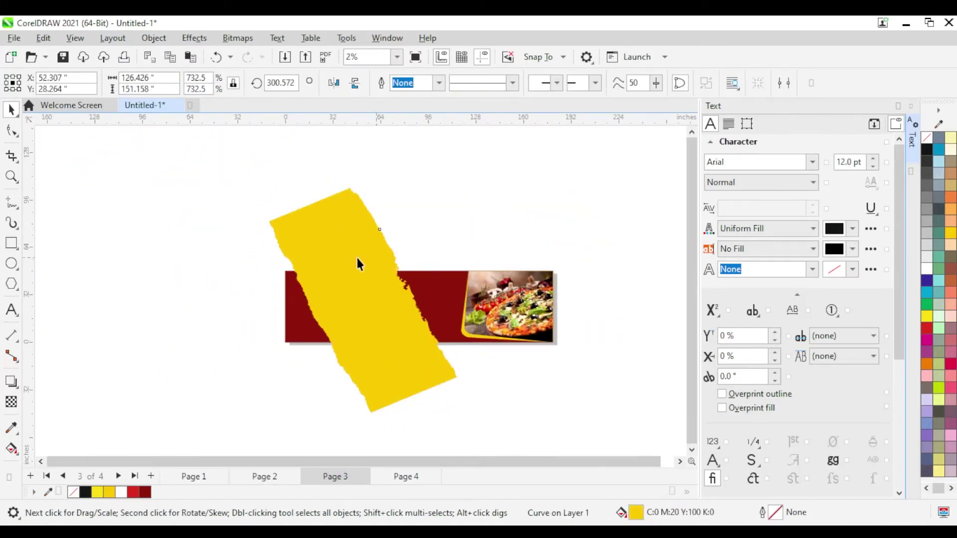
left_click_drag(461, 301, 371, 329)
scroll(380, 327, "up", 1)
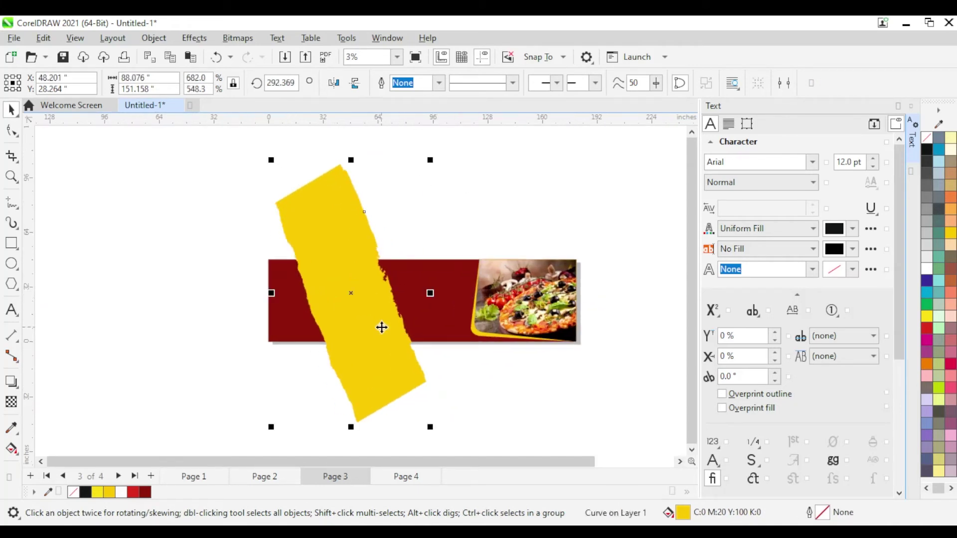
left_click_drag(438, 303, 399, 331)
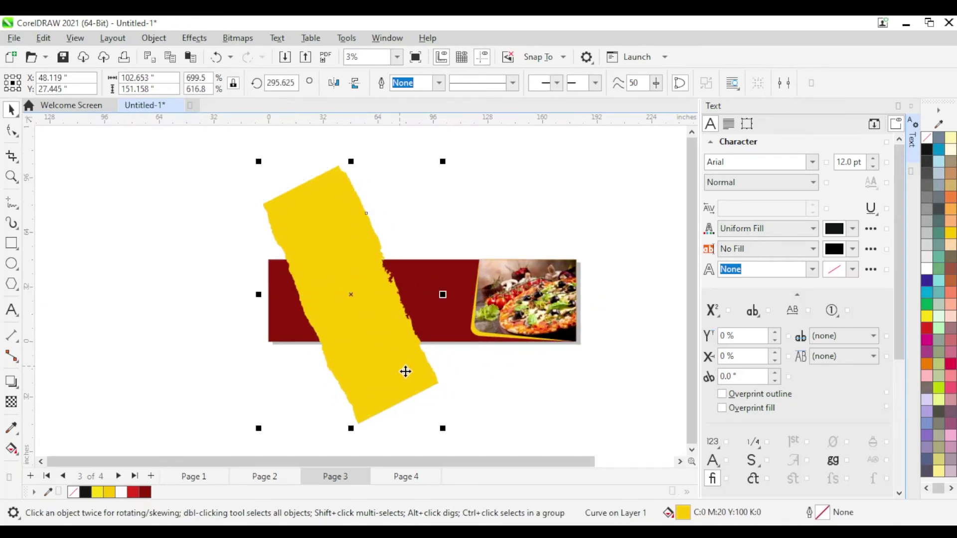
left_click_drag(442, 428, 364, 313)
left_click_drag(324, 252, 364, 333)
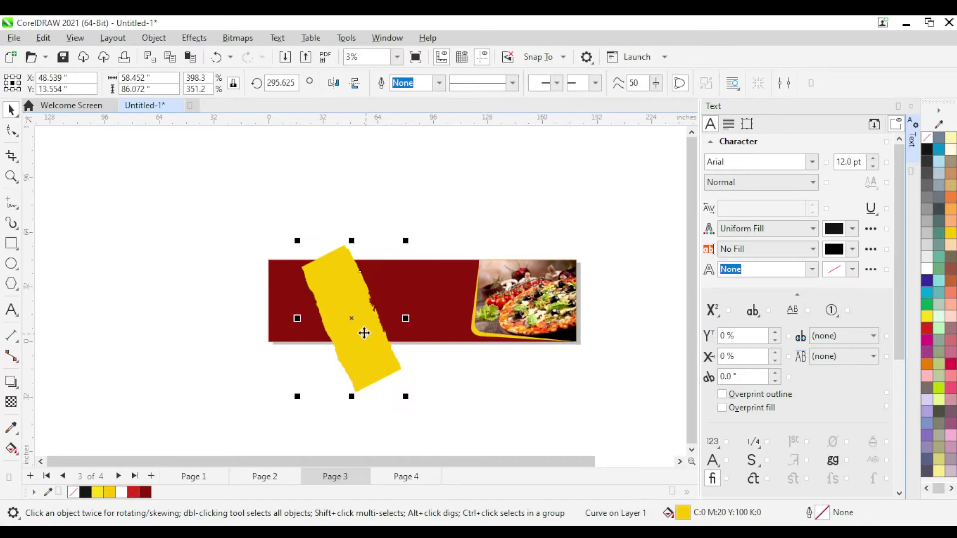
Step: Set the strip's rotation to 0 and snap it to the banner's left edge and centre
left_click(281, 86)
type("0")
key("Return")
scroll(336, 292, "up", 1)
key("Escape")
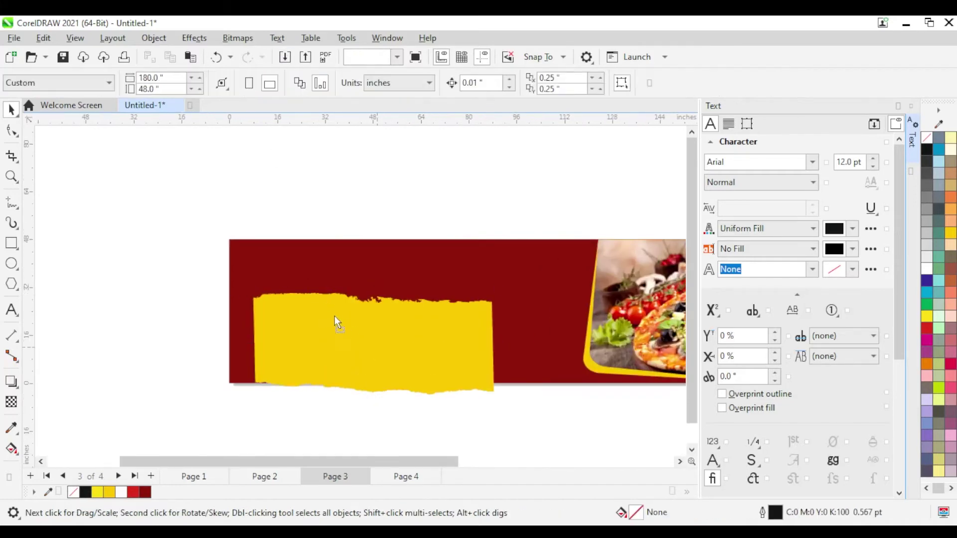
left_click_drag(335, 322, 348, 316)
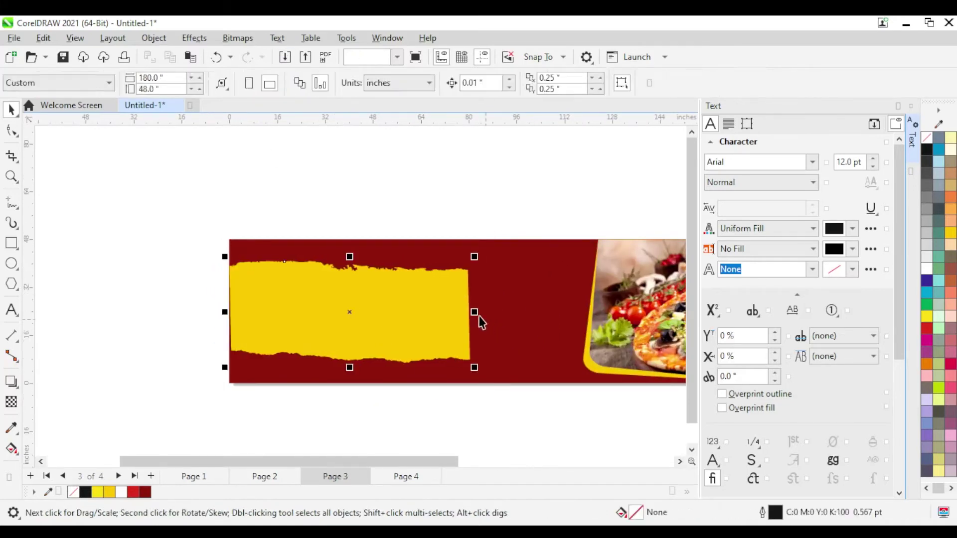
Step: Adjust the yellow strip's nodes with the Shape tool
scroll(214, 324, "up", 3)
key("F10")
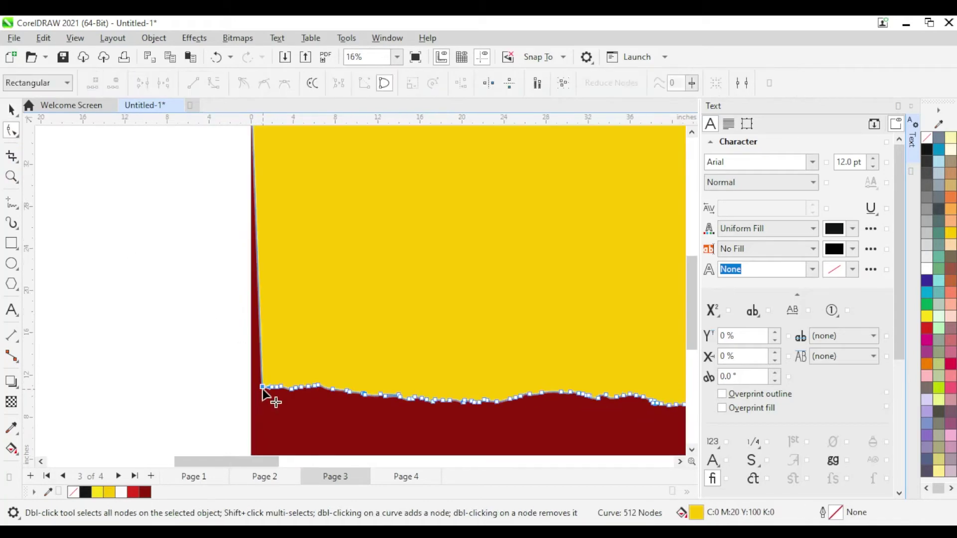
scroll(196, 386, "down", 3)
left_click(12, 110)
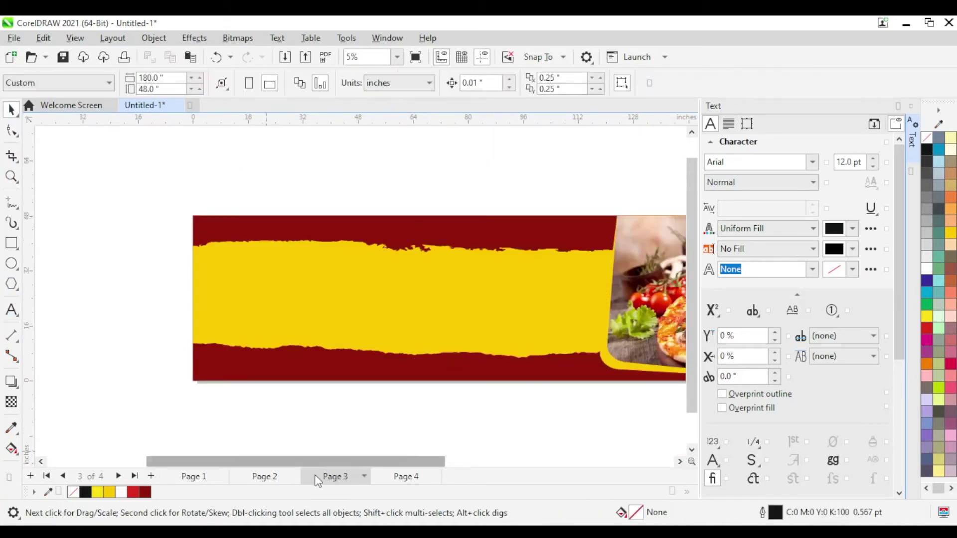
left_click(264, 476)
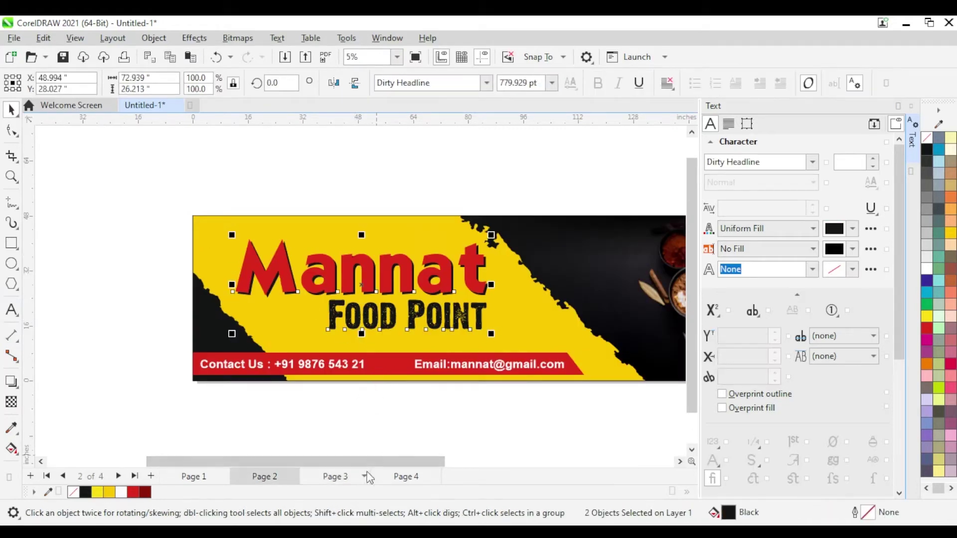
Step: Paste the Mannat Food Point heading onto Page 3 and change its subtitle to FAST FOOD
left_click(335, 476)
key("ctrl+v")
left_click_drag(410, 275, 427, 290)
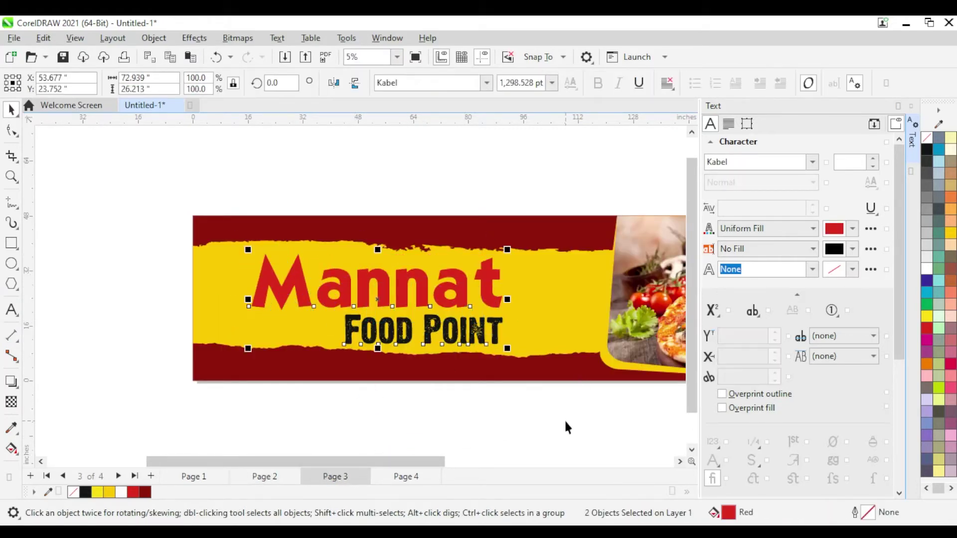
left_click(566, 425)
double_click(436, 339)
key("BackSpace")
left_click(349, 331)
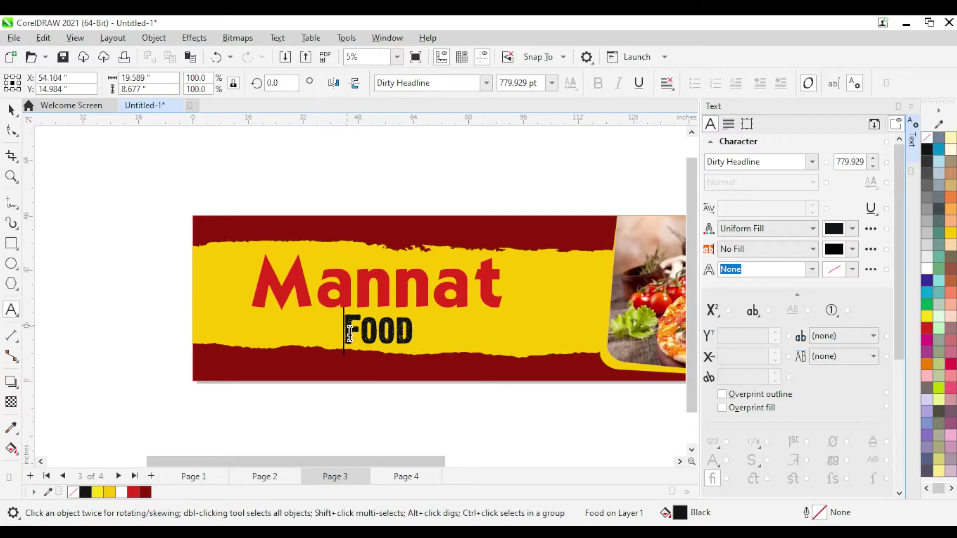
type("FASST")
key("BackSpace")
key("BackSpace")
type("T")
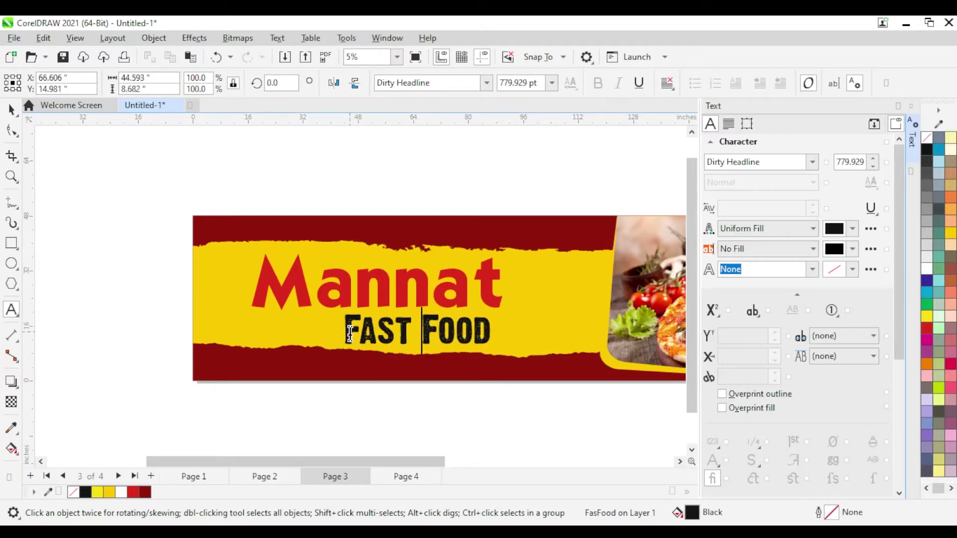
key("ctrl+space")
Step: Position Mannat and FAST FOOD together on the yellow strip and recolour Mannat dark red
left_click(477, 322)
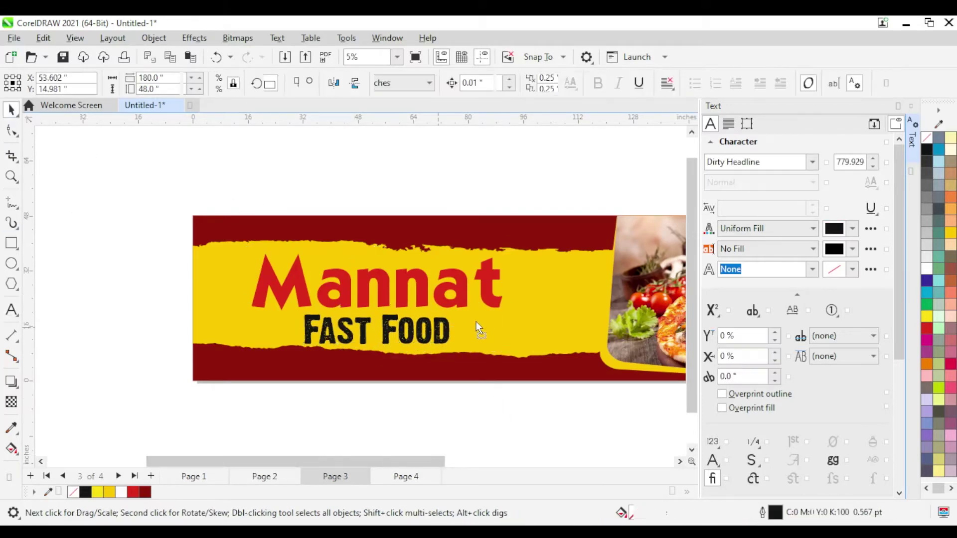
left_click_drag(476, 321, 489, 327)
left_click(572, 322)
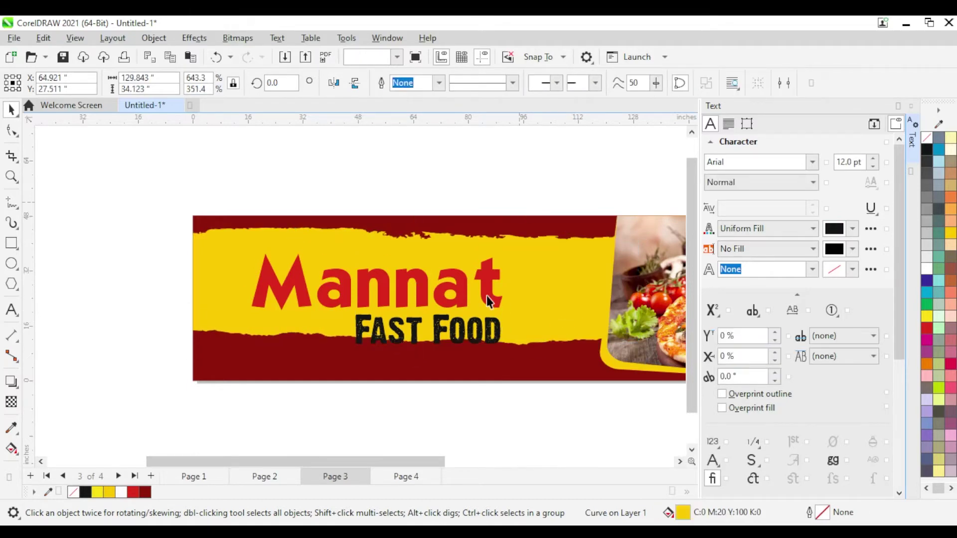
left_click_drag(491, 300, 487, 278)
left_click_drag(483, 340, 483, 329)
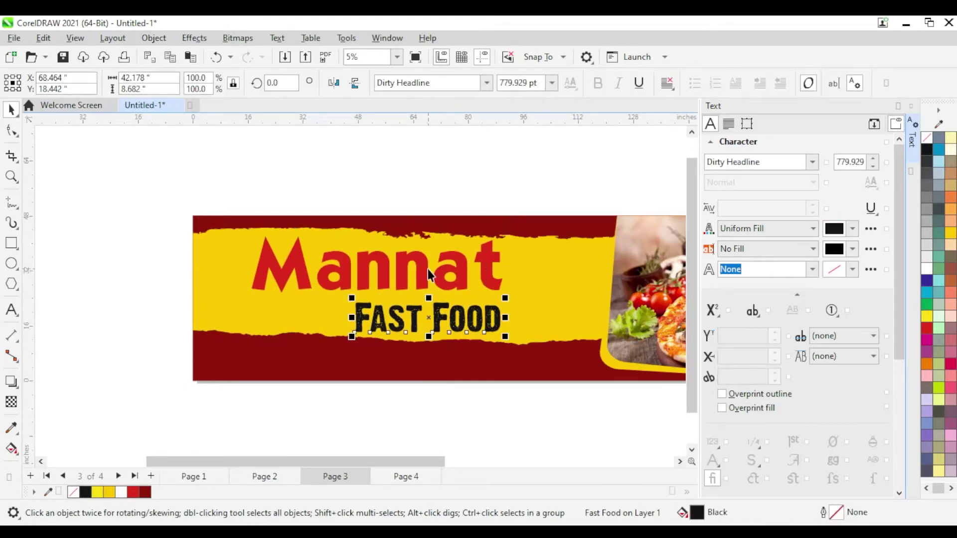
left_click(428, 269)
left_click(145, 492)
scroll(453, 323, "up", 1)
left_click(457, 326)
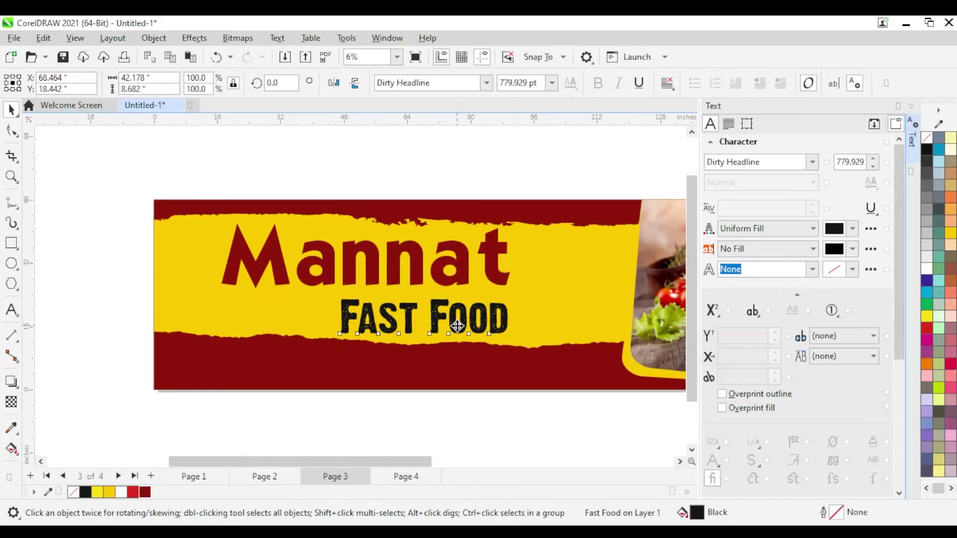
left_click_drag(458, 325, 457, 320)
Step: Copy the contact phone and email lines from Page 2 and paste them onto Page 3
left_click(264, 476)
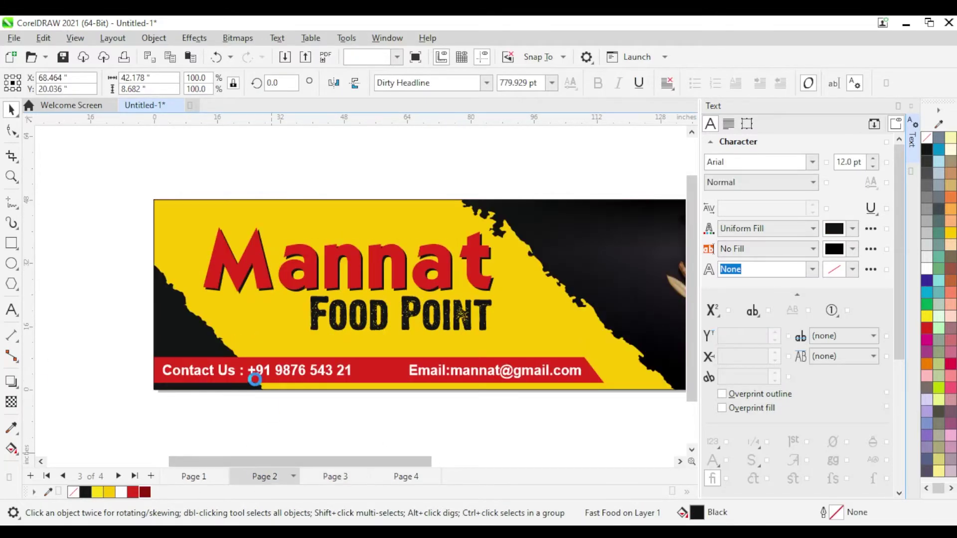
left_click(299, 371)
left_click(464, 372, "shift")
key("ctrl+c")
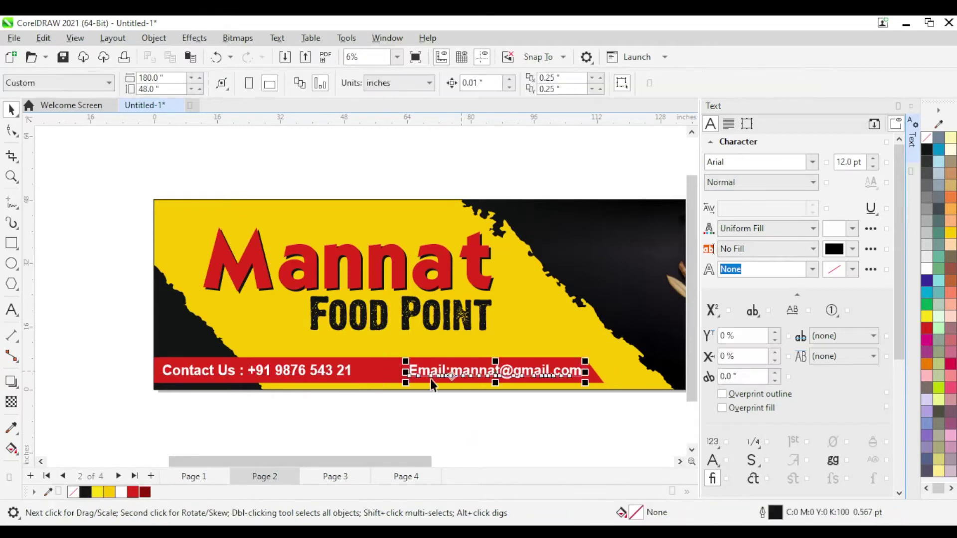
left_click(335, 476)
key("ctrl+v")
Step: Move the email line onto the bottom strip and delete the duplicate email text
left_click(393, 410)
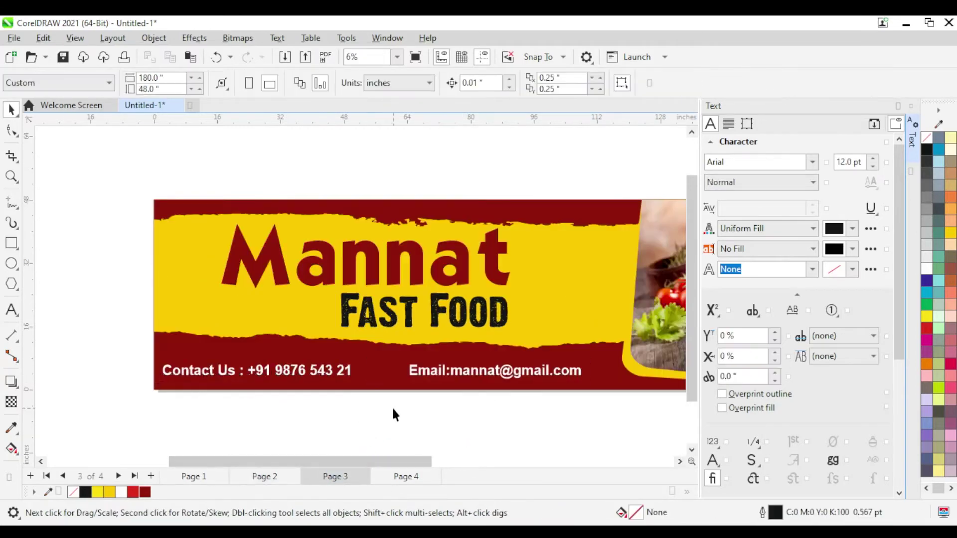
left_click(515, 384)
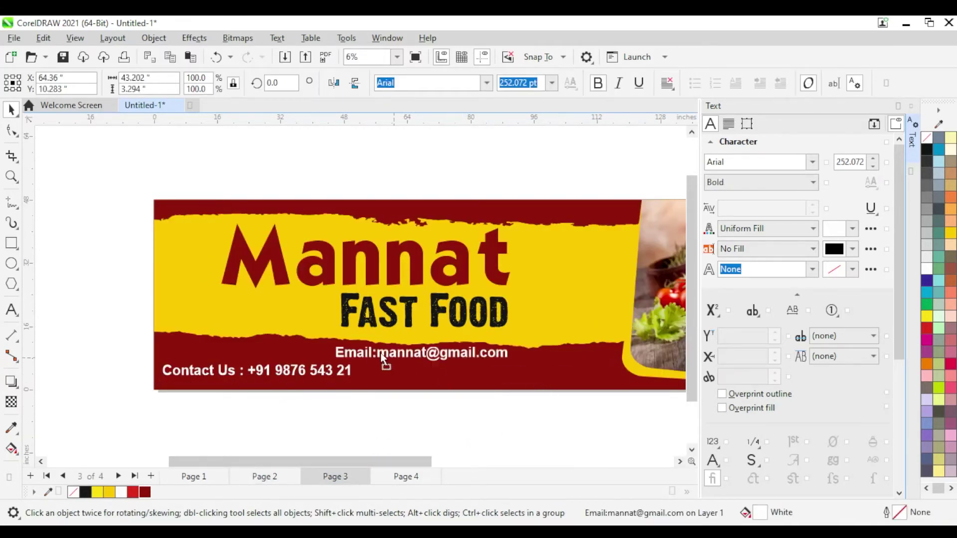
mouse_move(551, 371)
left_mouse_down()
mouse_move(336, 354)
mouse_move(359, 354)
left_mouse_up()
double_click(360, 348)
key("ctrl+a")
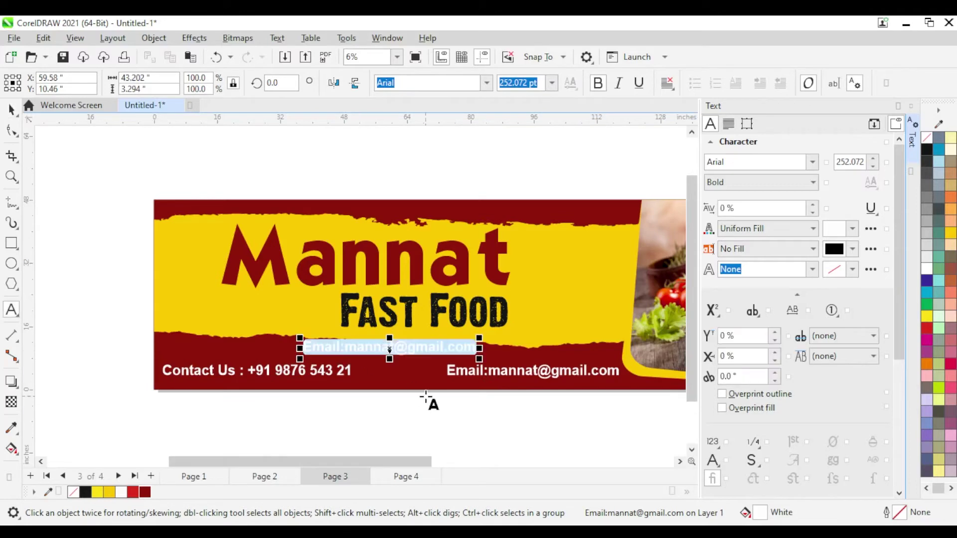
key("Delete")
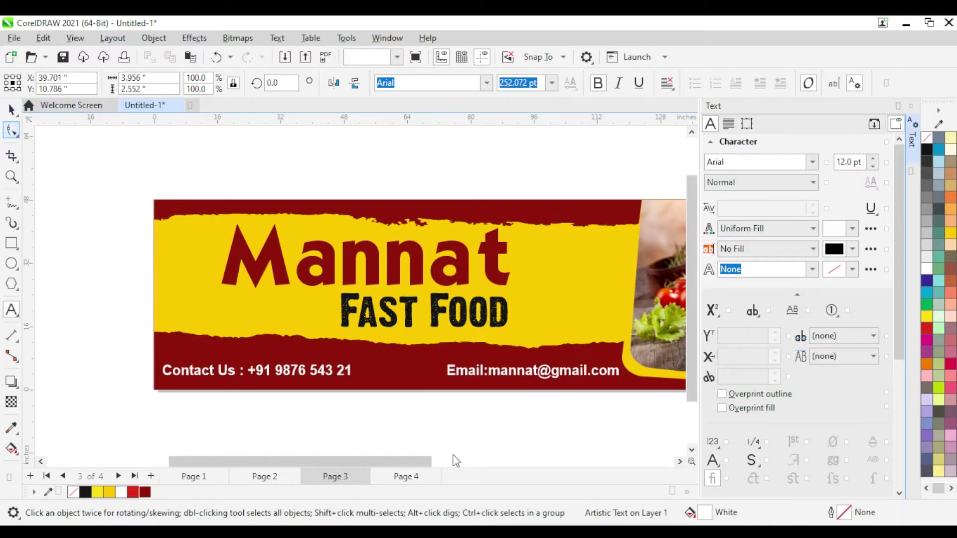
key("space")
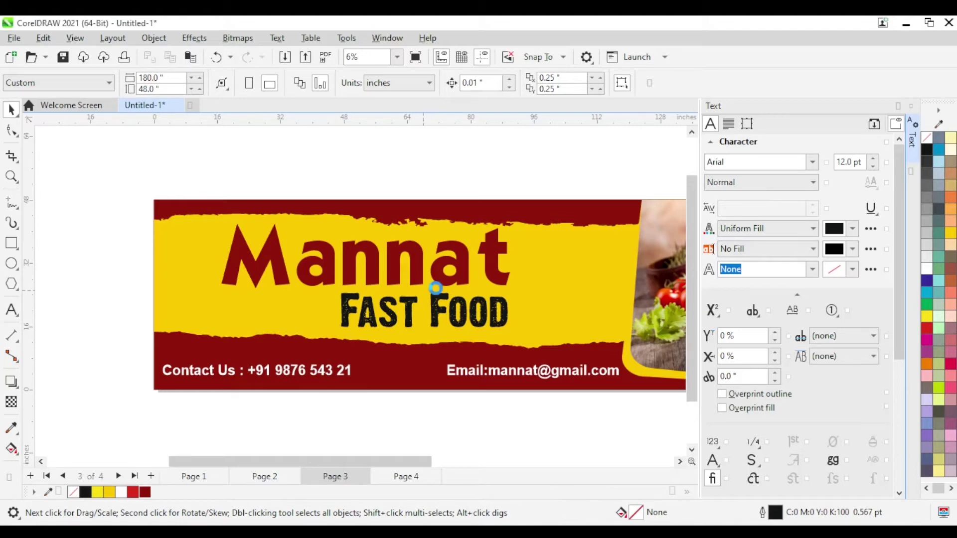
Step: Place the imported VEG / NON-VEG badge at the top of the pizza photo
mouse_move(508, 292)
left_mouse_down()
mouse_move(192, 240)
mouse_move(515, 231)
mouse_move(557, 241)
left_mouse_up()
scroll(193, 241, "up", 1)
scroll(557, 240, "up", 4)
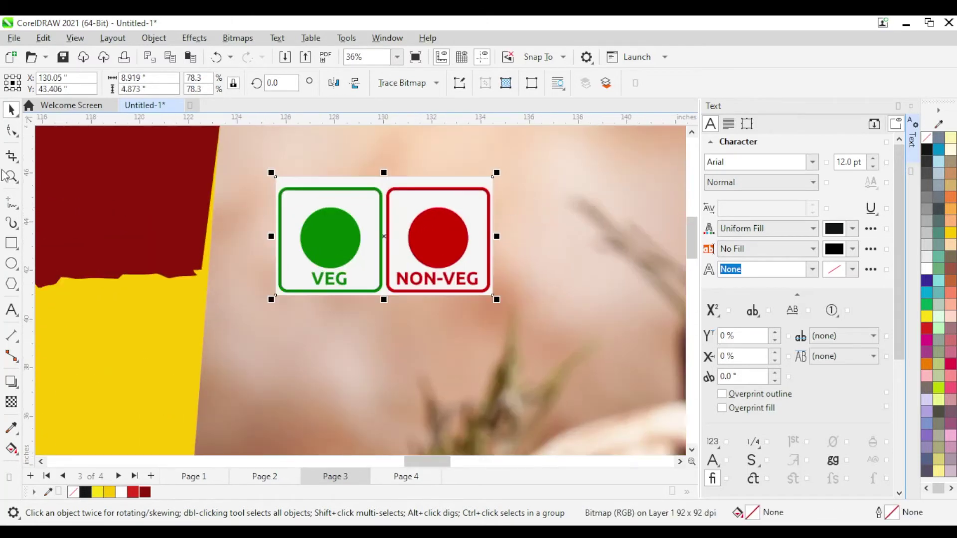
left_click(12, 243)
scroll(283, 213, "down", 1)
Step: Trim the badge image's edges with the Shape tool
left_click(11, 130)
scroll(207, 161, "up", 1)
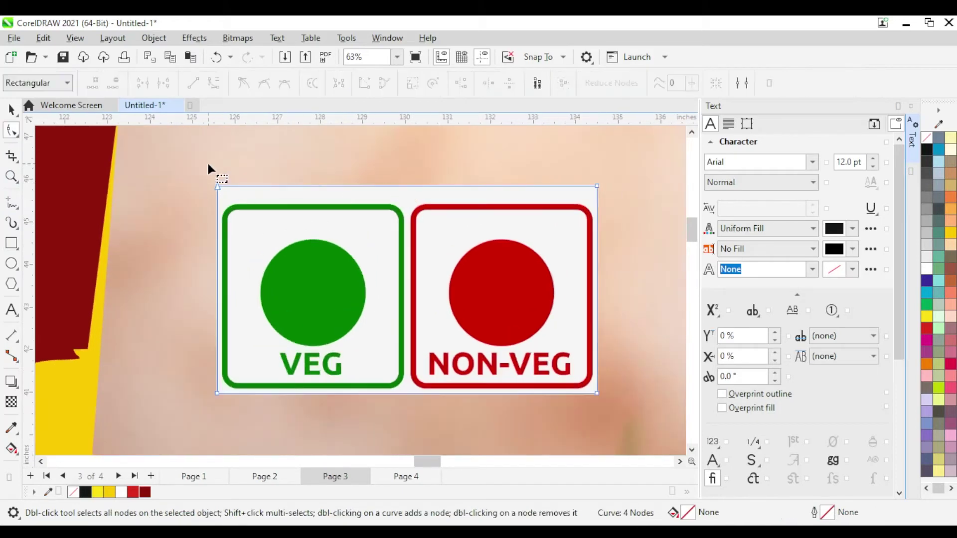
scroll(439, 203, "up", 2)
left_click_drag(414, 202, 416, 205)
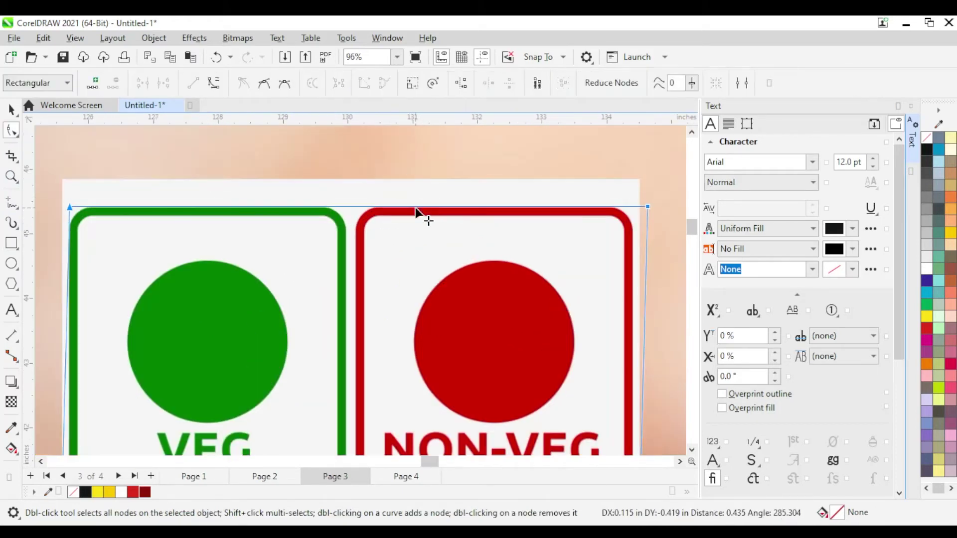
scroll(411, 202, "down", 3)
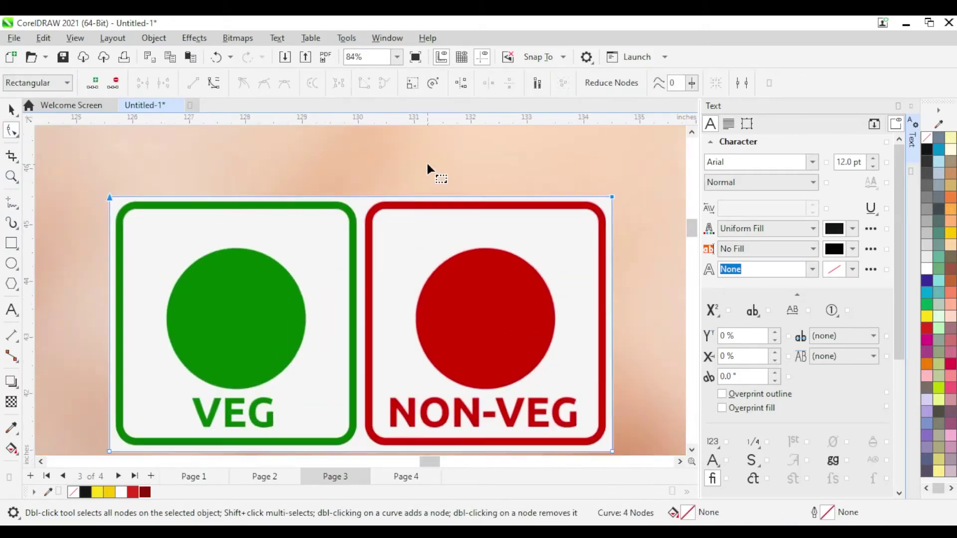
scroll(515, 274, "down", 4)
scroll(564, 206, "down", 4)
scroll(564, 206, "down", 1)
key("space")
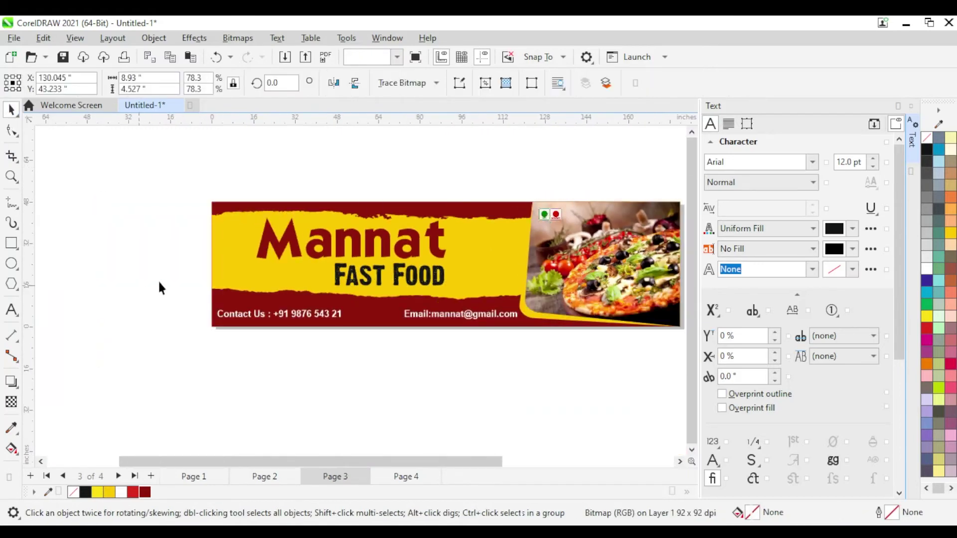
left_click(158, 282)
Step: Move Mannat and FAST FOOD lower and line up their right edges
scroll(488, 311, "up", 1)
left_click(488, 238)
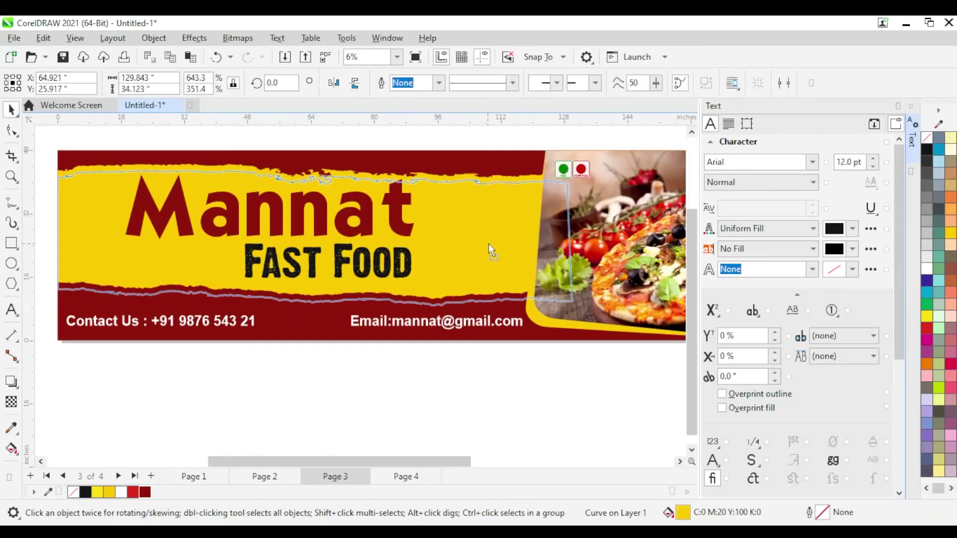
left_click(314, 259)
left_click(322, 228, "shift")
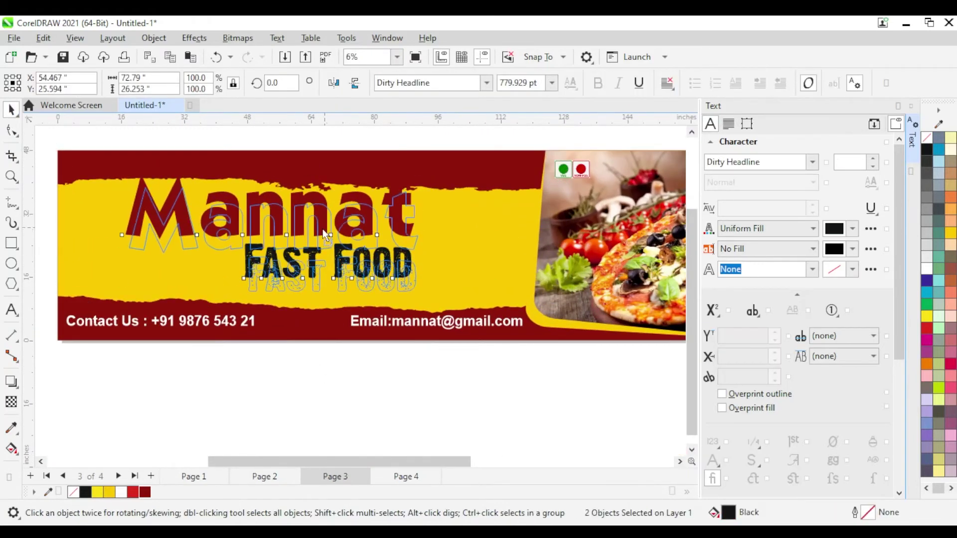
left_click_drag(322, 231, 327, 246)
key("c")
left_click(486, 349)
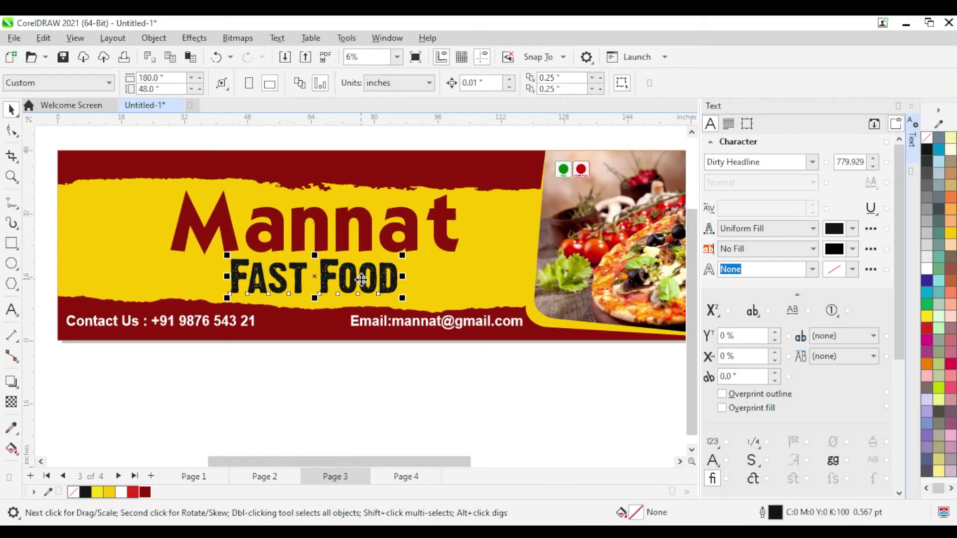
left_click_drag(359, 282, 419, 282)
Step: Duplicate Mannat, shrink and tilt the copy, and move it to the top-left corner
left_click(367, 226)
left_click_drag(367, 226, 320, 381)
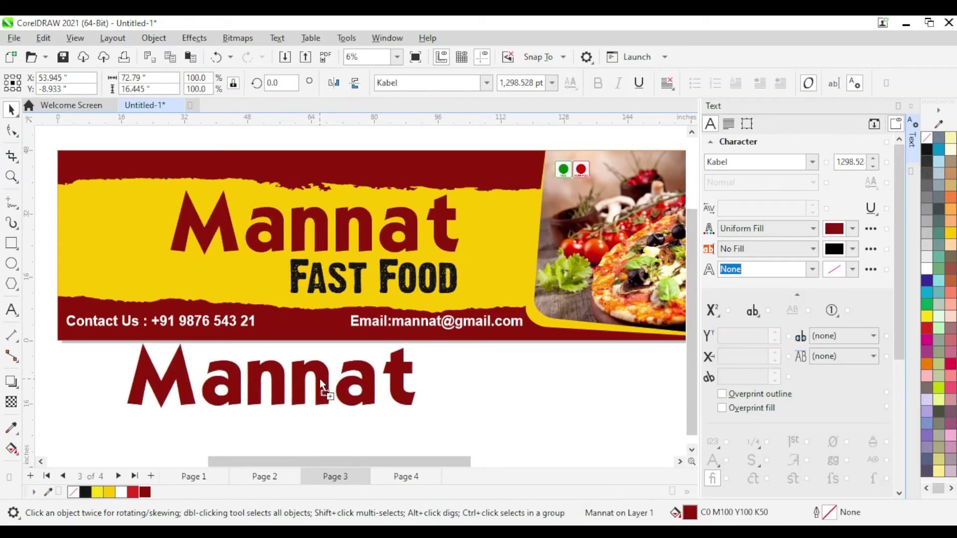
left_click_drag(420, 411, 310, 386)
left_click(220, 366)
left_click_drag(310, 340, 300, 328)
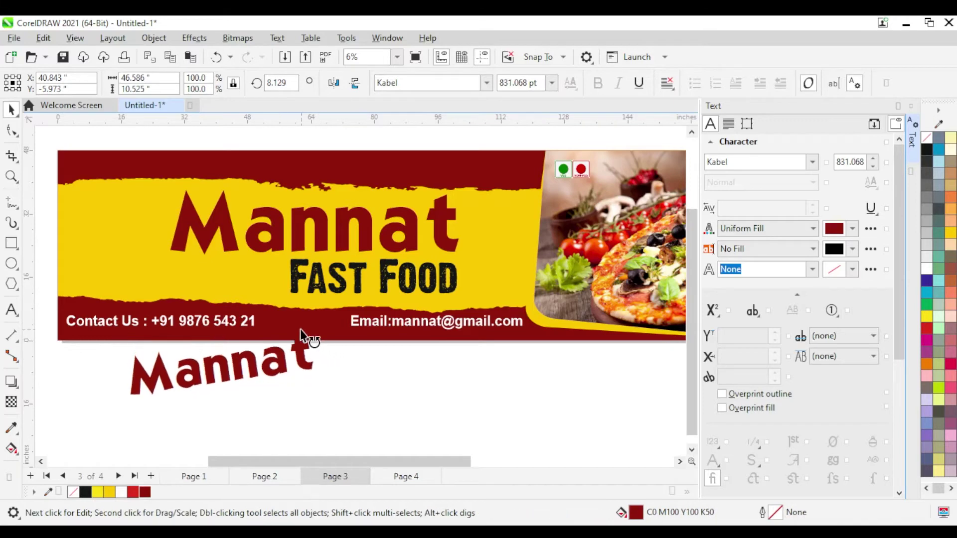
left_click(305, 380)
left_click_drag(319, 405, 281, 388)
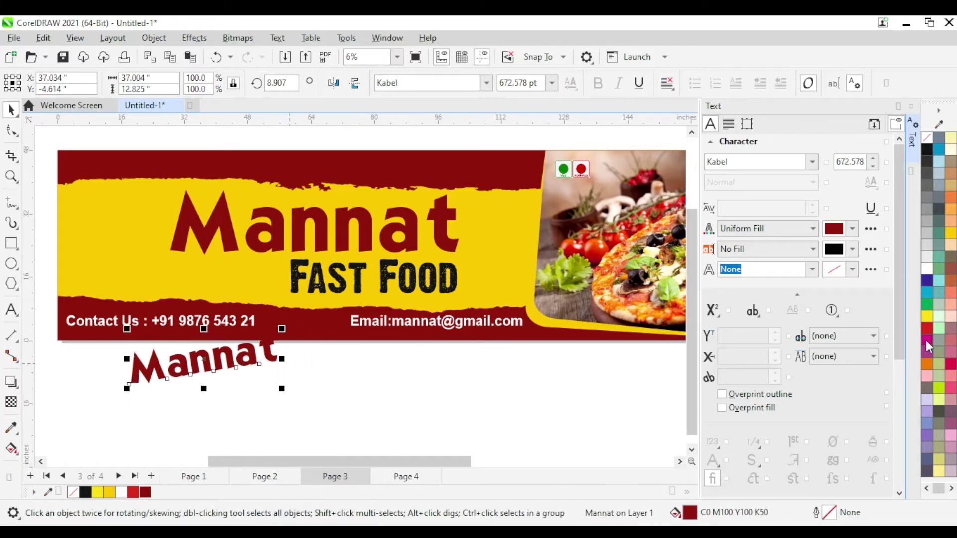
left_click_drag(234, 365, 144, 167)
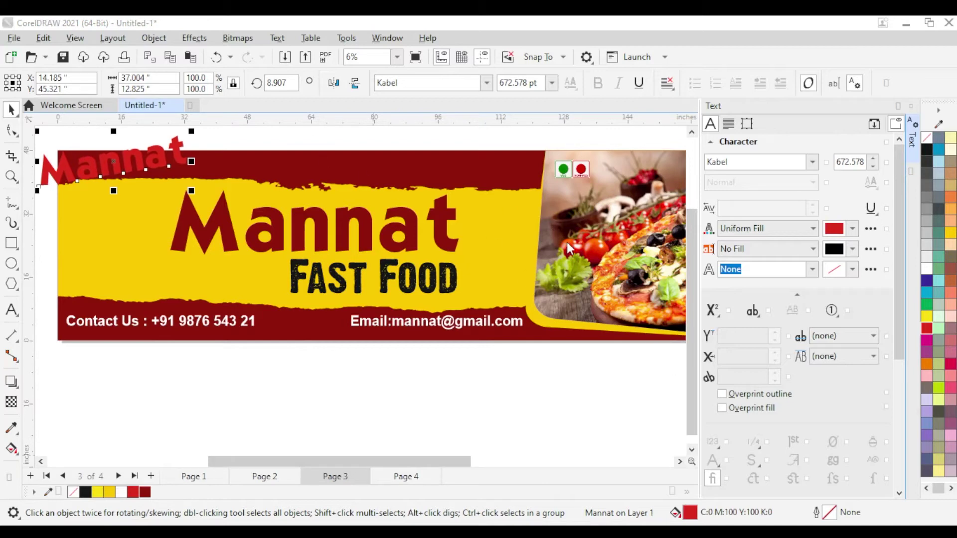
Step: Colour the small tilted Mannat copy dark red
left_click(145, 492)
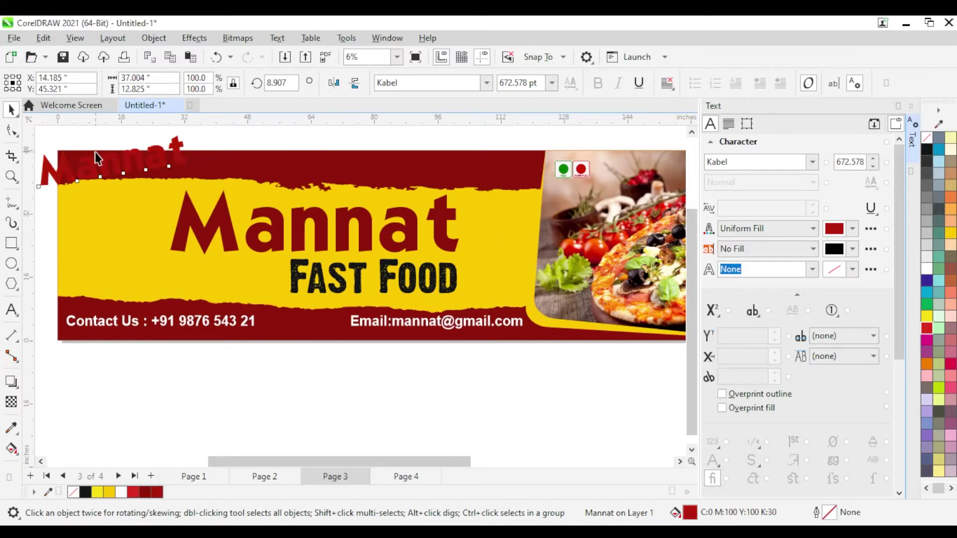
scroll(161, 165, "up", 1)
scroll(309, 259, "down", 1)
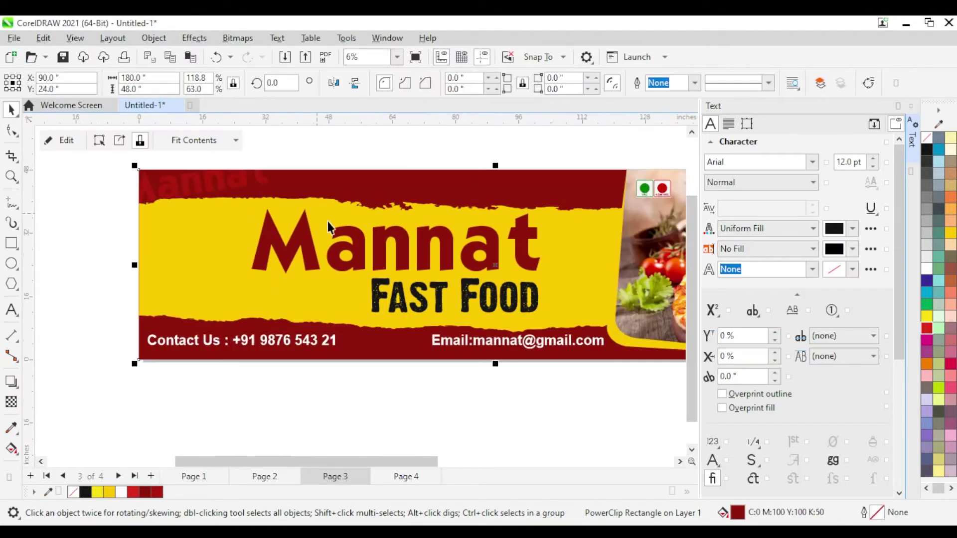
scroll(318, 256, "down", 1)
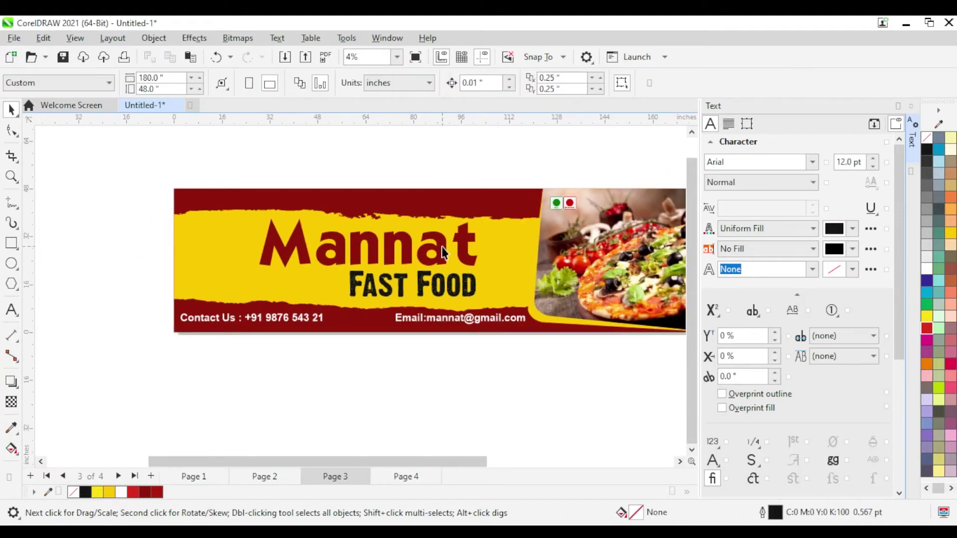
left_click(441, 246)
scroll(442, 246, "up", 1)
scroll(446, 414, "down", 2)
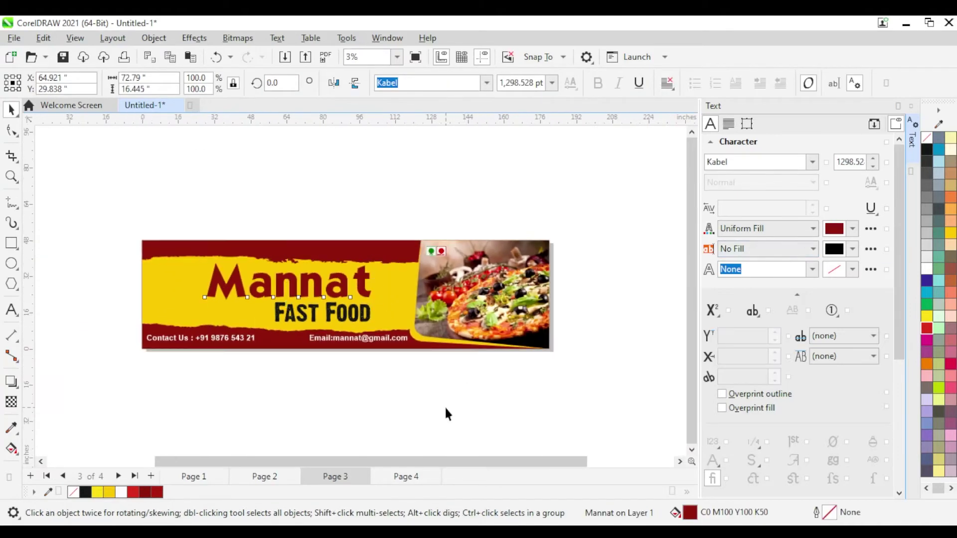
left_click(446, 414)
scroll(218, 256, "up", 1)
Step: Draw a yellow rounded square at the banner's top-left corner
left_click(540, 369)
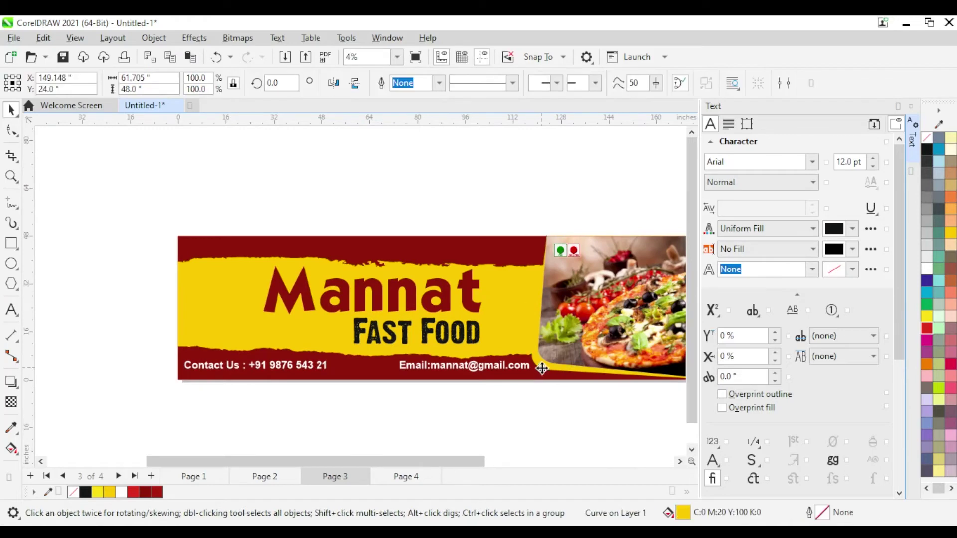
left_click(11, 243)
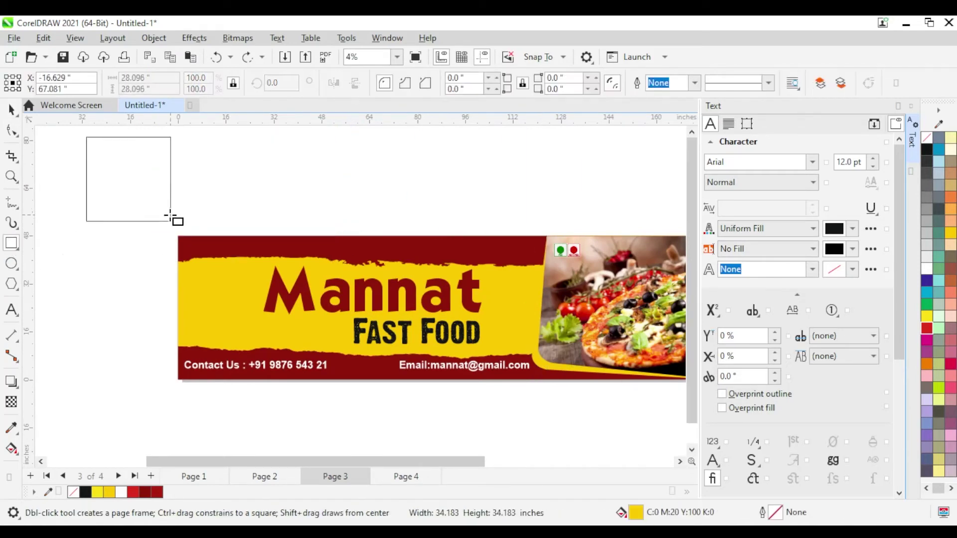
left_click_drag(95, 146, 161, 212)
key("F10")
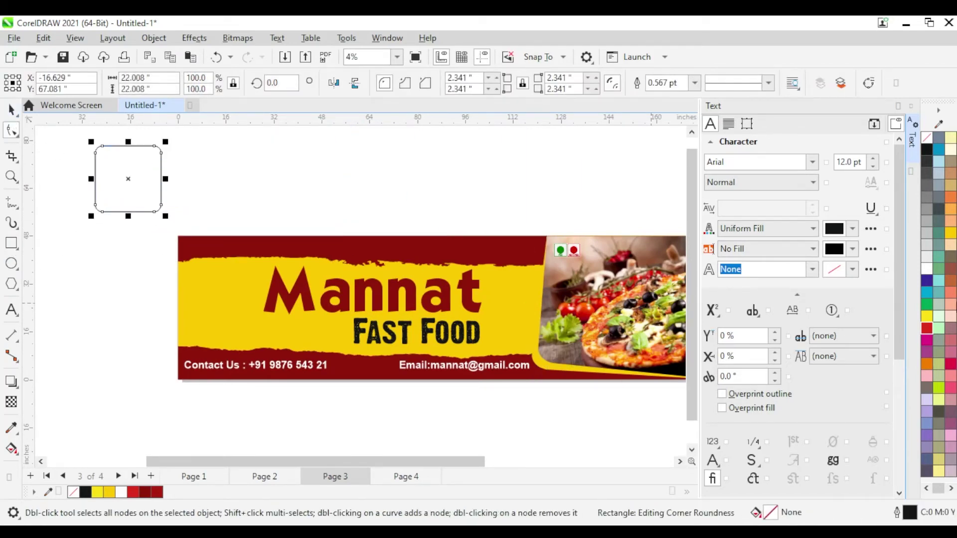
key("space")
left_click(951, 233)
mouse_move(146, 180)
left_mouse_down()
mouse_move(218, 239)
mouse_move(199, 209)
left_mouse_up()
Step: Tilt the yellow square, shrink it to about 63%, and add a duplicate beside it
scroll(209, 227, "up", 1)
left_click(199, 209)
left_click_drag(255, 146, 278, 182)
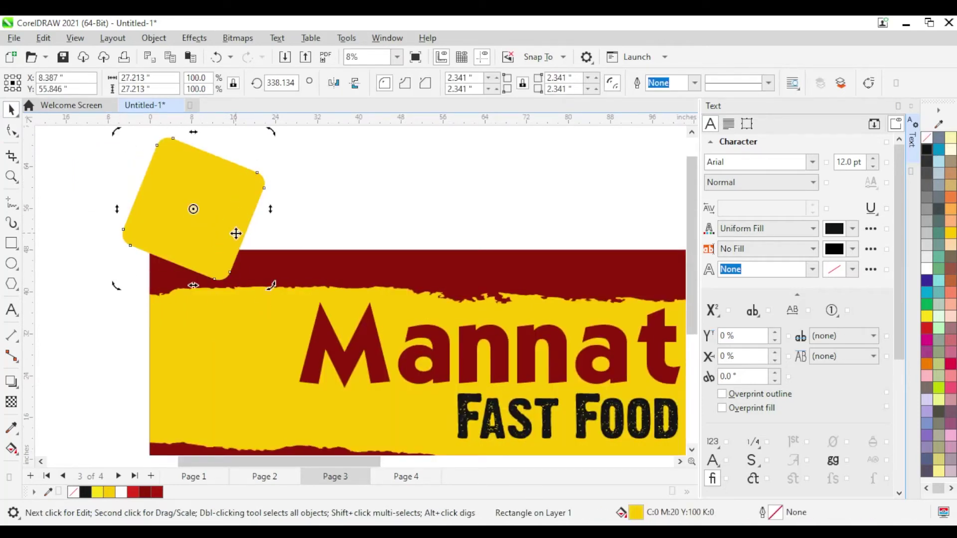
left_click(216, 226)
mouse_move(265, 285)
left_mouse_down()
mouse_move(196, 234)
mouse_move(240, 265)
mouse_move(273, 246)
left_mouse_up()
scroll(180, 229, "up", 1)
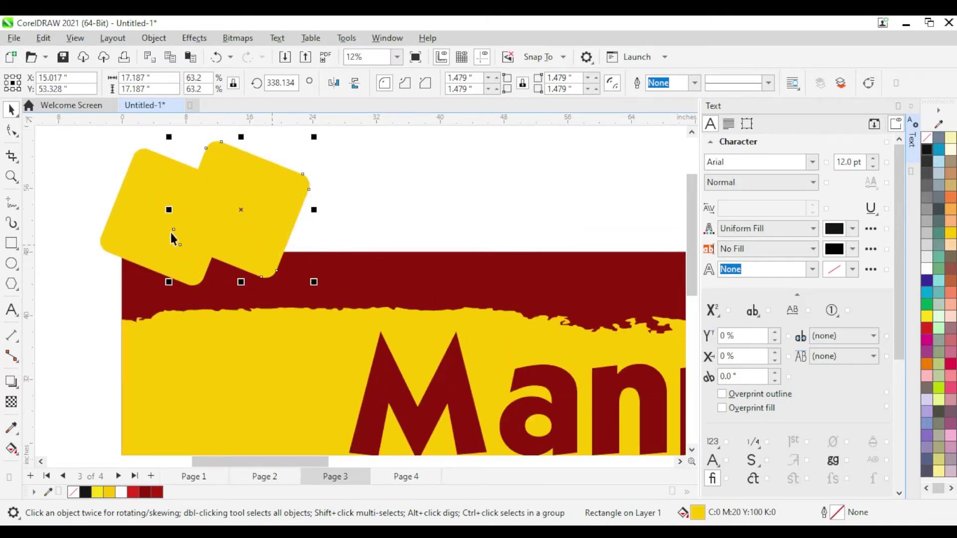
left_click_drag(169, 231, 144, 220)
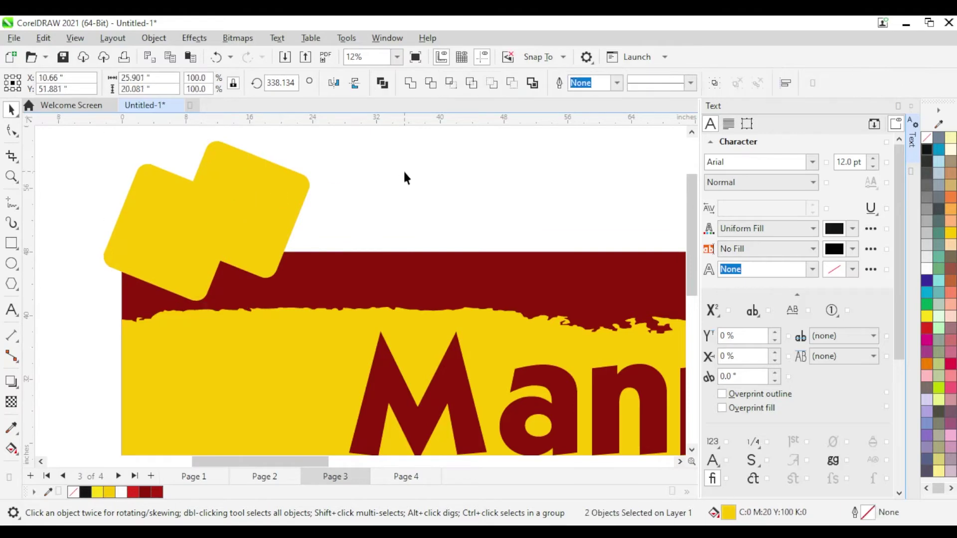
Step: Give the front yellow square a drop shadow
left_click(11, 381)
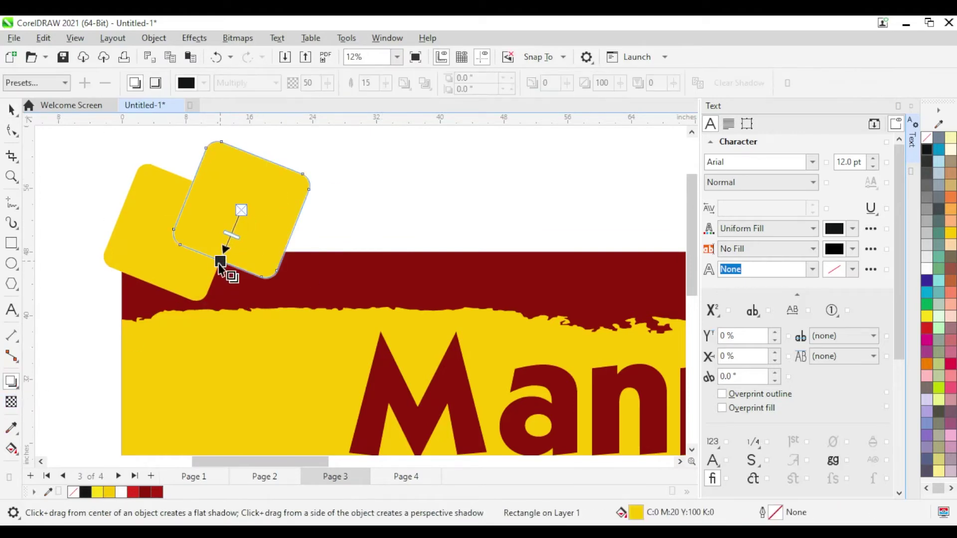
left_click_drag(219, 264, 198, 283)
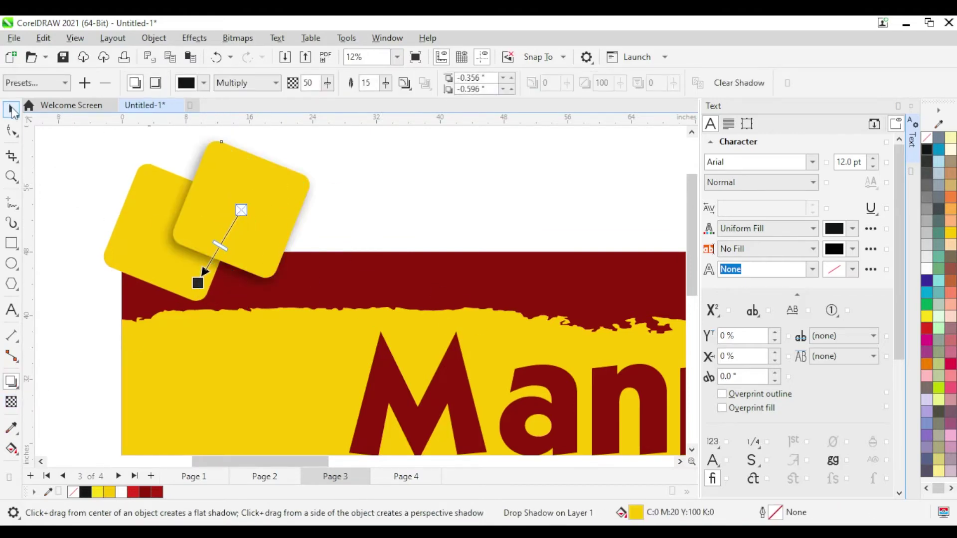
left_click(11, 109)
left_click(477, 241)
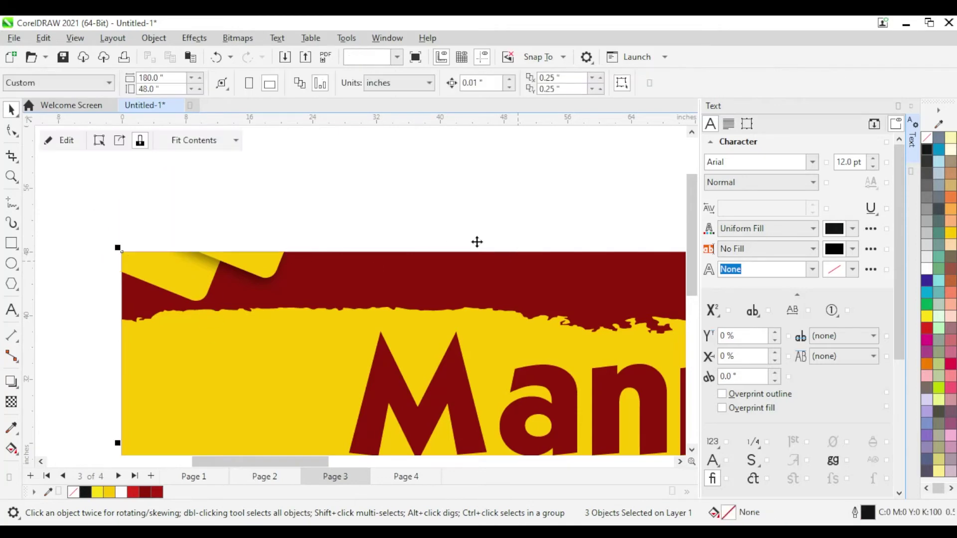
scroll(266, 203, "down", 3)
scroll(306, 207, "down", 2)
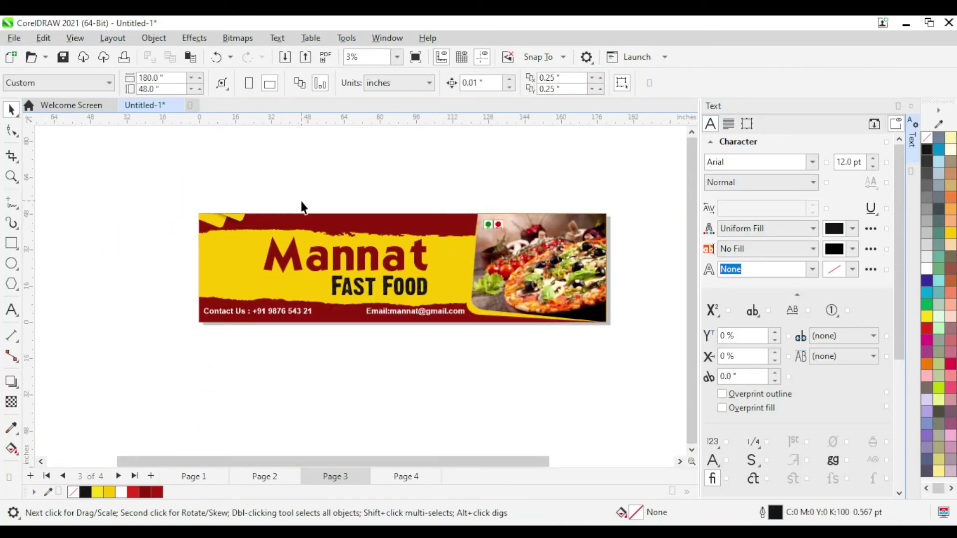
Step: Zoom to fit the finished Page 3 banner, then go to blank Page 4
left_click_drag(106, 186, 654, 408)
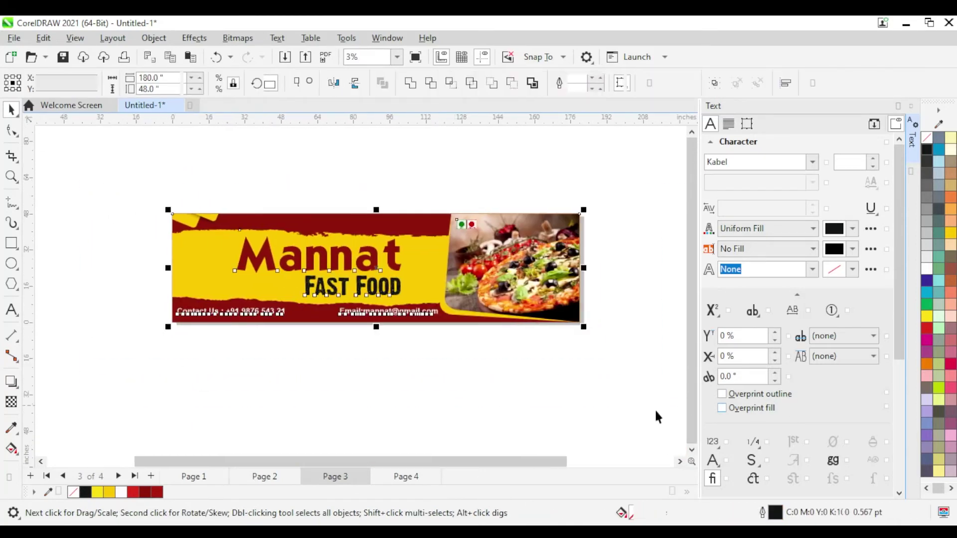
key("shift+F2")
left_click(512, 441)
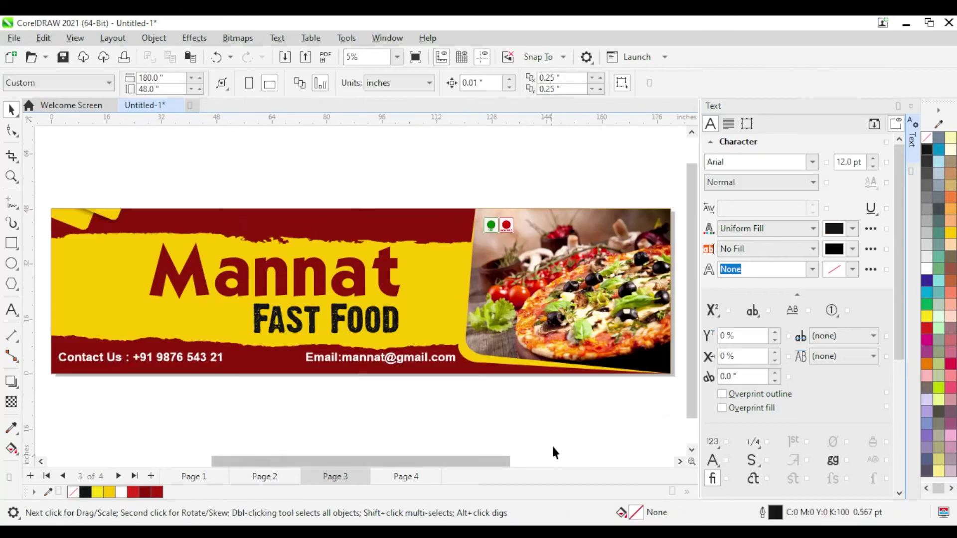
left_click(404, 476)
Step: Draw a 180 x 48 inch banner rectangle centred on the page
scroll(336, 305, "down", 2)
left_click(12, 243)
left_click_drag(148, 249, 244, 303)
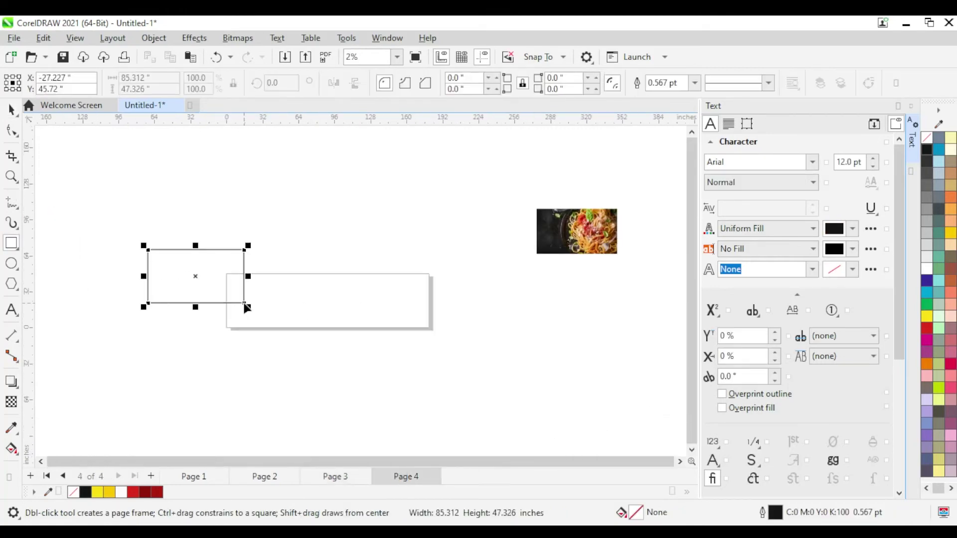
type("48")
key("Return")
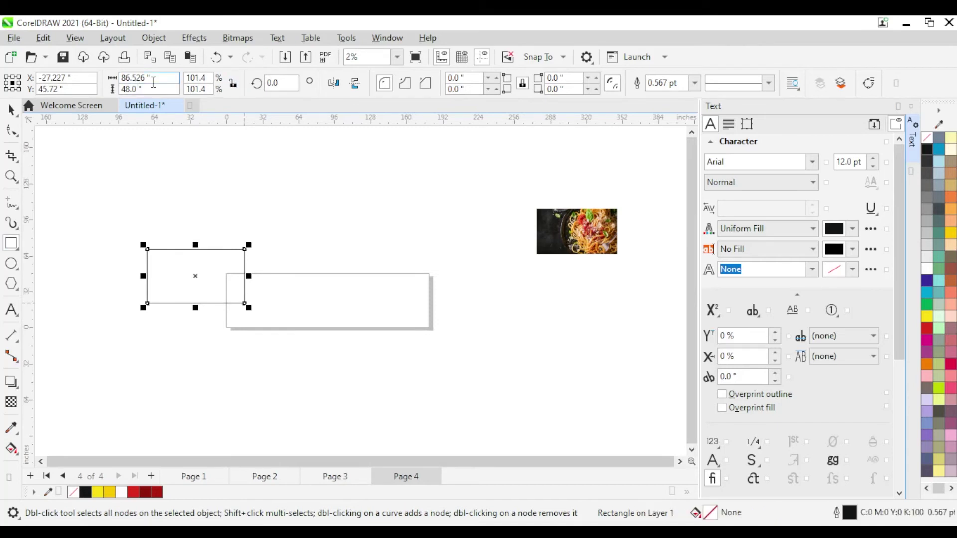
key("BackSpace")
type("180")
key("Return")
key("p")
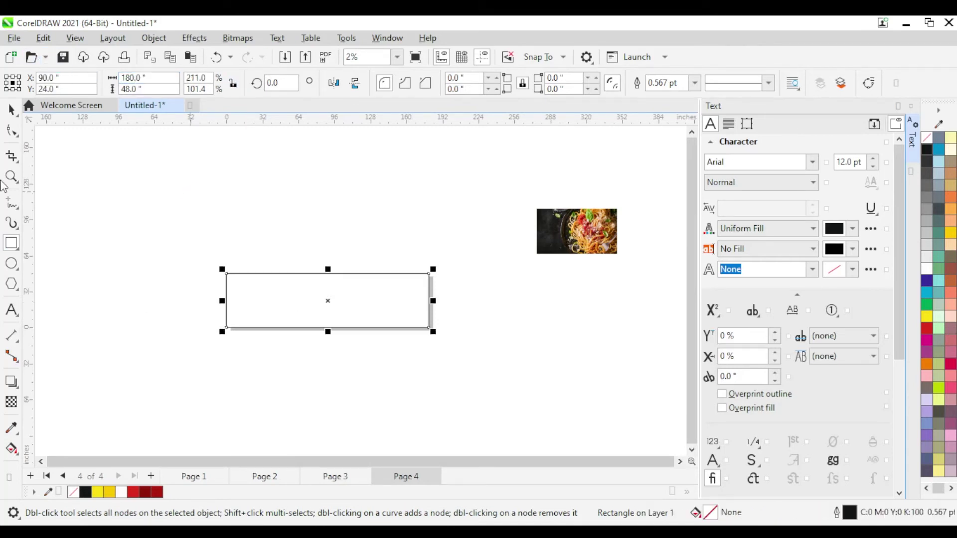
Step: Move the pasta photo aside and draw a rounded square on the banner
mouse_move(540, 233)
left_mouse_down()
mouse_move(364, 248)
mouse_move(471, 311)
left_mouse_up()
scroll(438, 315, "up", 2)
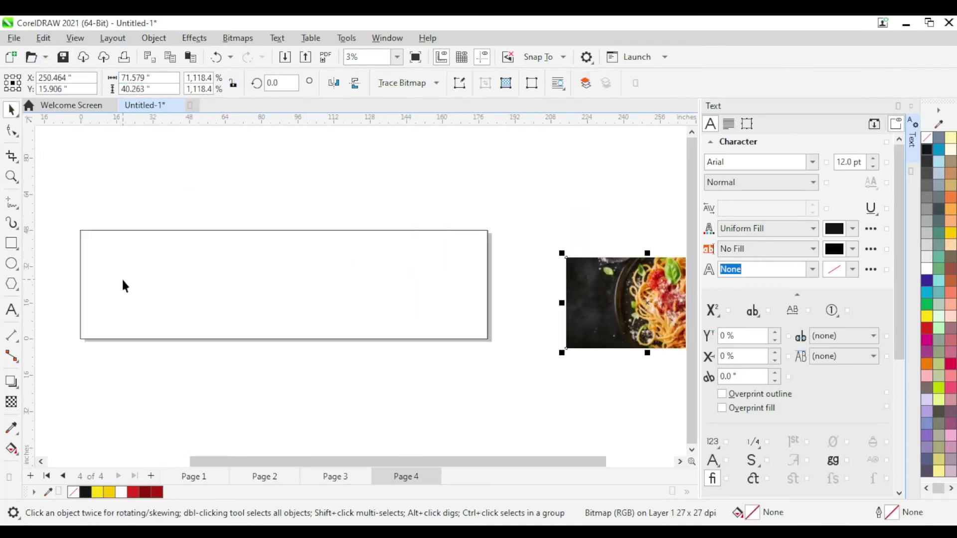
left_click(346, 247)
left_click_drag(255, 128, 353, 210)
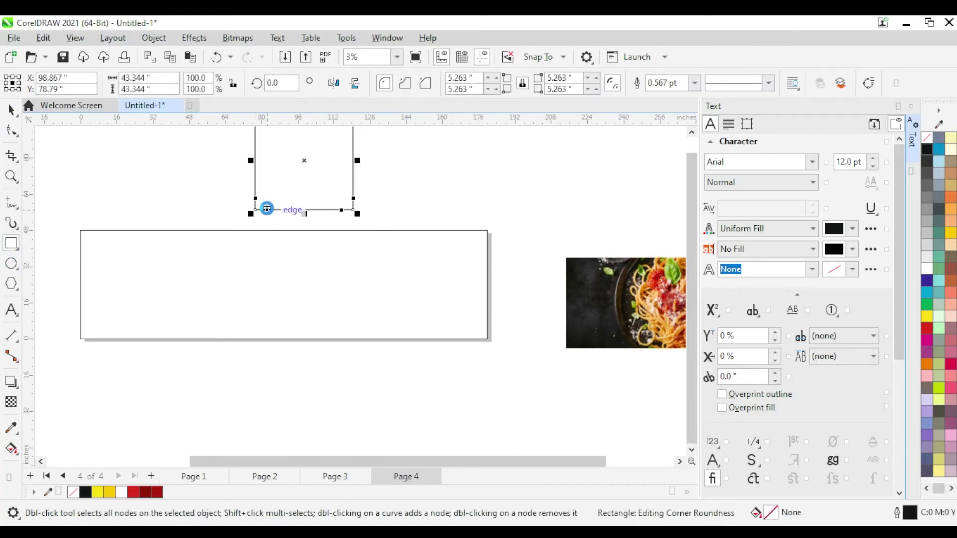
left_click_drag(267, 208, 177, 152)
key("space")
left_click_drag(304, 161, 428, 239)
Step: Rotate the rounded square exactly 45° into a diamond and enlarge it to about 118%
left_click(428, 240)
left_click_drag(493, 187, 516, 234)
key("ctrl+z")
type("45")
key("Return")
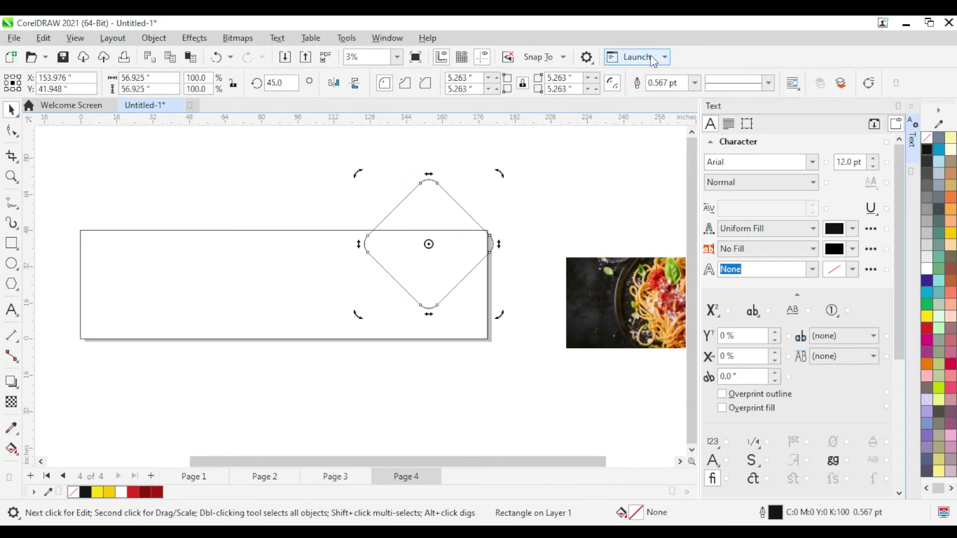
left_click_drag(363, 310, 334, 339)
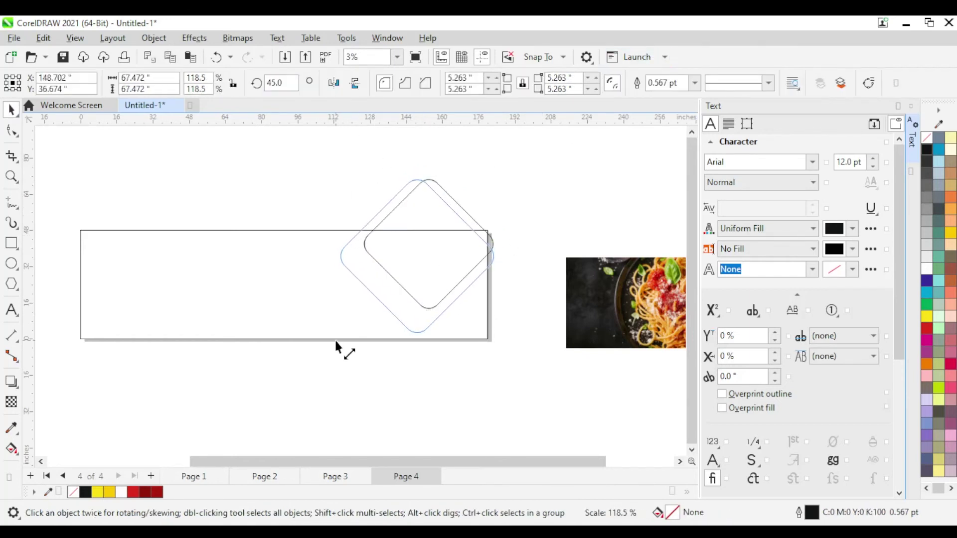
Step: Duplicate the diamond at the lower left, middle, and right end of the banner
left_click(451, 253)
mouse_move(452, 255)
left_mouse_down()
mouse_move(166, 371)
mouse_move(183, 349)
left_mouse_up()
left_click_drag(227, 438, 191, 402)
mouse_move(156, 370)
left_mouse_down()
mouse_move(154, 359)
mouse_move(351, 368)
mouse_move(342, 355)
left_mouse_up()
left_click_drag(342, 355, 493, 346)
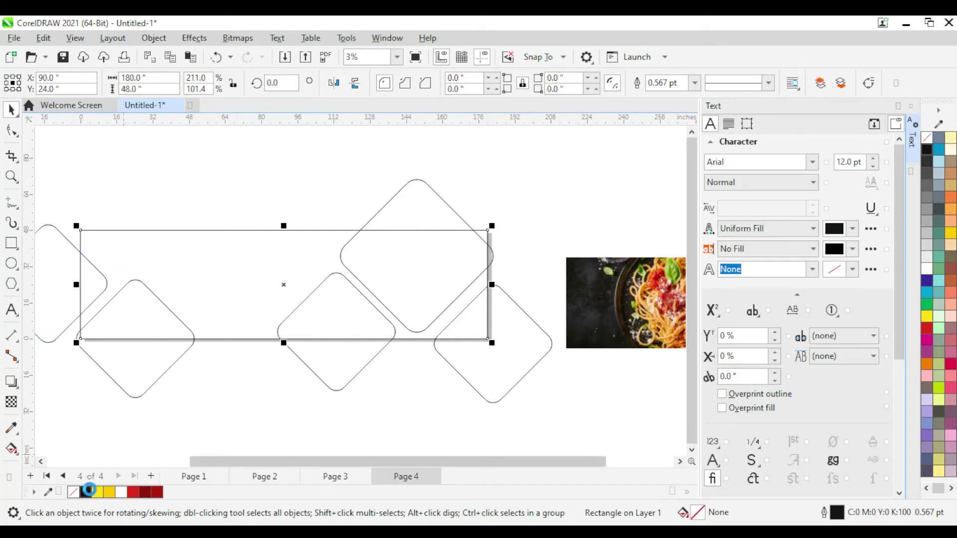
Step: Fill the banner black and the diamonds yellow, and place the pasta photo in the top diamond
left_click(89, 491)
left_click(409, 190)
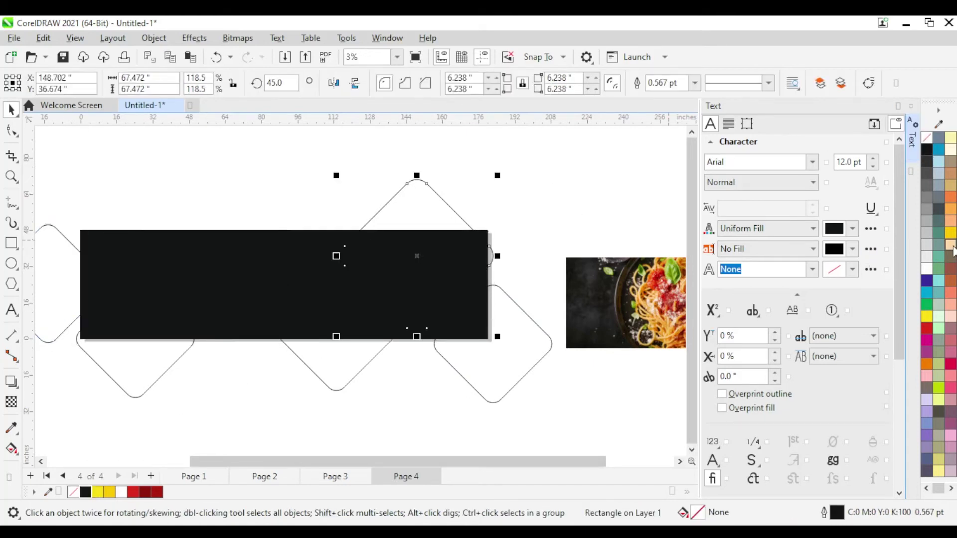
left_click(949, 238)
left_click(509, 355, "shift")
left_click(110, 353, "shift")
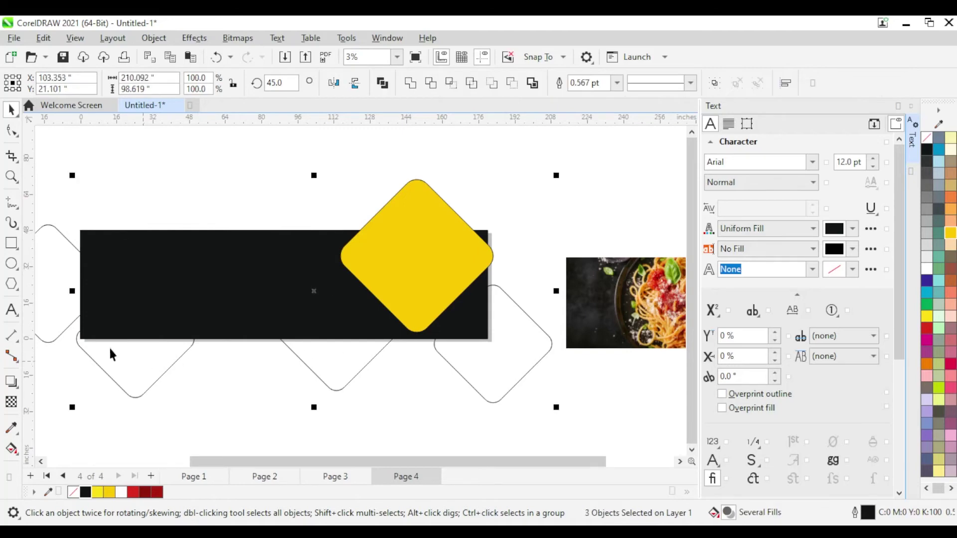
left_click(949, 232)
left_click(619, 320)
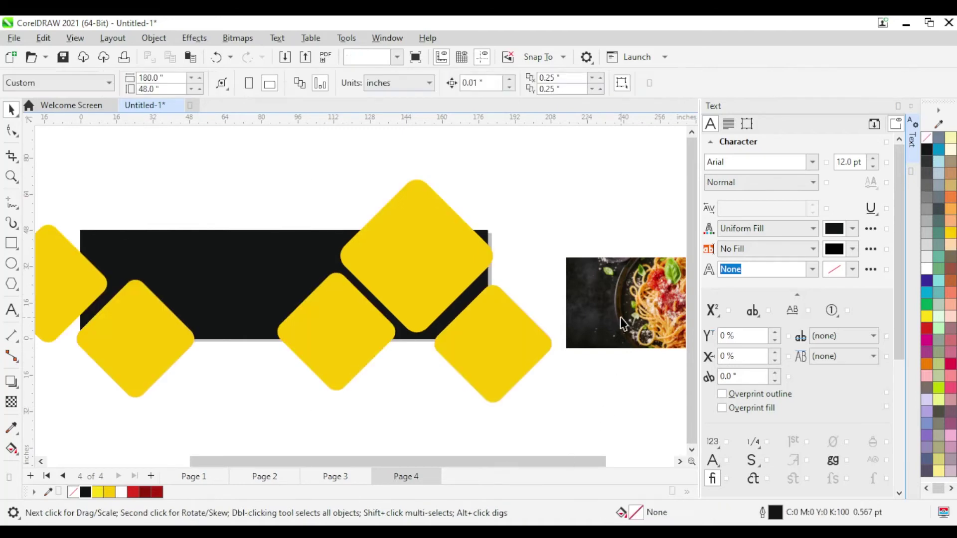
left_click_drag(665, 304, 456, 257)
Step: Enlarge and reposition the pasta photo so it fills the top-right diamond
left_click(437, 278, "ctrl")
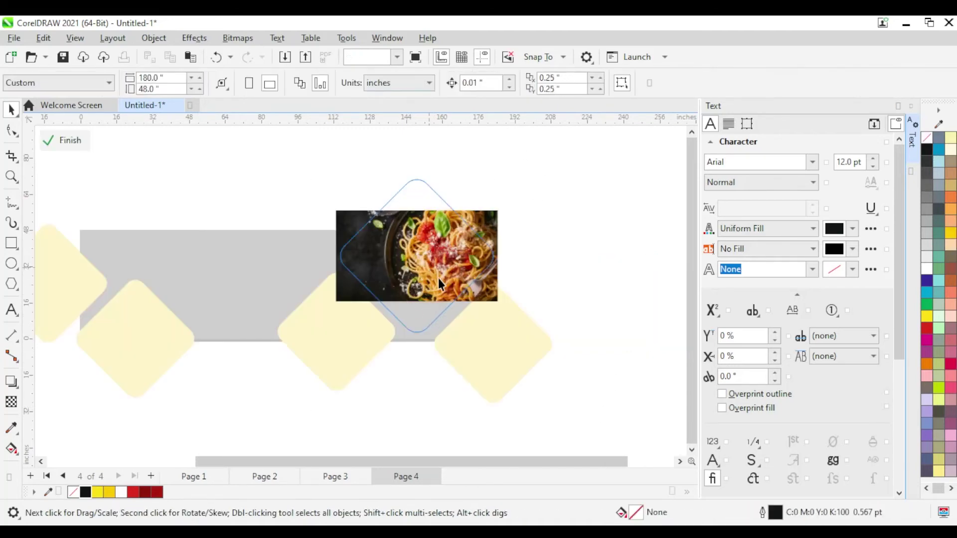
left_click(448, 267)
left_click_drag(332, 323, 272, 341)
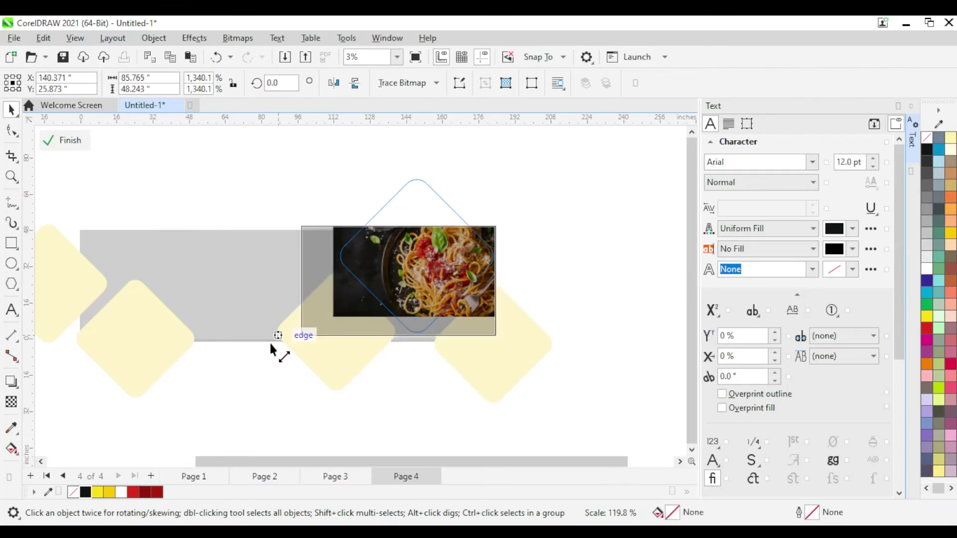
scroll(542, 312, "up", 1)
left_click_drag(428, 285, 435, 282)
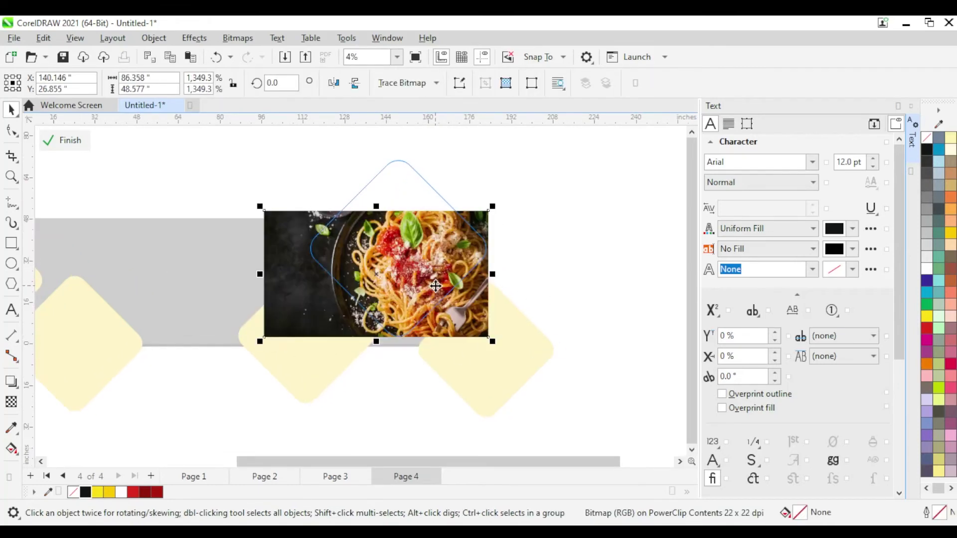
left_click(493, 156)
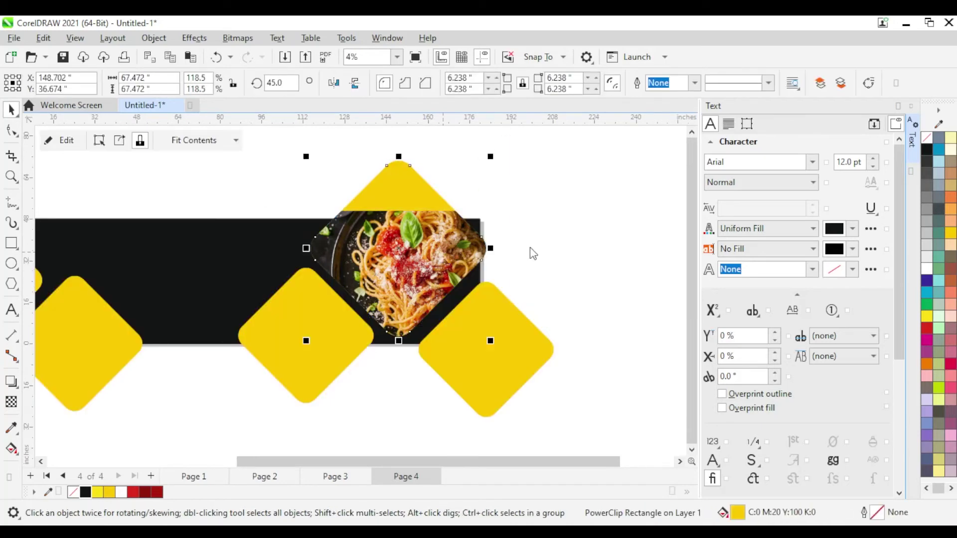
Step: Empty the duplicate diamond's photo, leaving a plain yellow diamond
left_click(522, 224)
left_click(437, 249)
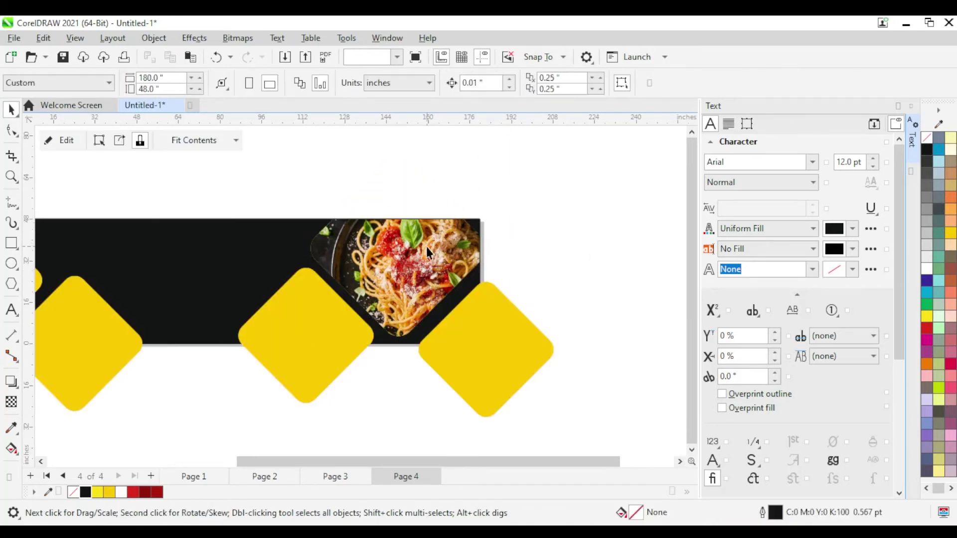
left_click(428, 269, "ctrl")
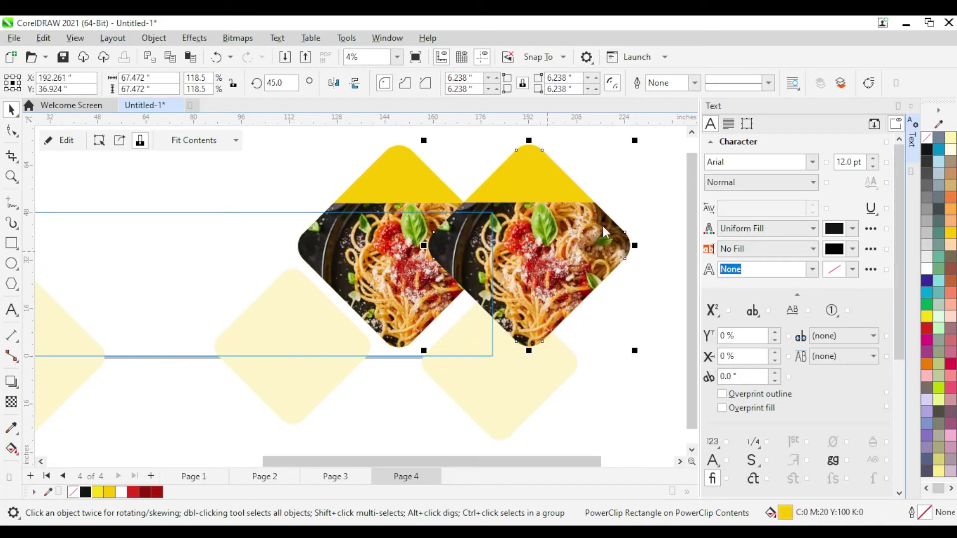
left_click(548, 234, "ctrl")
key("Delete")
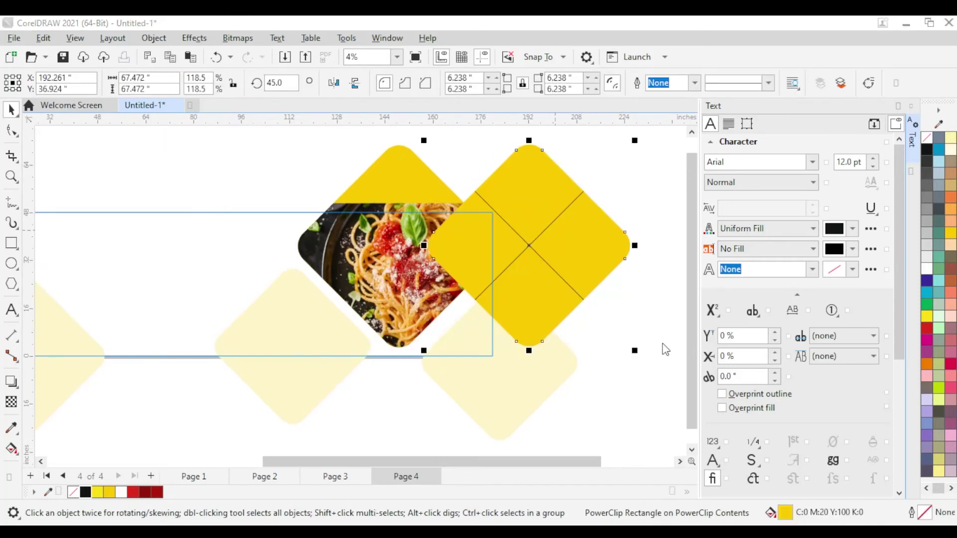
left_click(484, 270)
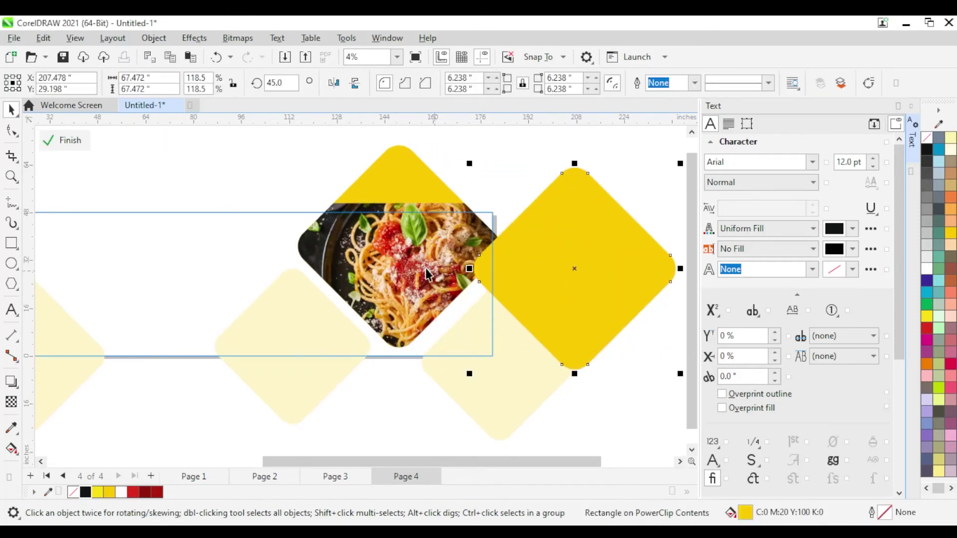
key("Delete")
Step: Align the plain yellow diamond with the pasta diamond and send it behind the photo
left_click(453, 273)
scroll(344, 326, "up", 2)
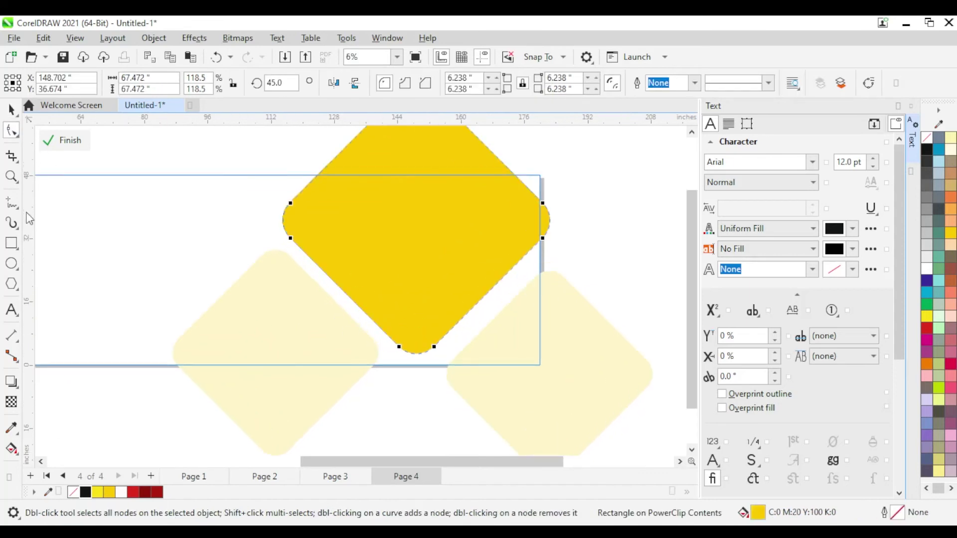
scroll(419, 323, "up", 1)
left_click_drag(428, 277, 425, 280)
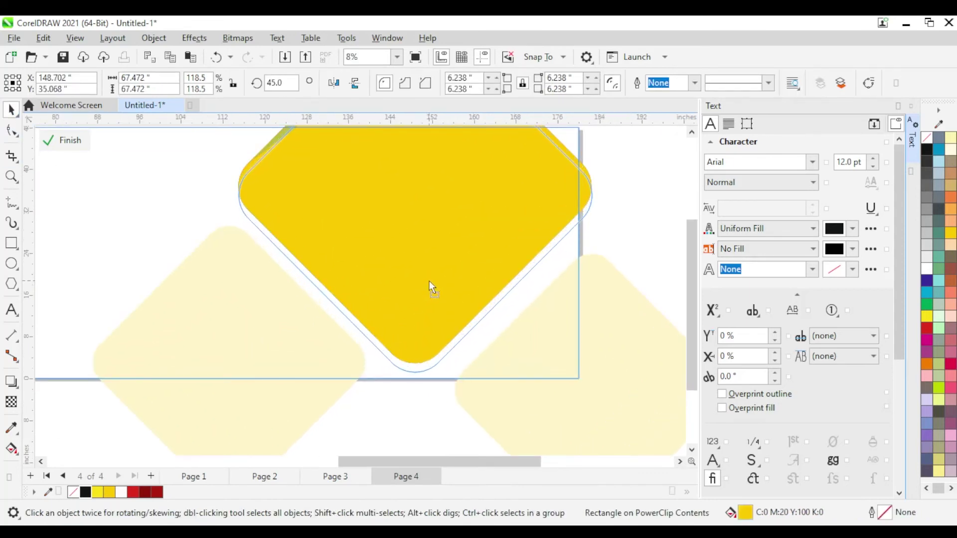
left_click_drag(426, 283, 423, 284)
key("Delete")
left_click(472, 283)
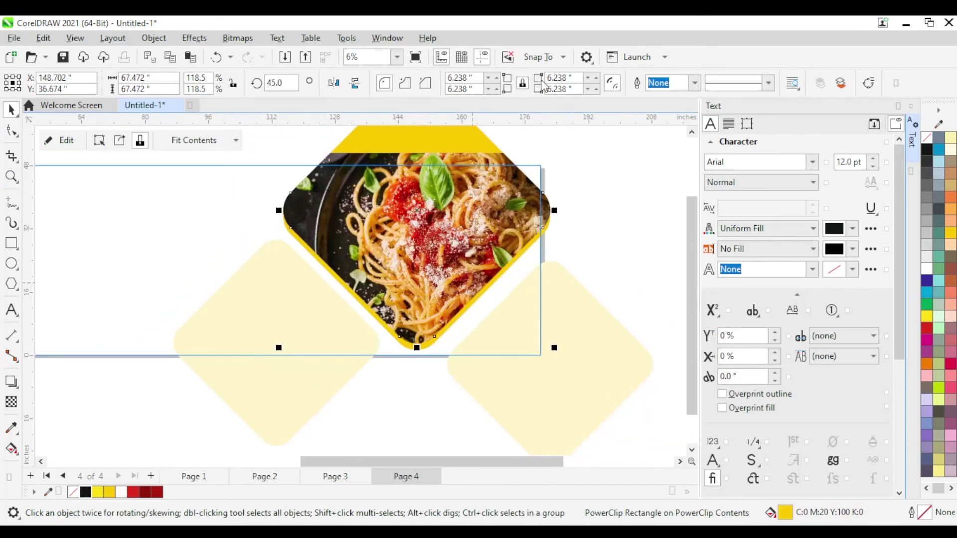
Step: Finish editing the banner's PowerClip contents and clear the selection
scroll(576, 232, "down", 1)
left_click(578, 239)
left_click(621, 193)
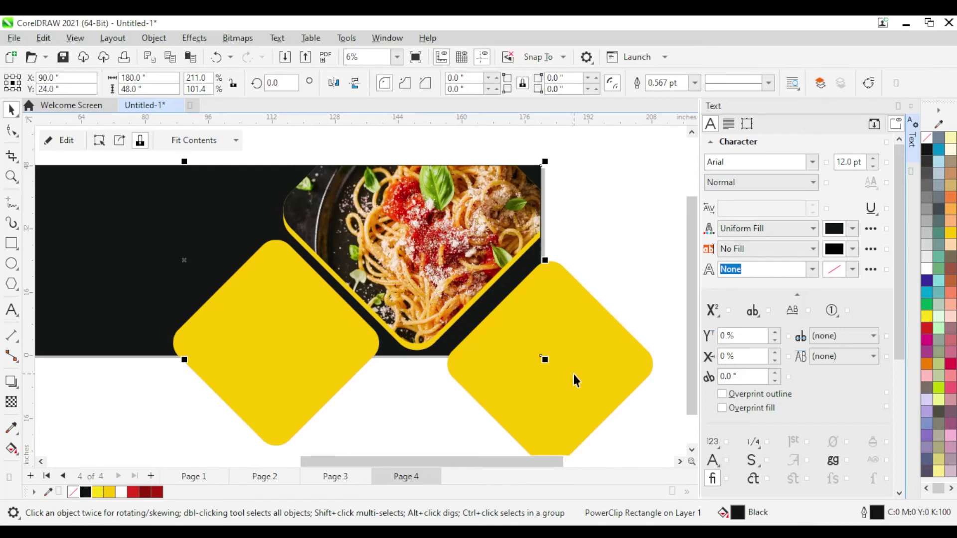
scroll(558, 354, "down", 2)
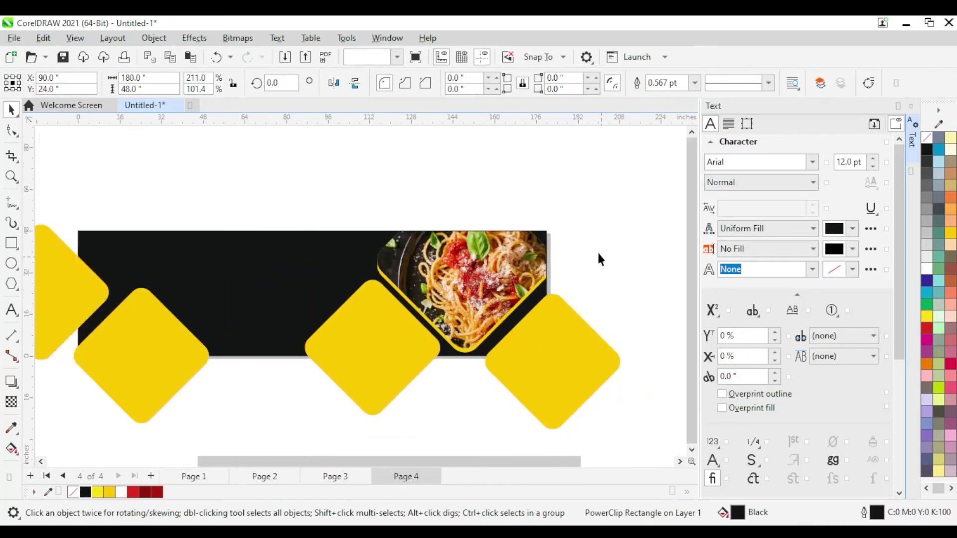
left_click(597, 250)
scroll(571, 349, "down", 1)
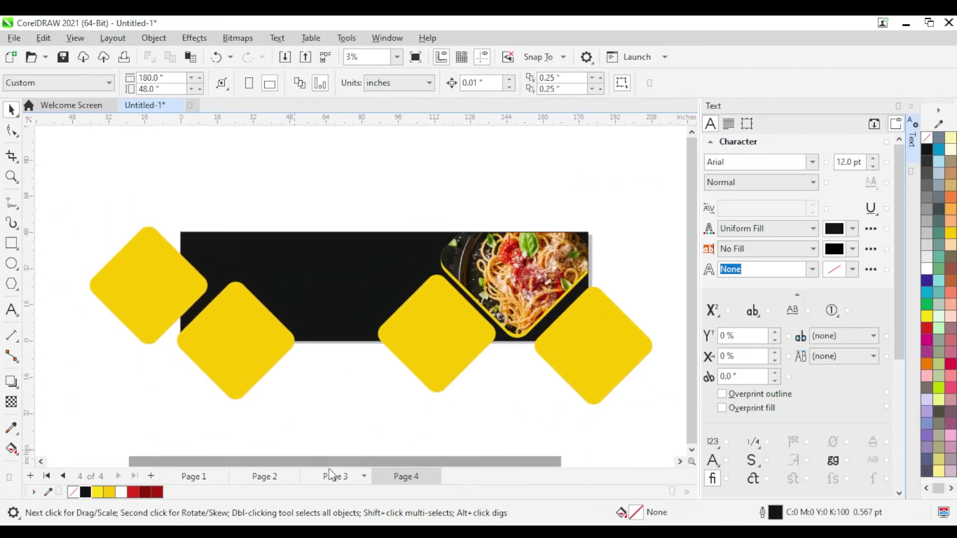
key("Page_Up")
Step: Bring the pizza photo from Page 3 onto Page 4 and shrink it below the banner
left_click(571, 339)
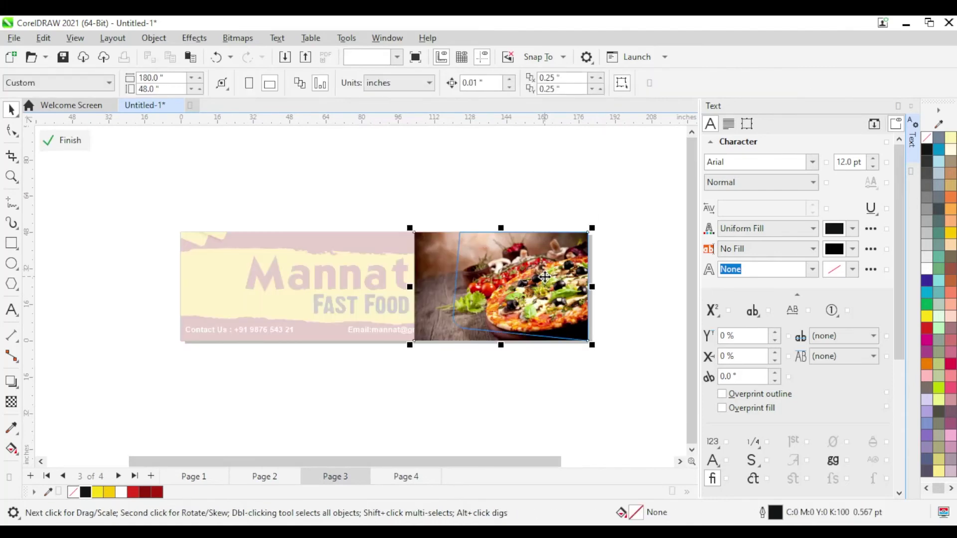
key("Page_Down")
key("ctrl+v")
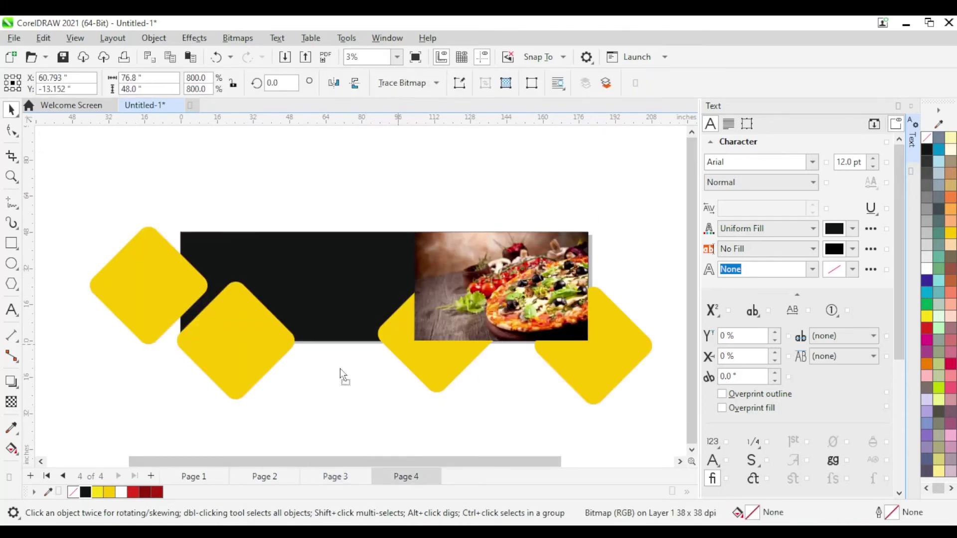
left_click_drag(498, 286, 317, 376)
scroll(426, 380, "up", 2)
left_click_drag(393, 288, 327, 335)
scroll(326, 335, "down", 1)
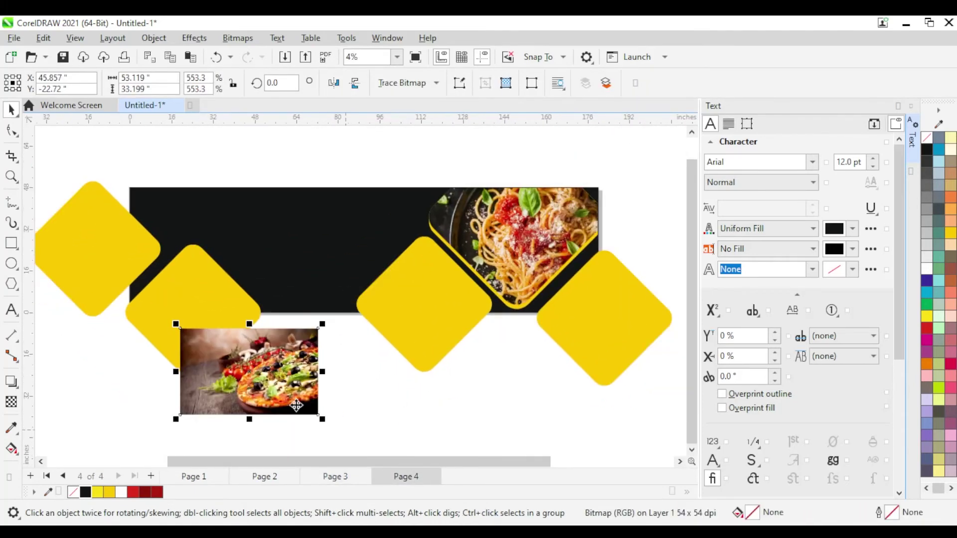
Step: Place the pizza photo inside the middle diamond
left_click_drag(287, 387, 461, 292)
scroll(468, 304, "up", 2)
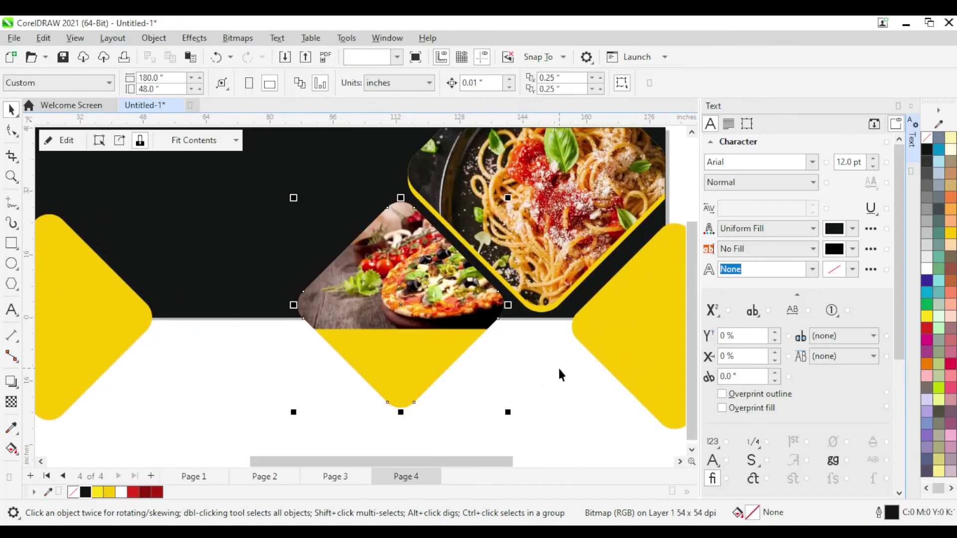
scroll(453, 294, "up", 2)
scroll(453, 293, "down", 3)
scroll(424, 311, "up", 1)
Step: Undo the stray nudge of the middle yellow diamond and drop the spare one under the pizza
left_click(424, 310)
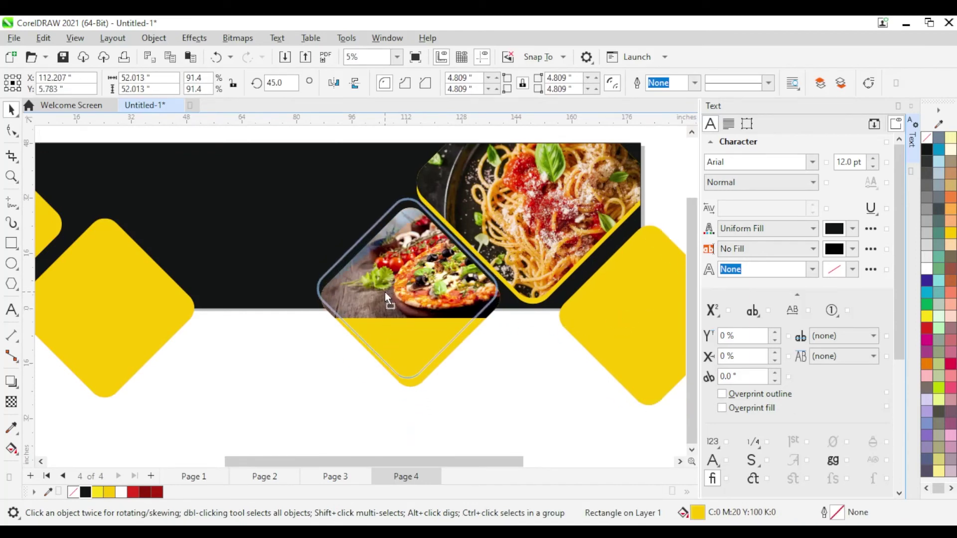
left_click_drag(385, 292, 387, 294)
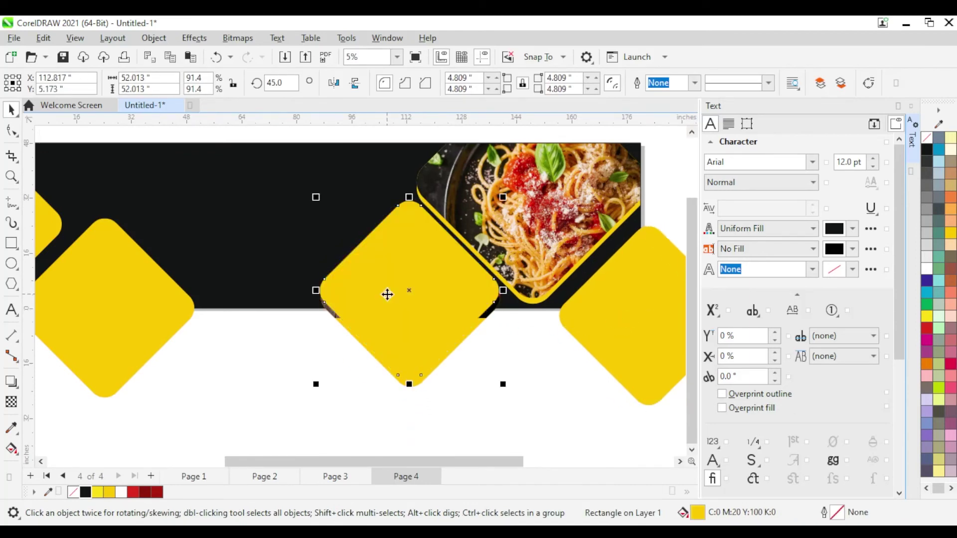
key("ctrl+z")
left_click(277, 301)
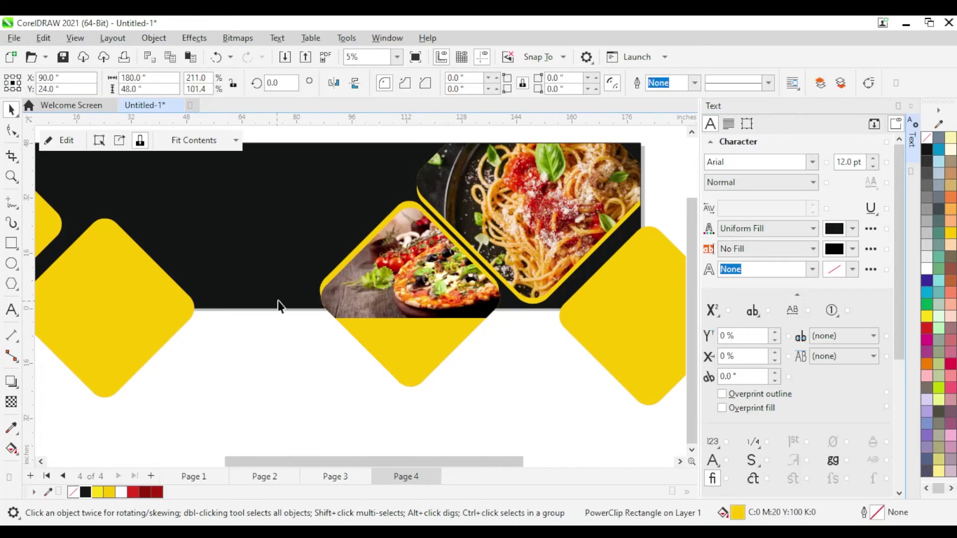
left_click(431, 292)
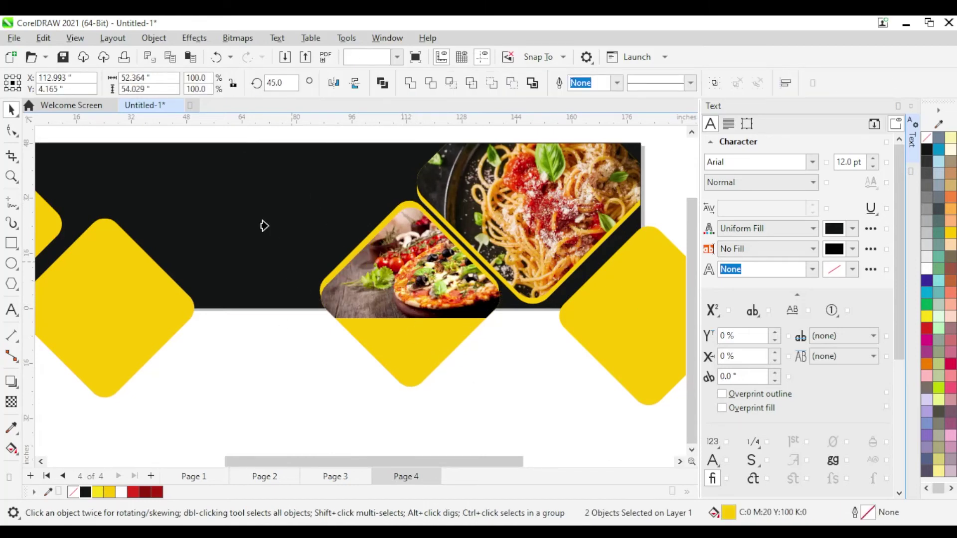
key("ctrl+z")
Step: Delete the right-hand yellow diamond and clear the selection
scroll(469, 336, "down", 1)
left_click(604, 306)
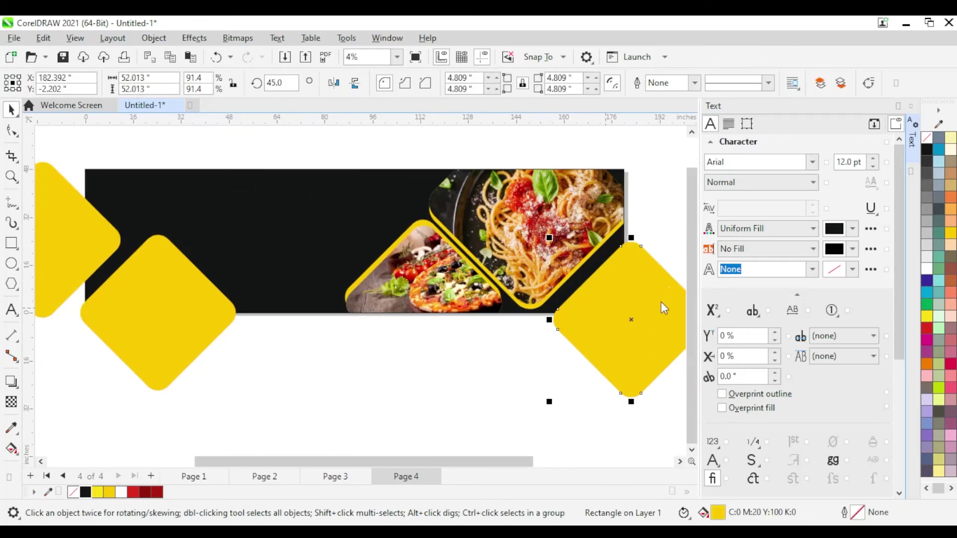
key("Delete")
left_click(352, 279)
left_click(524, 325)
scroll(524, 325, "down", 1)
scroll(172, 288, "up", 2)
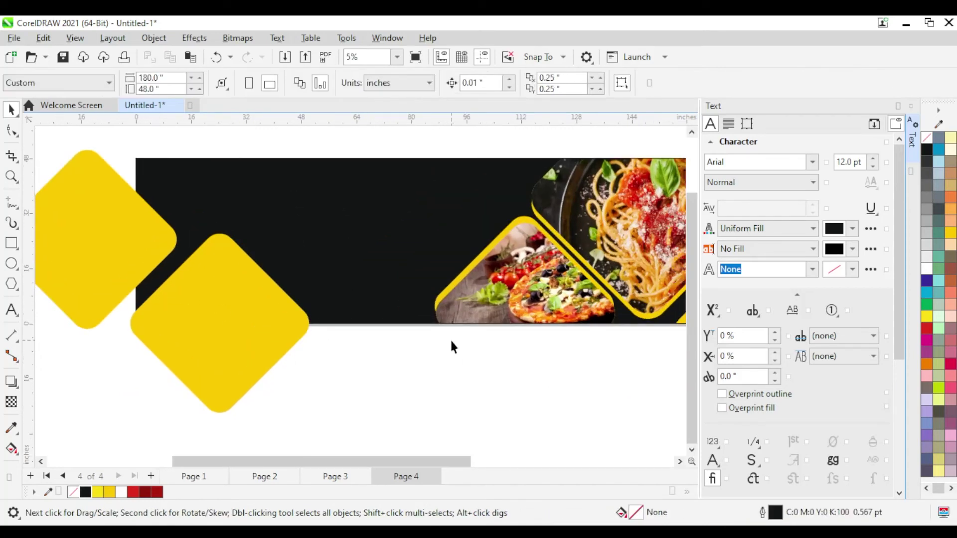
scroll(543, 241, "up", 1)
Step: Inside the banner PowerClip, scale up the yellow frame behind the pasta photo
double_click(517, 208)
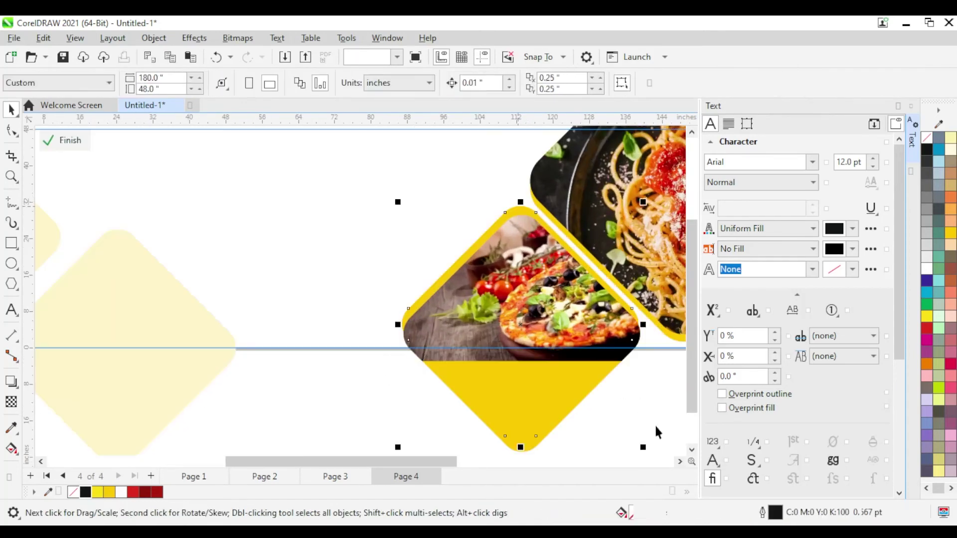
scroll(654, 423, "down", 1)
key("Tab")
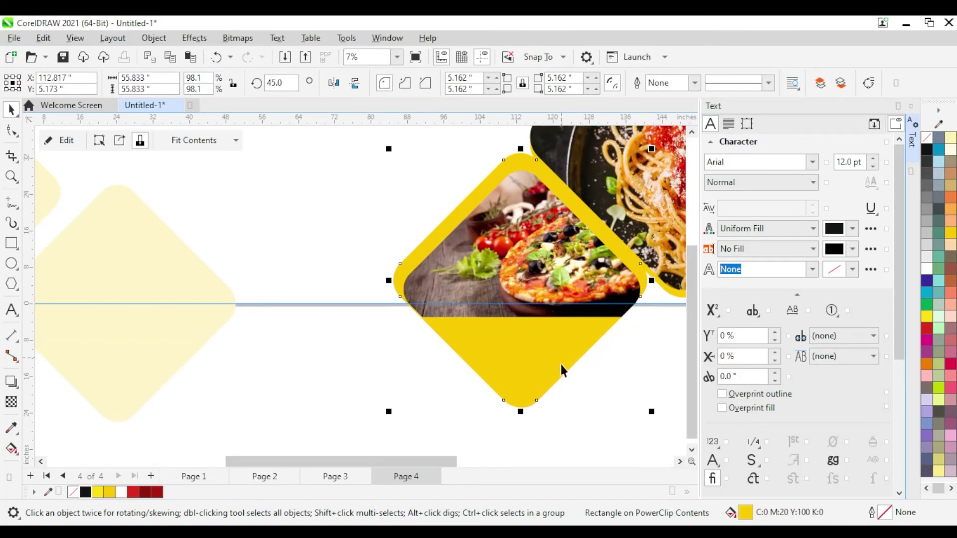
double_click(548, 199)
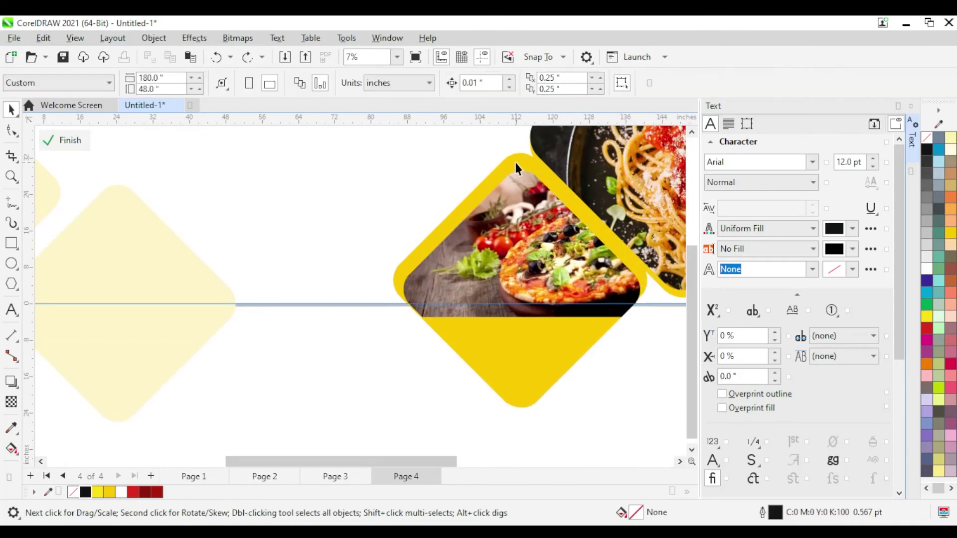
left_click(517, 167)
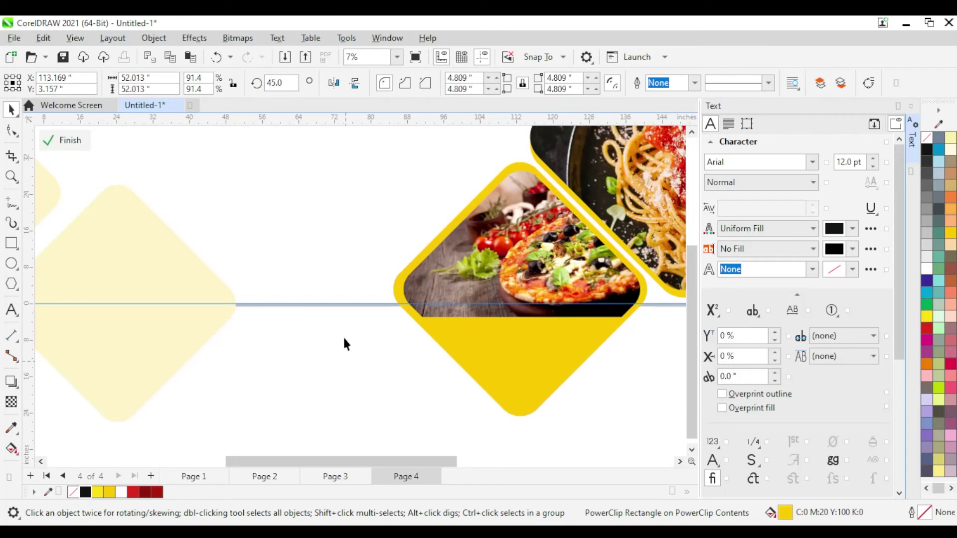
left_click(456, 315)
scroll(472, 214, "down", 1)
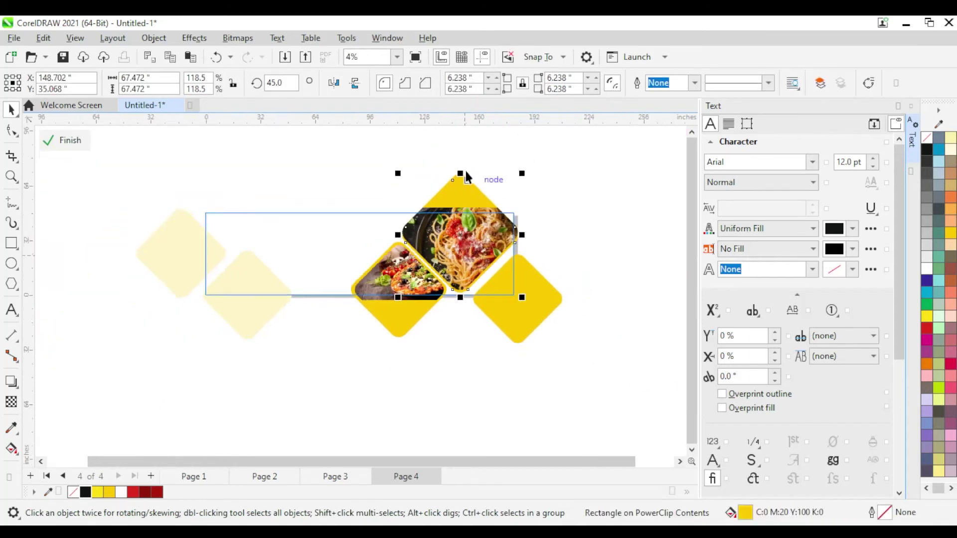
scroll(465, 216, "up", 2)
left_click_drag(465, 217, 466, 210)
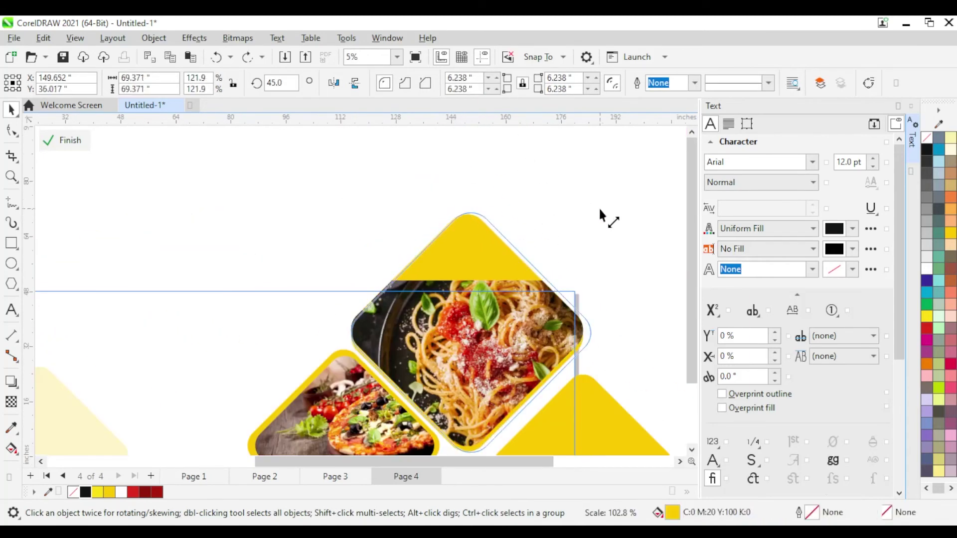
left_click_drag(560, 214, 592, 210)
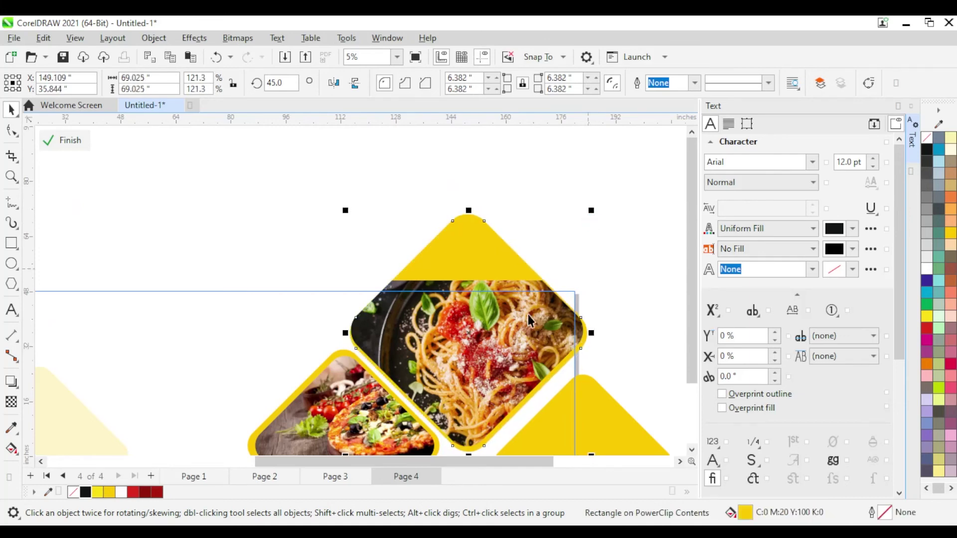
left_click(403, 223)
Step: Finish the PowerClip edit and clip the upper-left yellow diamond into the banner's left edge
scroll(402, 224, "down", 2)
scroll(539, 313, "up", 1)
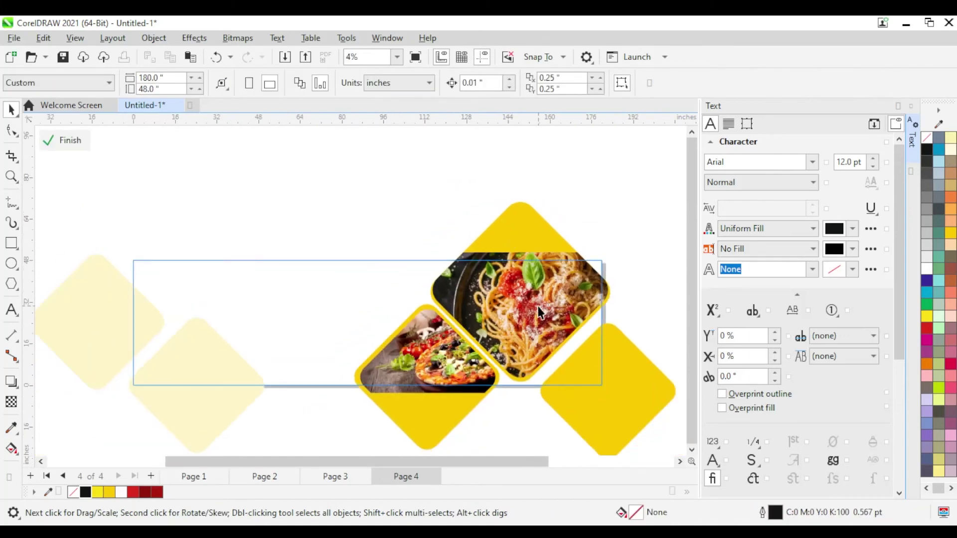
left_click(538, 313)
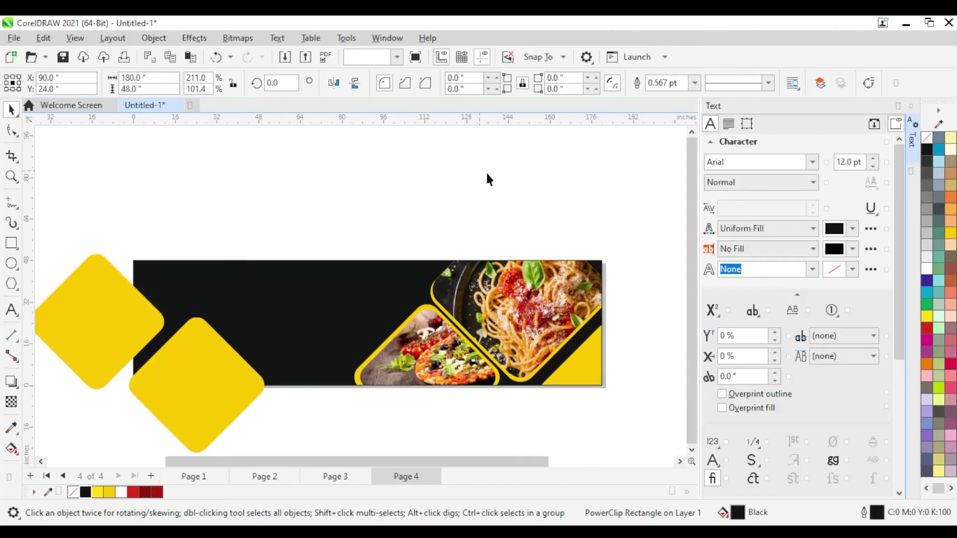
left_click(486, 171)
scroll(229, 343, "up", 1)
left_click_drag(207, 268, 368, 219)
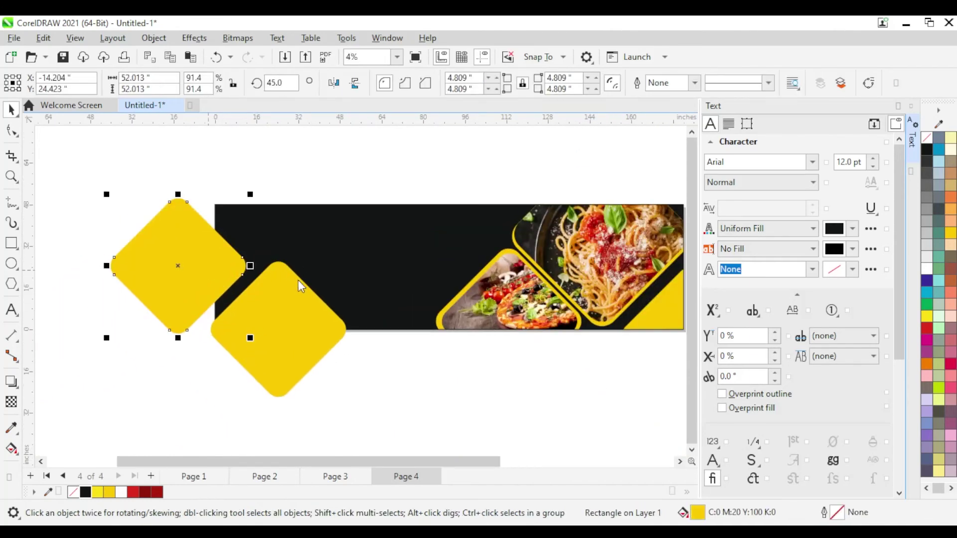
left_click(299, 358)
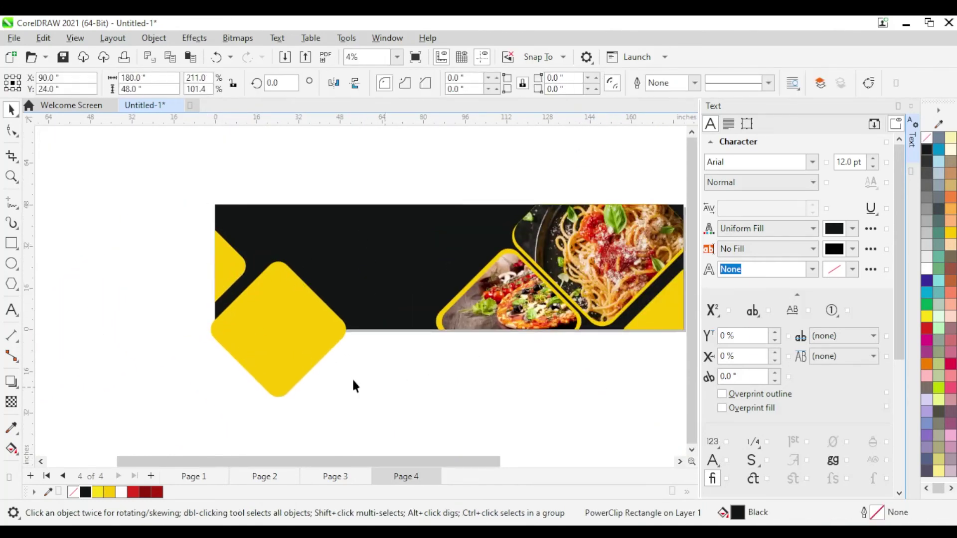
left_click(199, 475)
Step: Bring the food-bowls photo from Page 1 into the lower-left yellow diamond on Page 4
left_click(265, 280)
double_click(576, 246)
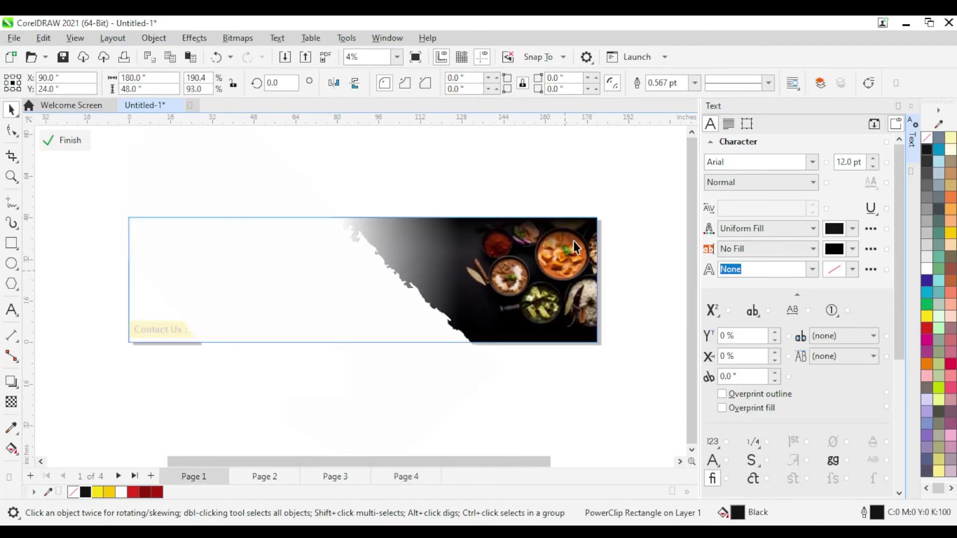
left_click(64, 140)
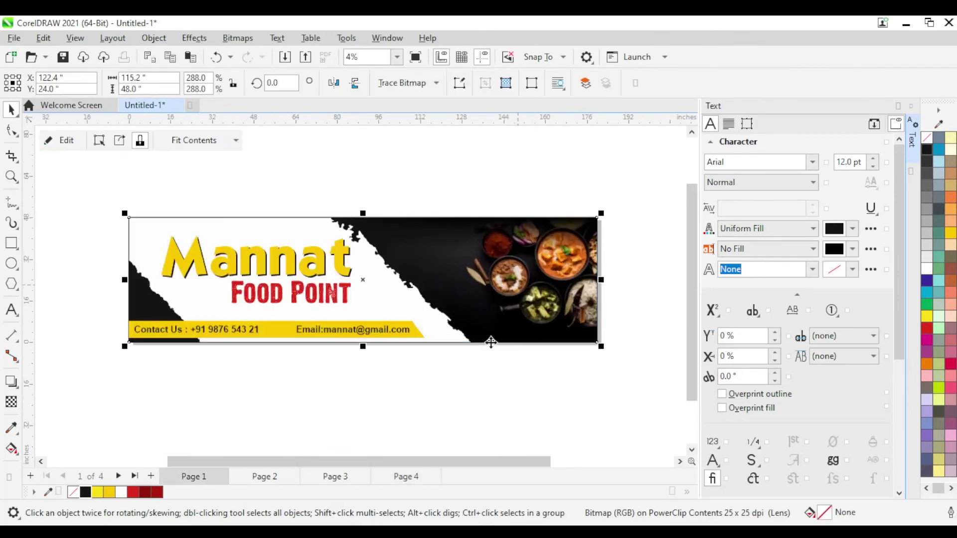
left_click(406, 476)
mouse_move(538, 289)
left_mouse_down()
mouse_move(214, 357)
mouse_move(223, 353)
left_mouse_up()
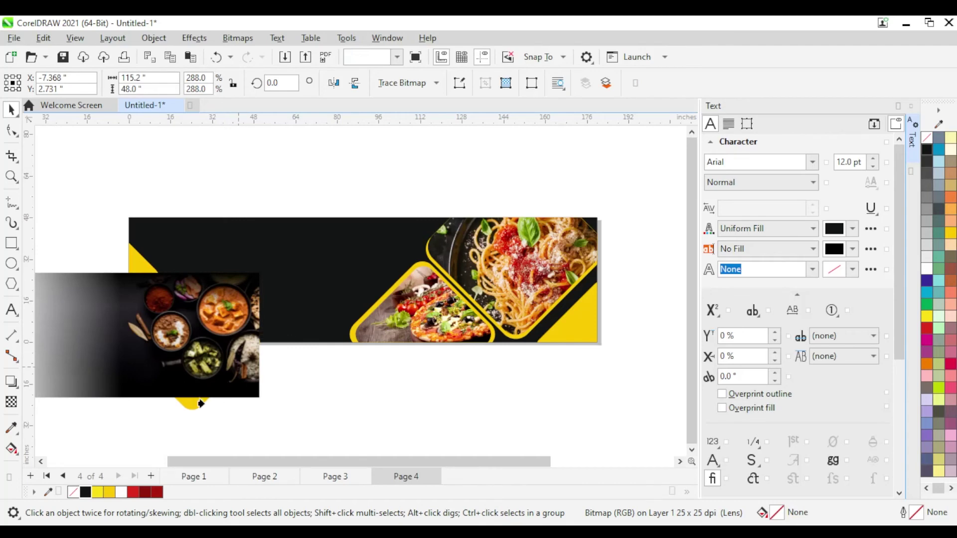
left_click_drag(200, 404, 201, 404)
Step: Copy a yellow diamond to the left to frame the food-bowls photo, undoing a stray pizza move
left_click(321, 406)
left_click(219, 340)
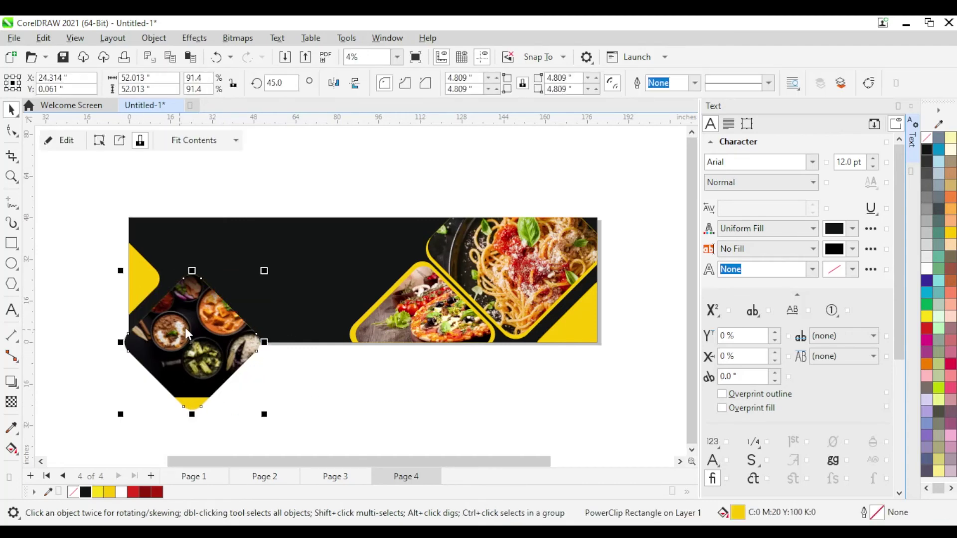
left_click(332, 227)
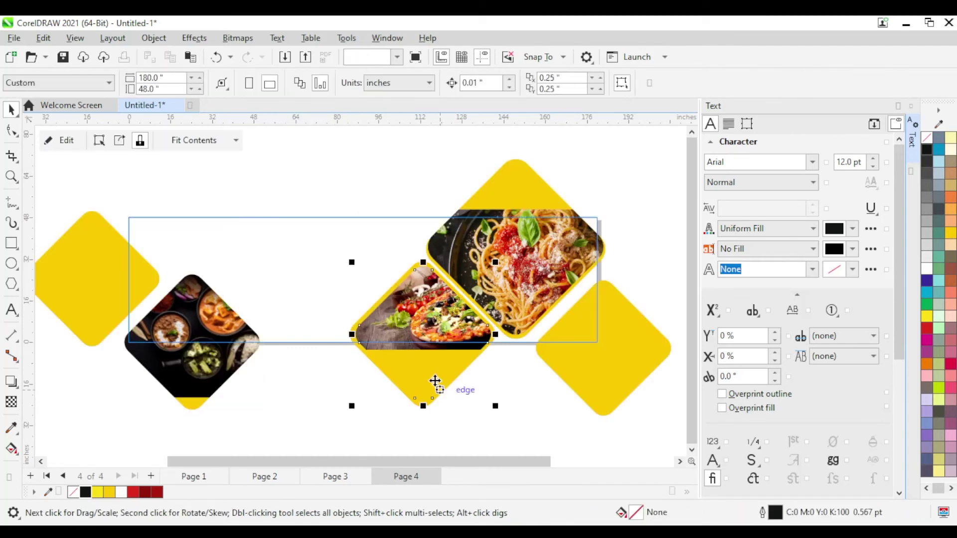
left_click_drag(433, 385, 338, 386)
key("ctrl+z")
left_click(650, 360)
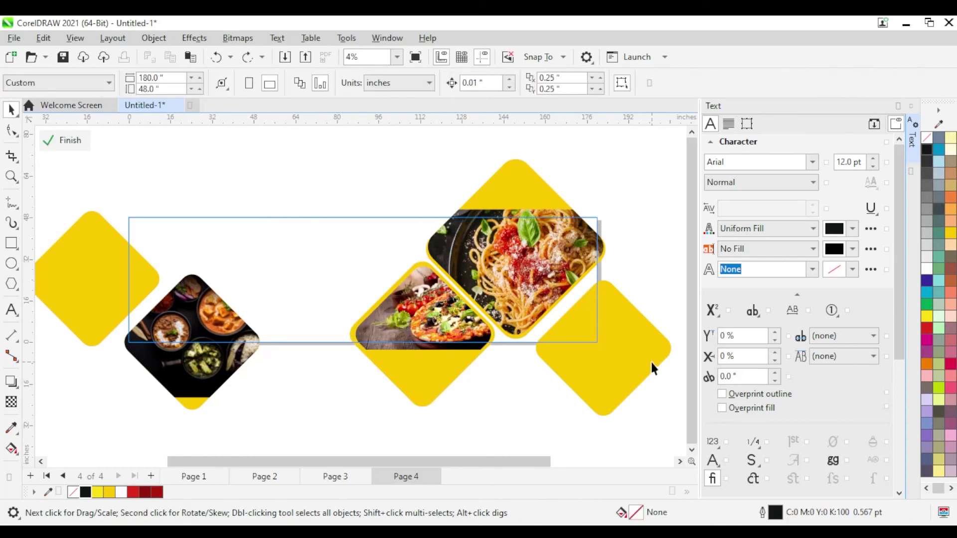
scroll(348, 313, "up", 1)
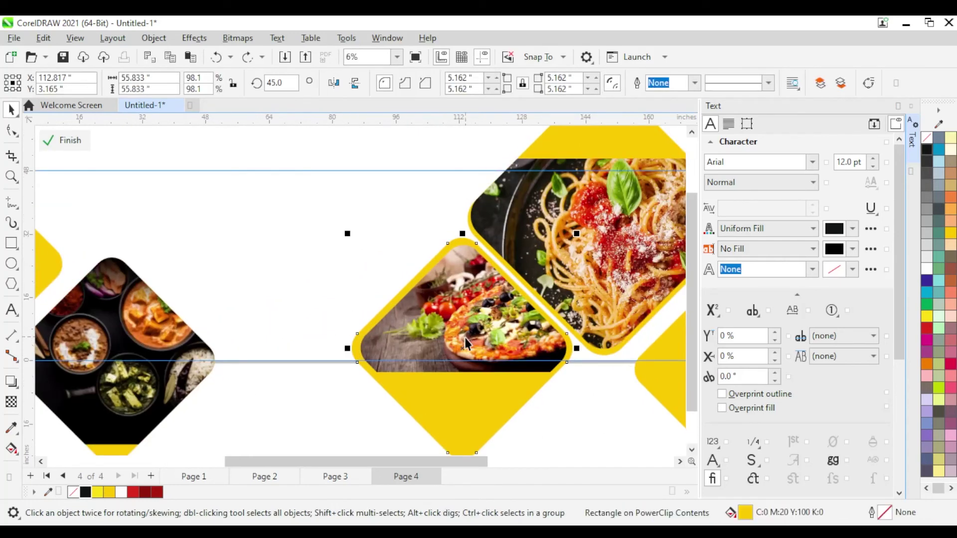
left_click_drag(461, 348, 277, 349)
left_click_drag(112, 334, 250, 395)
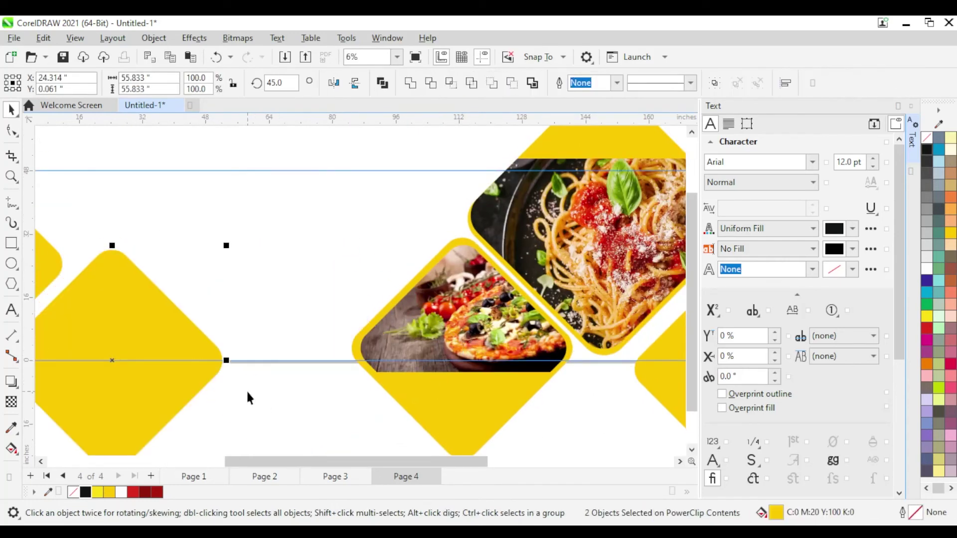
Step: Revert the accidental stretch of the food-bowls diamond and finish editing the banner contents
scroll(350, 305, "down", 2)
left_click(204, 330)
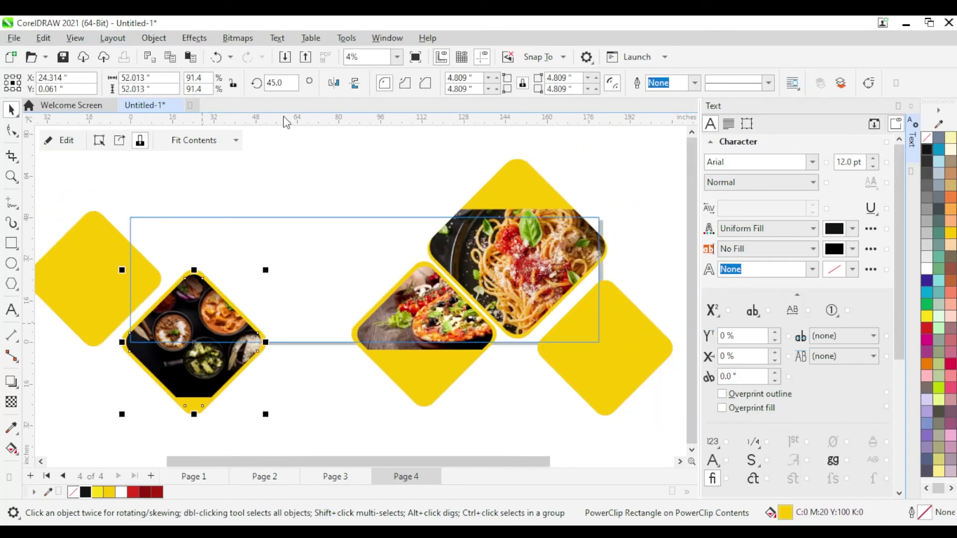
key("ctrl+z")
key("ctrl+shift+z")
key("ctrl+shift+z")
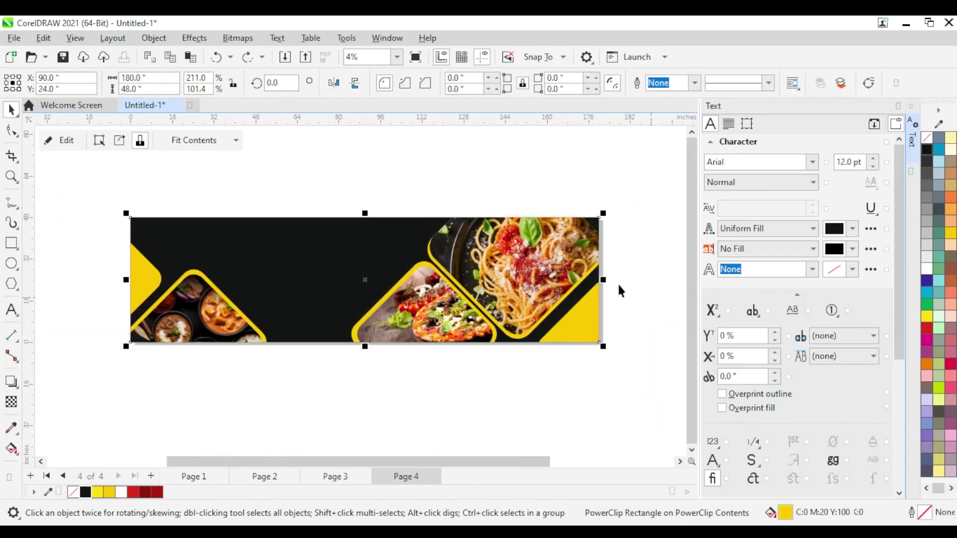
left_click(356, 173)
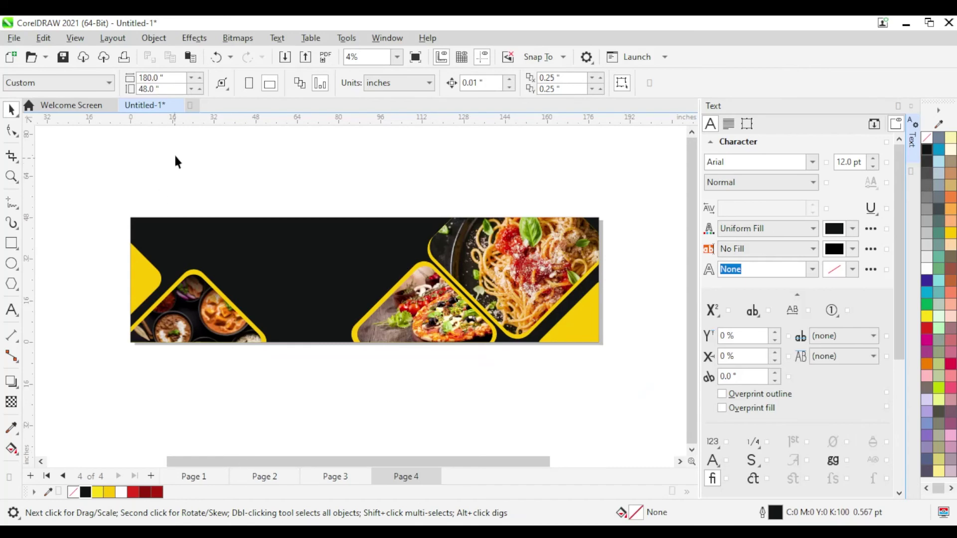
Step: Paste the Mannat and FAST FOOD titles from Page 3 into the Page 4 banner and size them
left_click(335, 476)
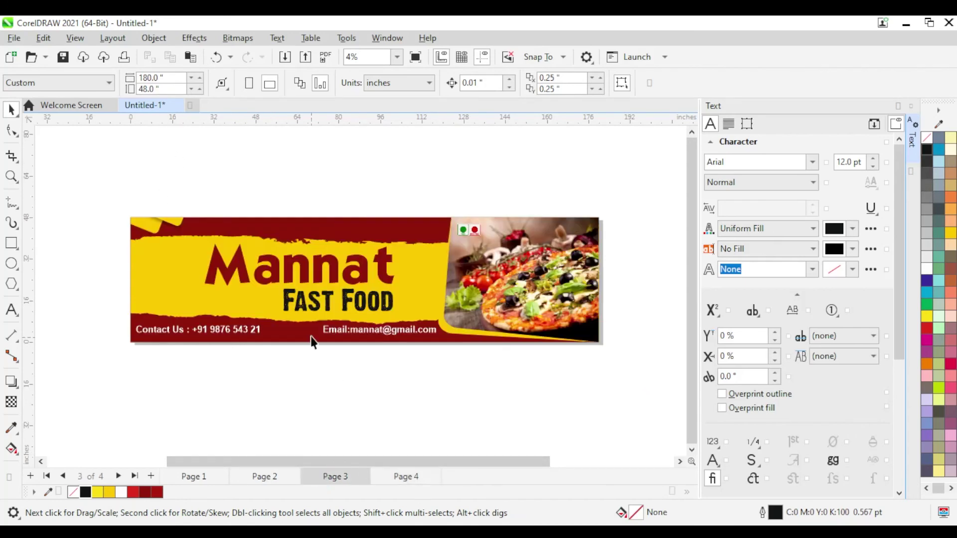
left_click(298, 269)
left_click(398, 476)
key("ctrl+v")
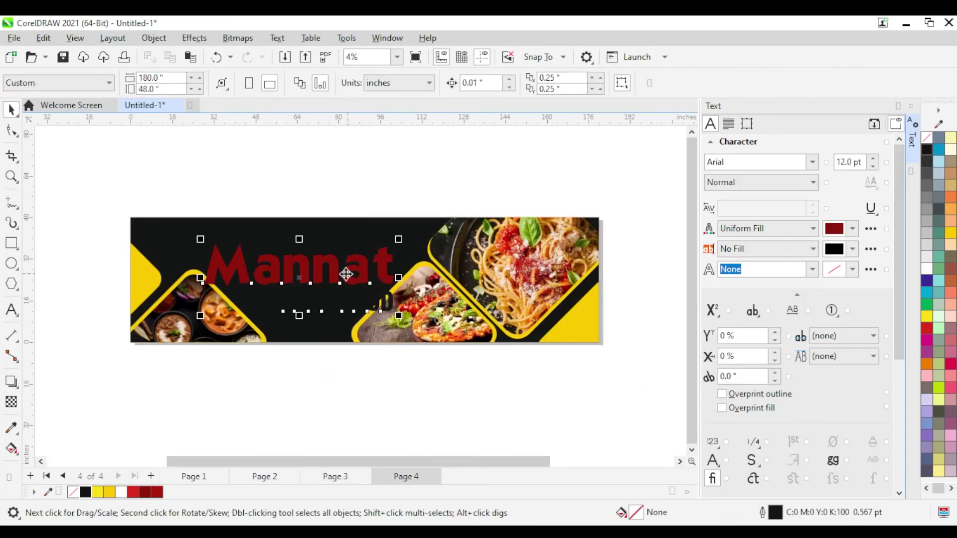
left_click_drag(331, 284, 331, 252)
left_click_drag(391, 299, 370, 298)
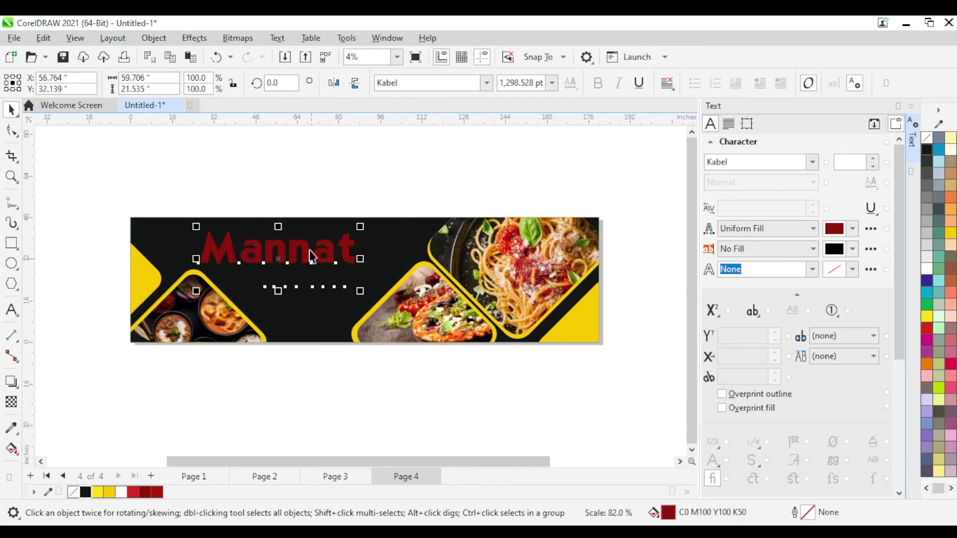
left_click(380, 292)
Step: Fill the Mannat title with yellow
left_click(299, 246)
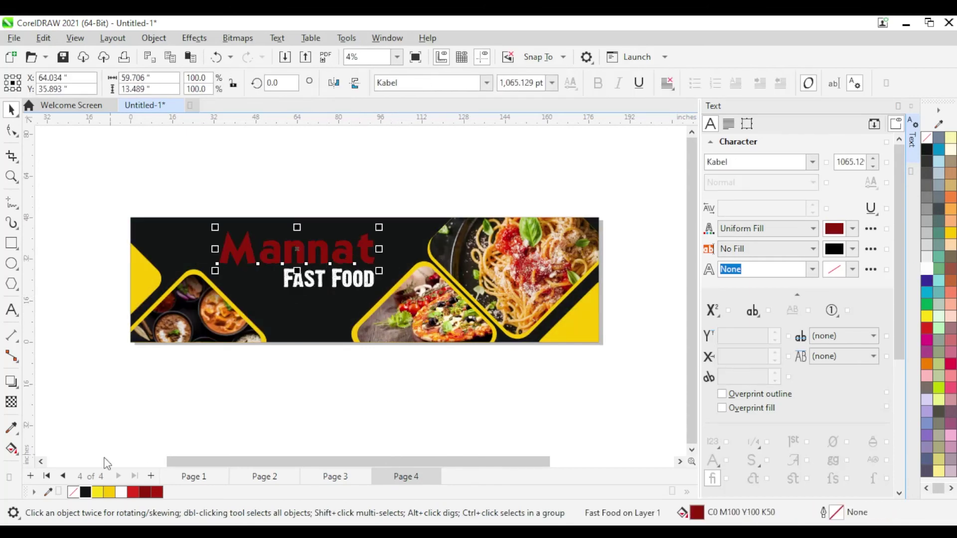
left_click(97, 492)
left_click(364, 381)
scroll(289, 335, "up", 1)
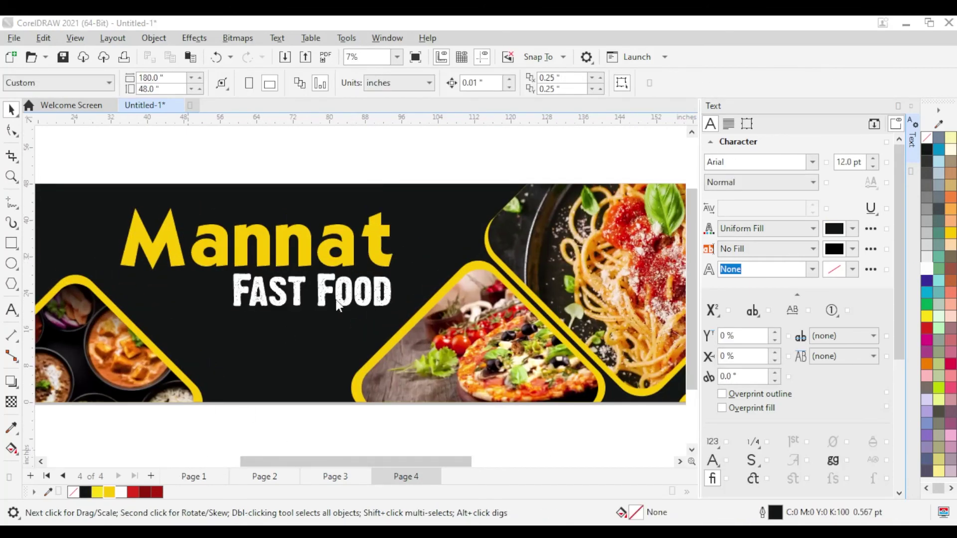
scroll(309, 259, "down", 1)
Step: Lower both titles slightly, then select the contact text on Page 3
left_click(365, 265)
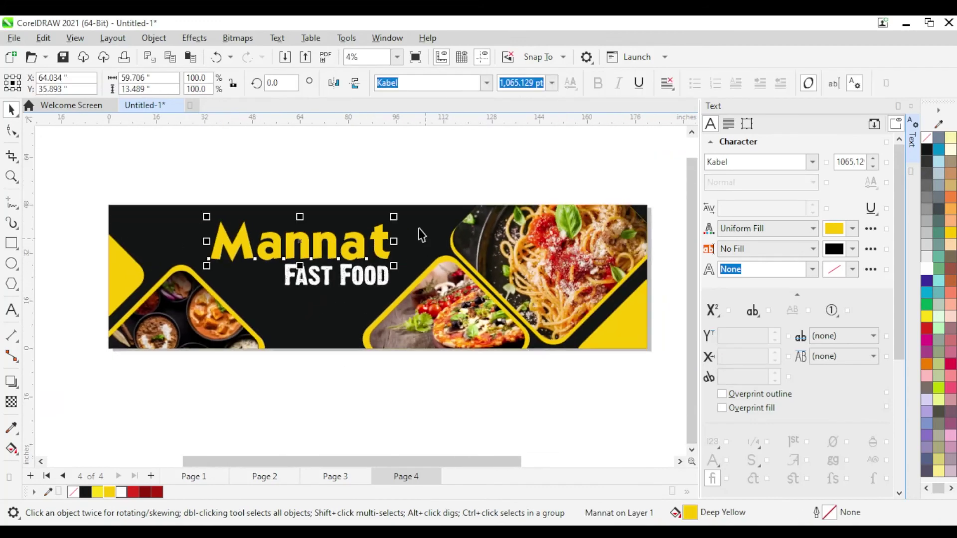
left_click_drag(459, 201, 224, 305)
left_click_drag(319, 250, 317, 259)
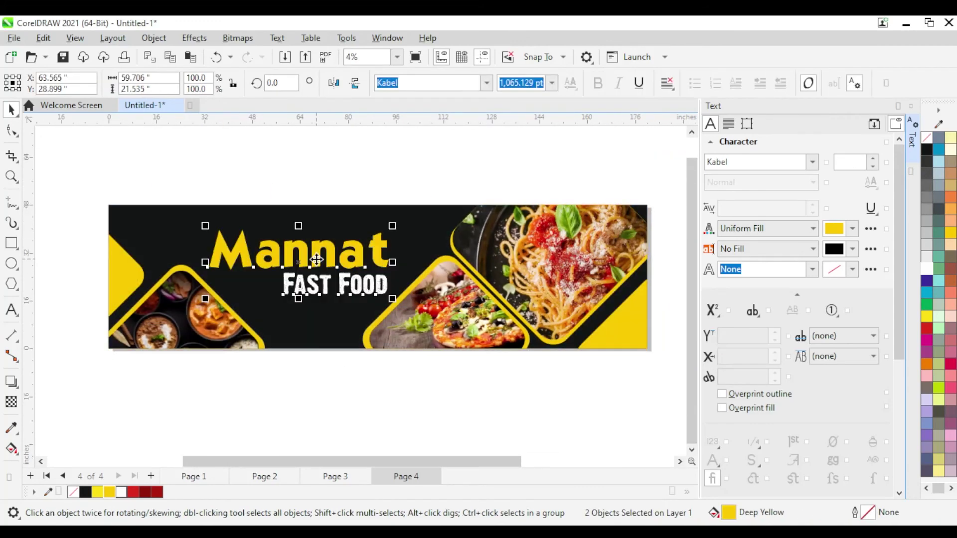
left_click(293, 378)
left_click(334, 476)
left_click(242, 335)
Step: Copy the contact and email texts to the top of the Page 4 banner
left_click(345, 333, "shift")
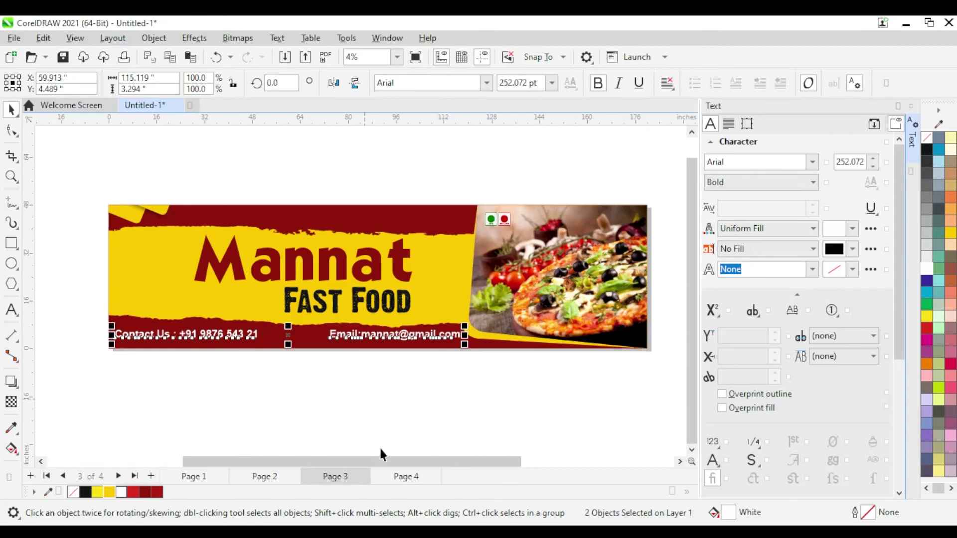
key("ctrl+c")
left_click(405, 477)
key("ctrl+v")
left_click_drag(240, 335, 239, 236)
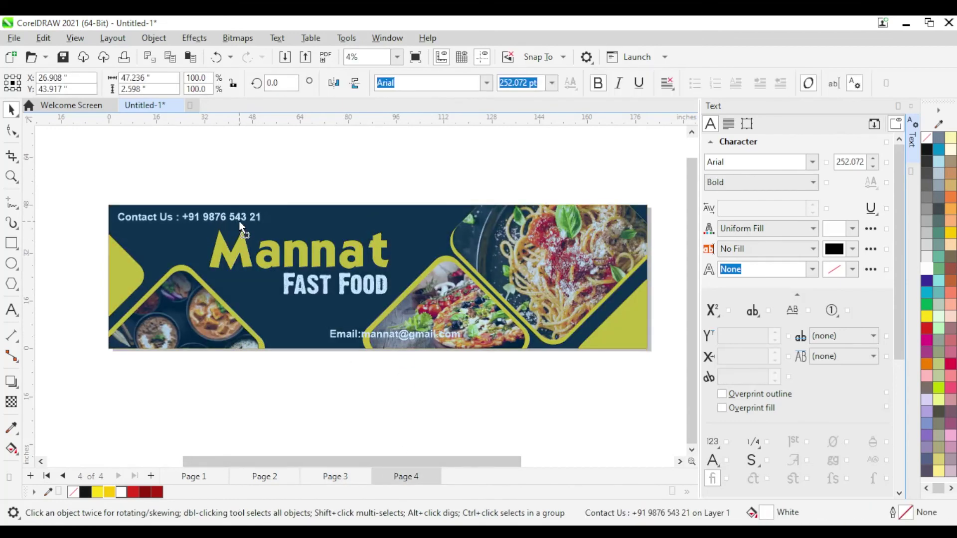
left_click_drag(384, 336, 374, 219)
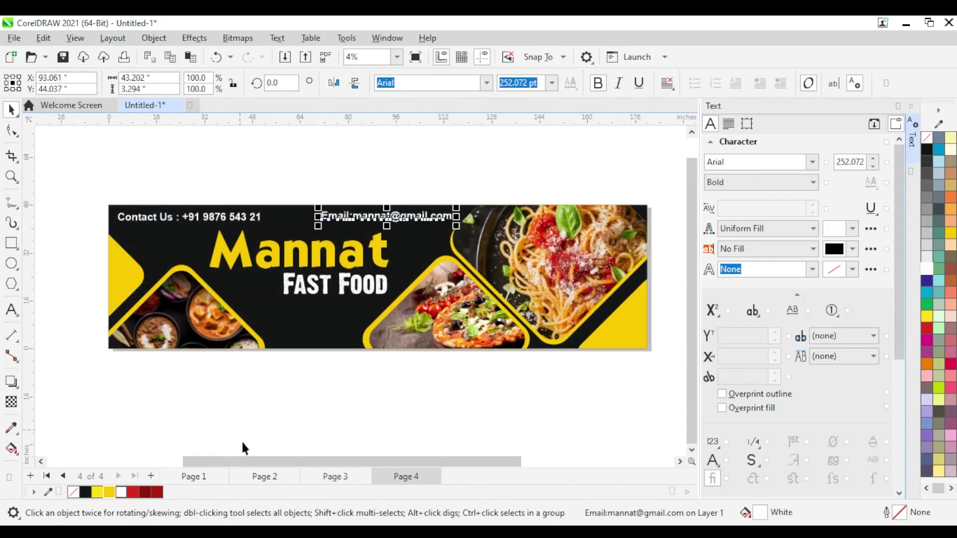
Step: Paste the torn yellow strip from Page 3 along the banner top and PowerClip it inside
left_click(334, 477)
left_click(163, 286)
left_click(398, 477)
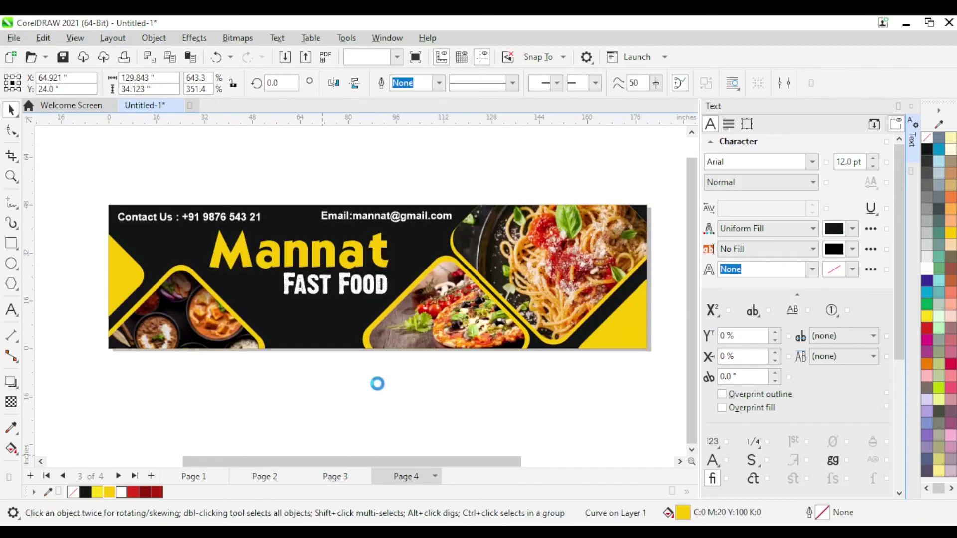
key("ctrl+v")
left_click_drag(347, 296, 348, 202)
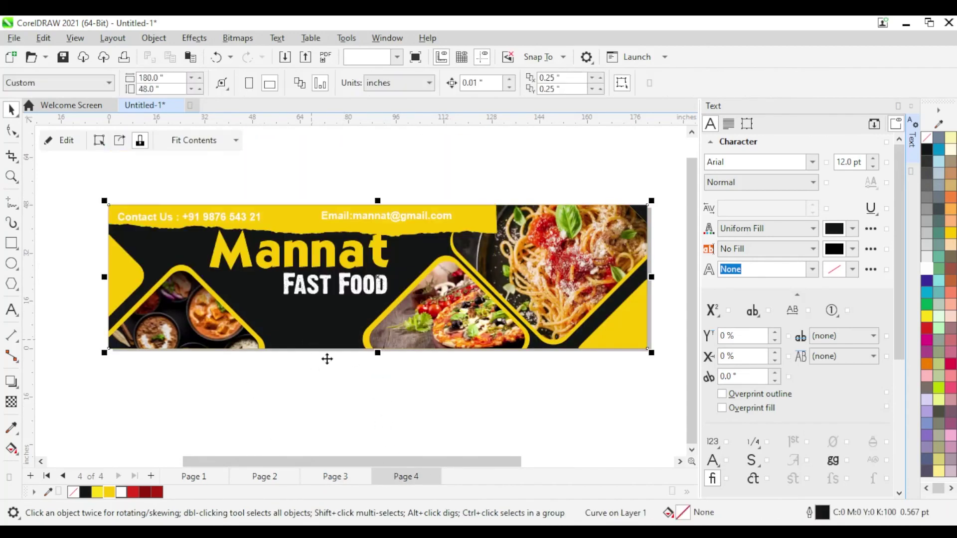
key("shift+F2")
Step: Colour the contact and email lines dark red and move both titles lower
left_click(197, 209)
left_click(355, 213, "shift")
left_click(157, 492)
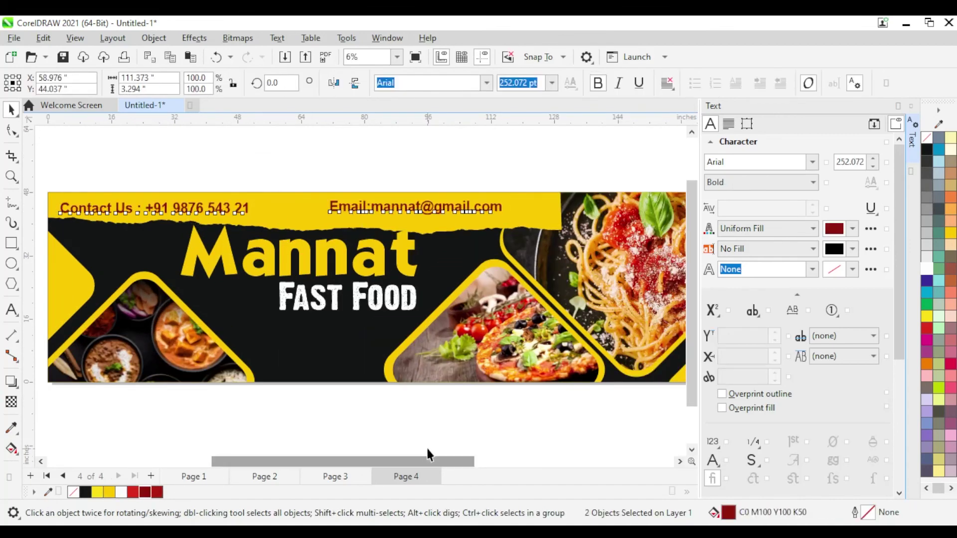
left_click(371, 262)
left_click(379, 298, "shift")
left_click_drag(379, 256, 379, 280)
Step: Select the banner and enter its PowerClip contents, picking a food diamond inside
scroll(408, 325, "down", 2)
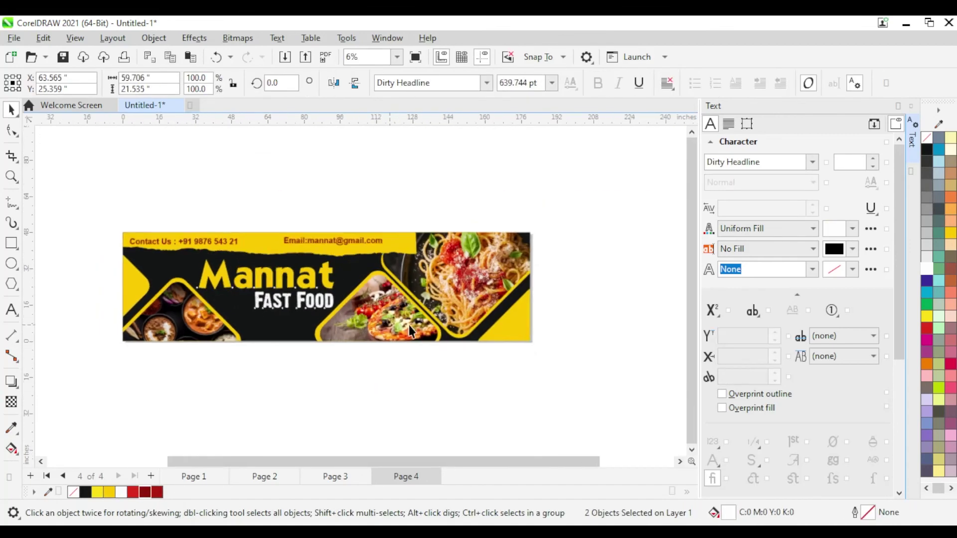
left_click(421, 252)
left_click(403, 247)
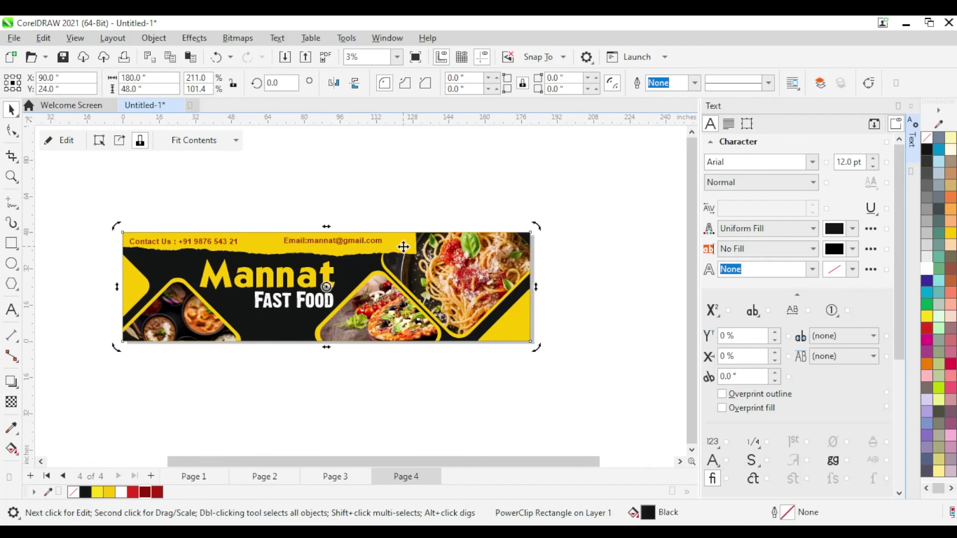
left_click(62, 140)
left_click(434, 253)
left_click(63, 140)
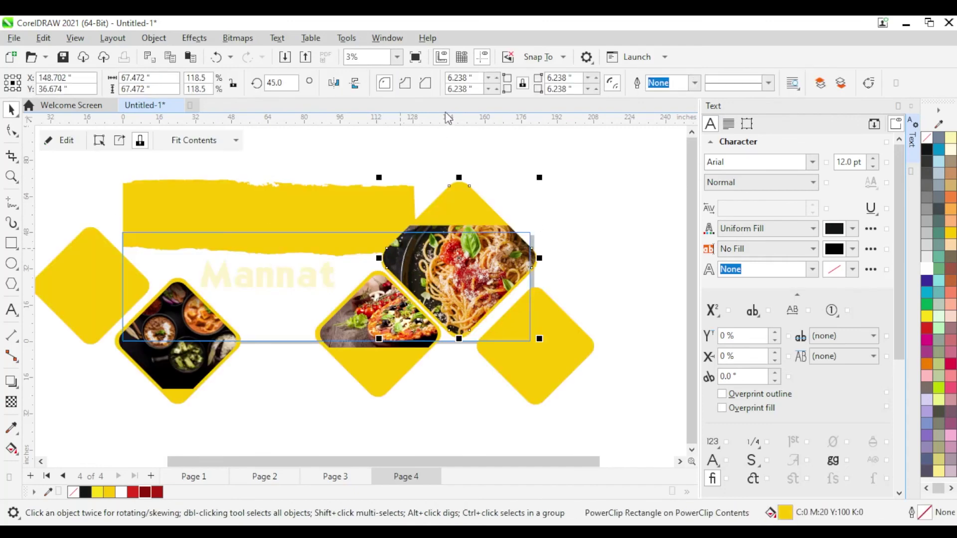
Step: Inside the banner PowerClip, move a torn yellow strip to the bottom edge and stretch it wider
left_click(552, 237)
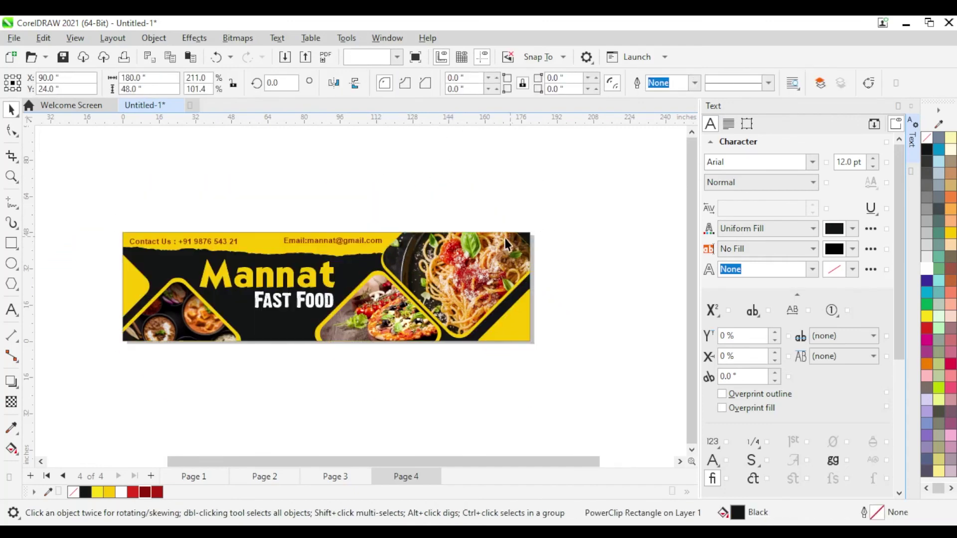
left_click(427, 277)
left_click(62, 140)
left_click_drag(363, 359, 364, 349)
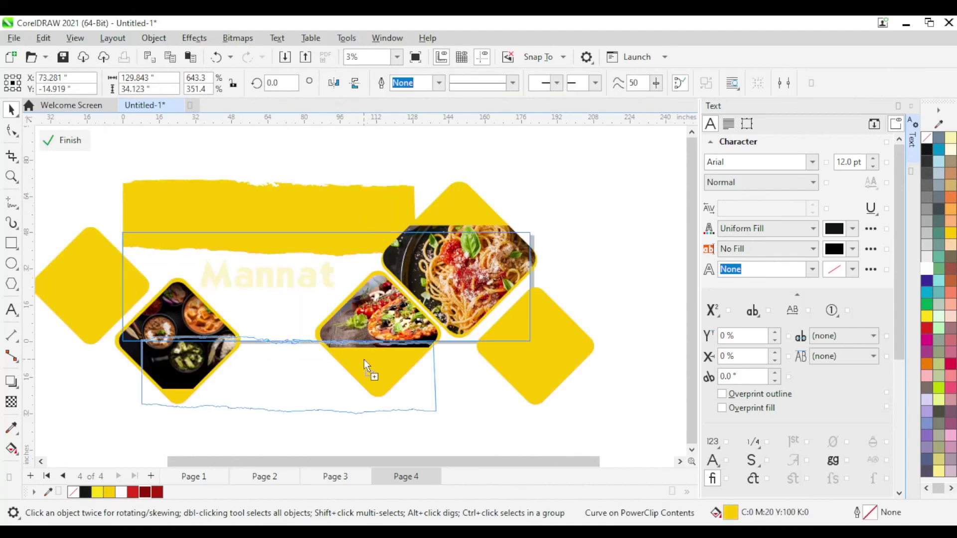
left_click_drag(436, 363, 516, 368)
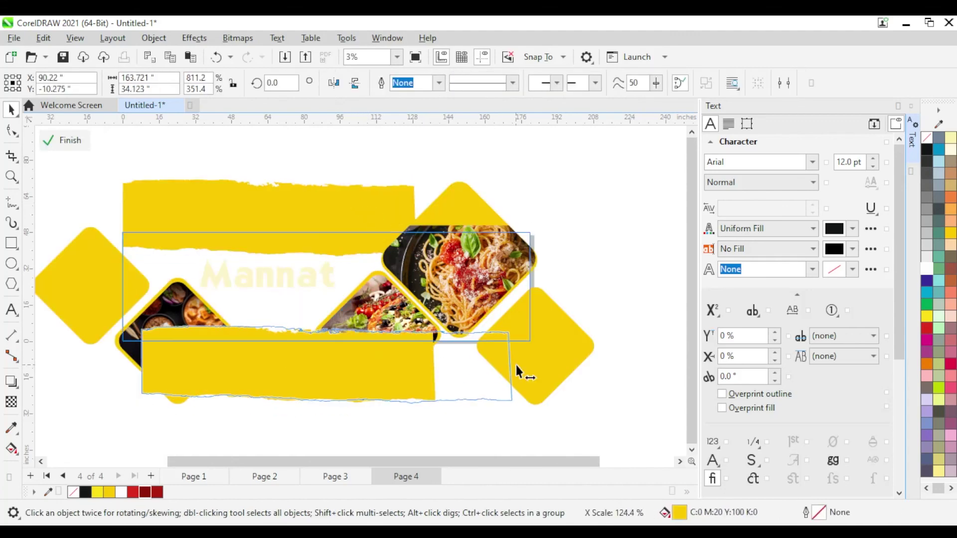
left_click_drag(569, 354, 569, 354)
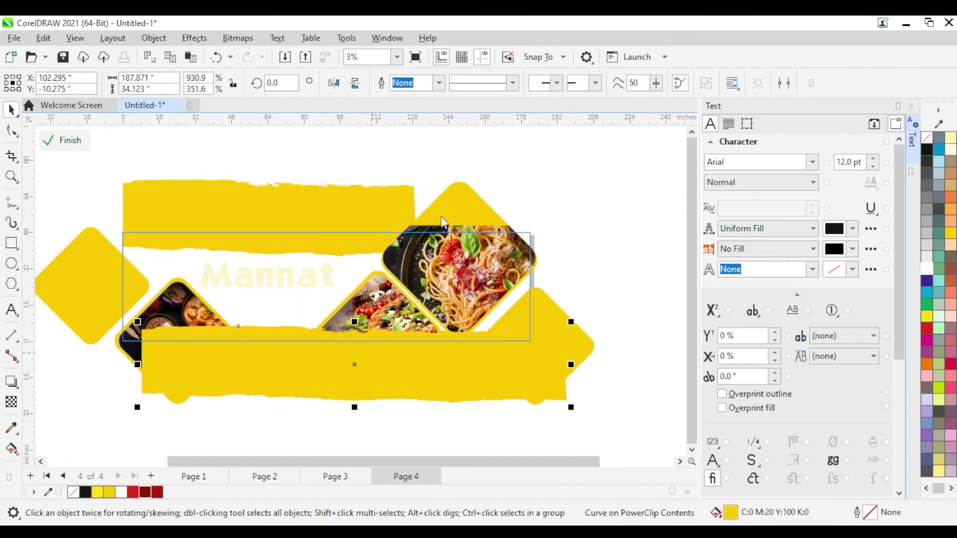
left_click(533, 228, "ctrl")
Step: Reopen the banner PowerClip to check the bottom yellow strip, then finish editing
left_click(554, 250)
left_click(449, 239)
left_click(63, 140)
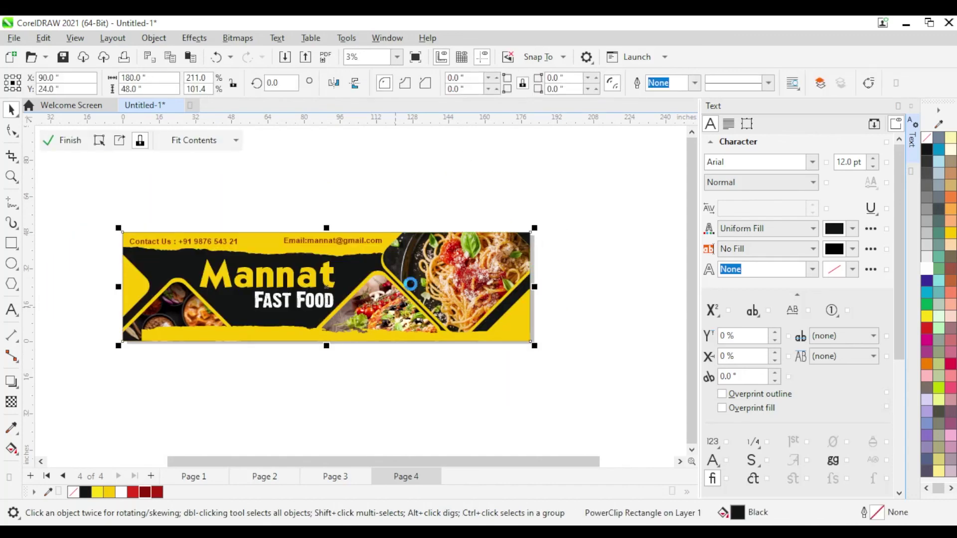
left_click(328, 369)
left_click(63, 140)
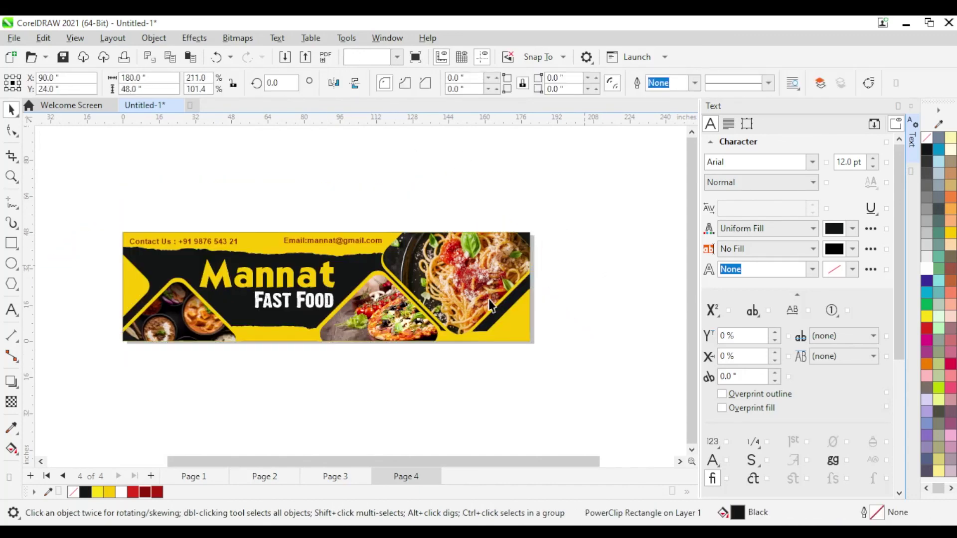
key("Escape")
Step: Zoom to the banner and shift the pasta photo right and down within its diamond
left_click_drag(85, 207, 541, 426)
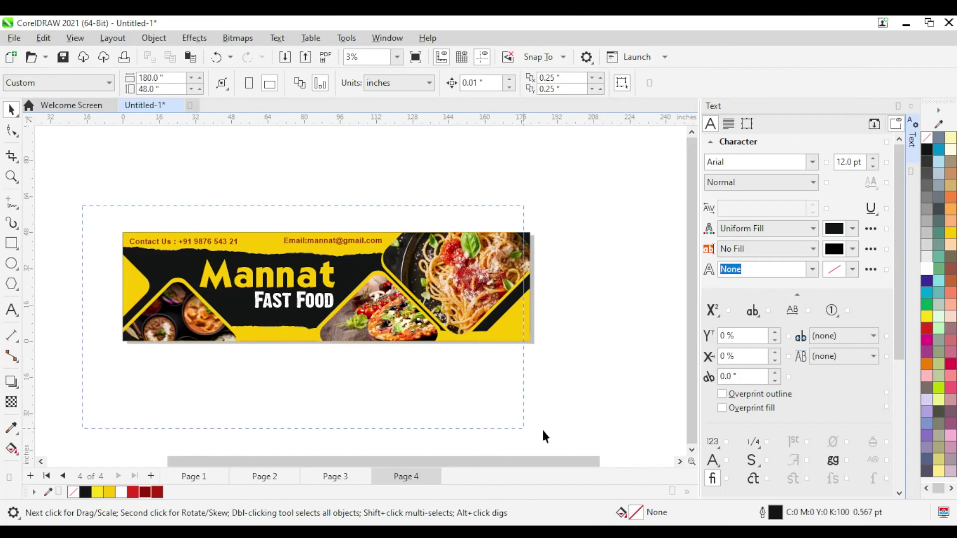
key("shift+F2")
key("Escape")
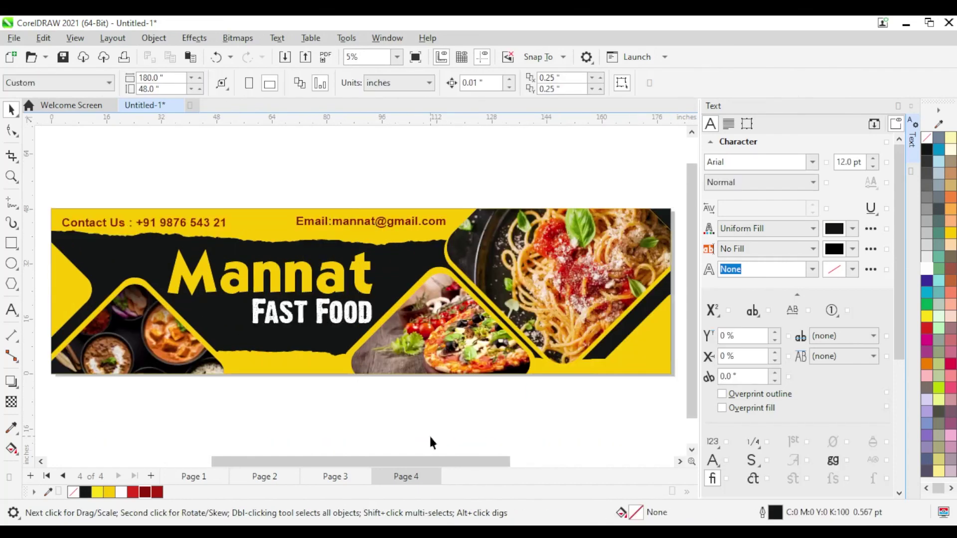
left_click(423, 280)
double_click(396, 230)
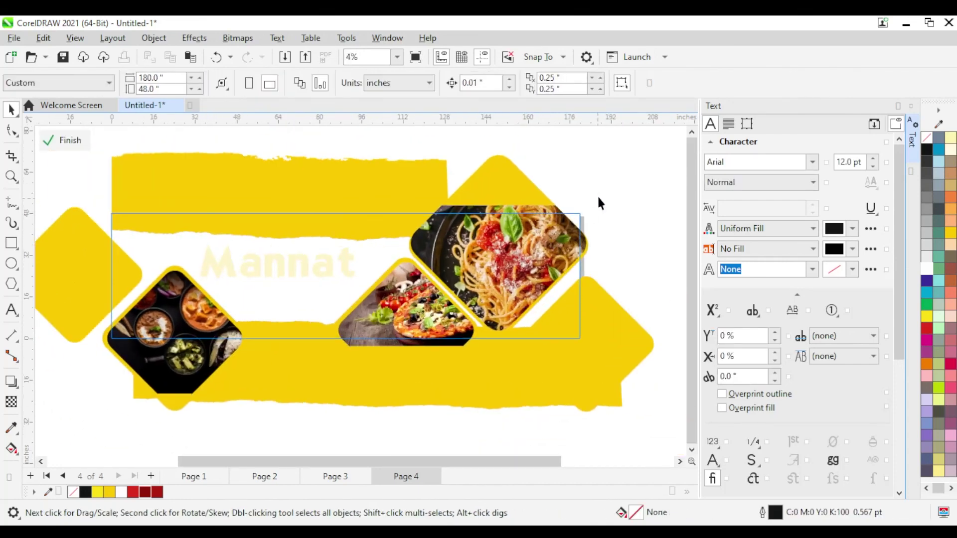
scroll(531, 249, "up", 3)
left_click(507, 318)
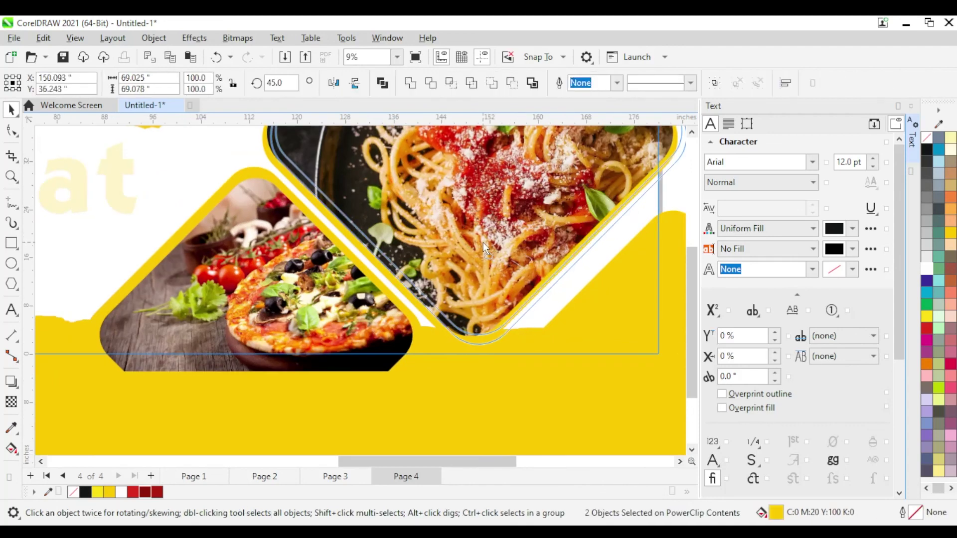
left_click_drag(489, 251, 528, 297)
scroll(562, 145, "down", 2)
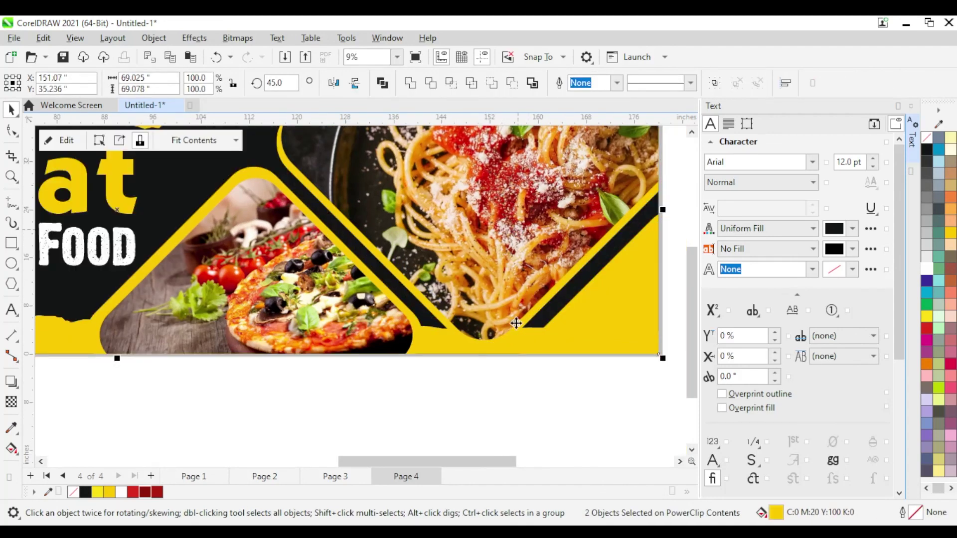
scroll(608, 256, "down", 2)
scroll(618, 203, "down", 1)
left_click(618, 203)
Step: Narrow the bottom yellow strip inside the banner PowerClip and zoom to the finished banner
left_click(561, 234)
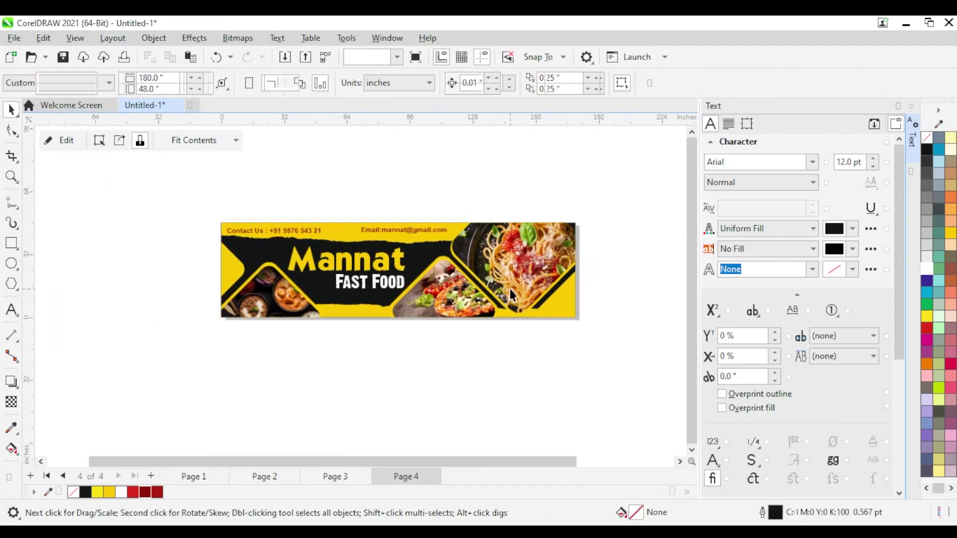
left_click(59, 140)
left_click_drag(606, 337, 480, 342)
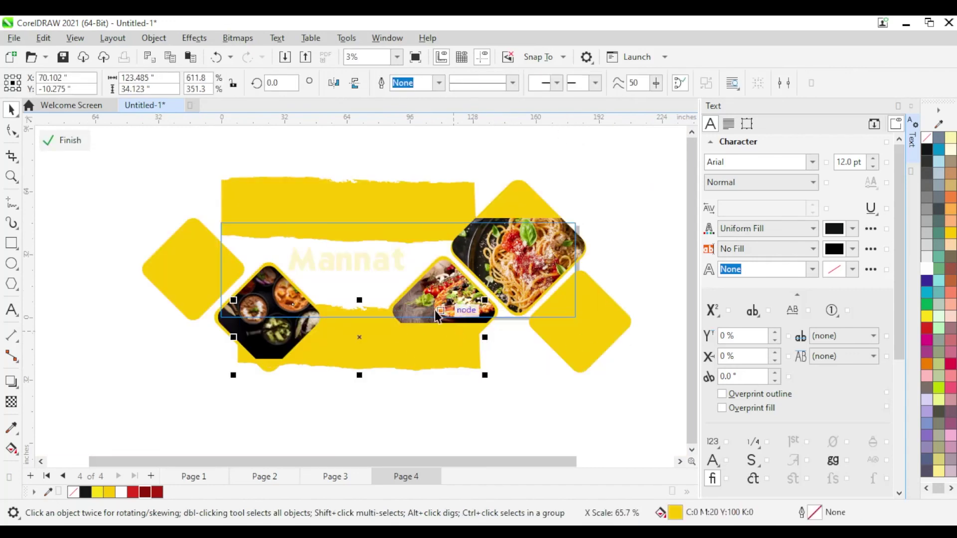
left_click(443, 294)
left_click(620, 260)
left_click(494, 348)
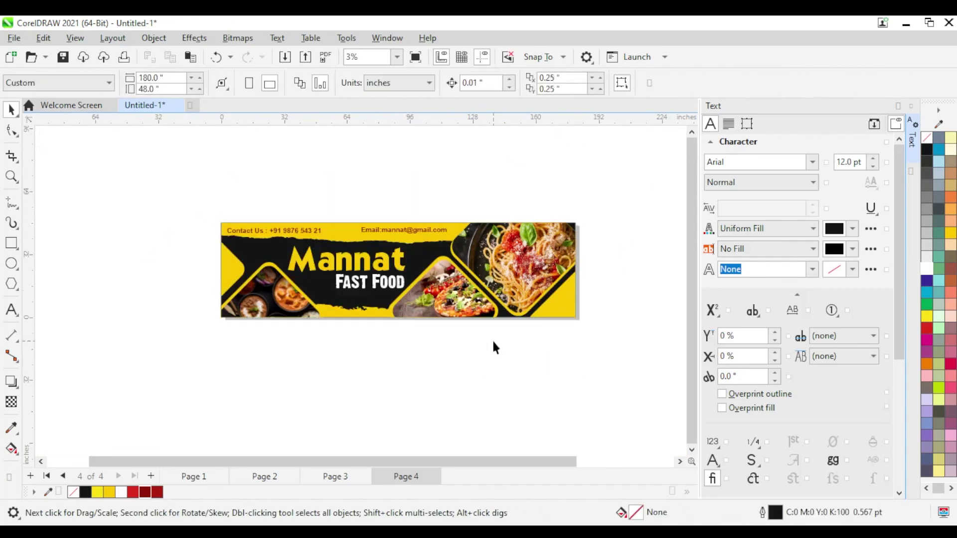
left_click_drag(189, 180, 681, 394)
key("shift+F2")
left_click(381, 406)
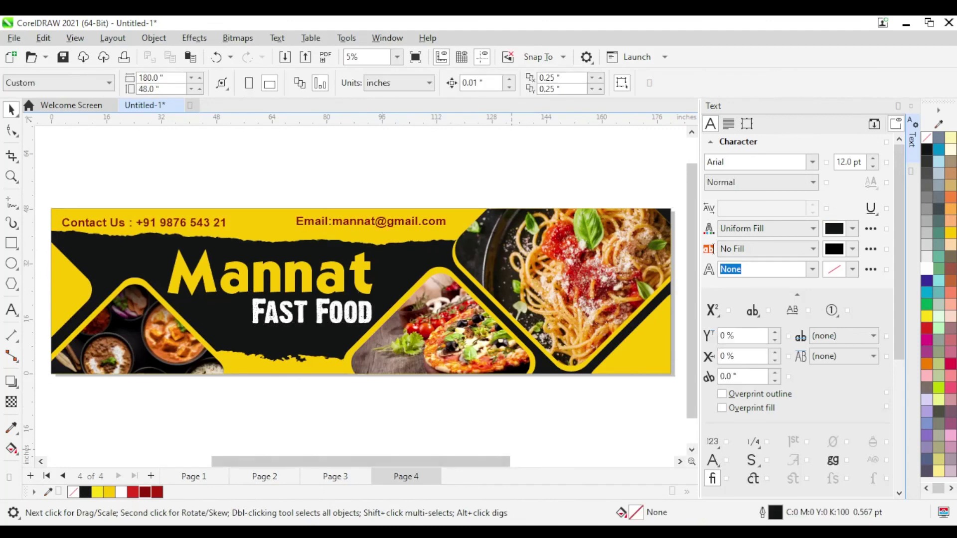
left_click(202, 480)
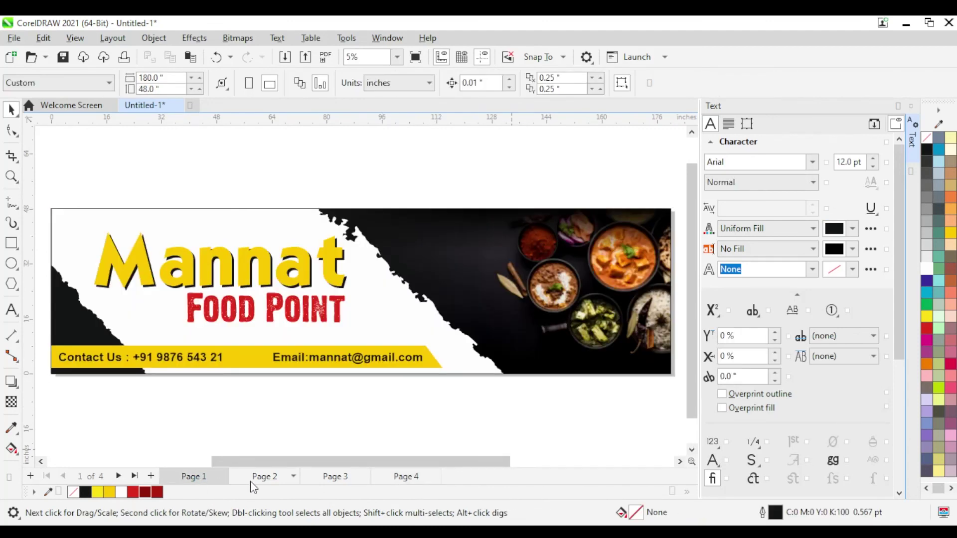
left_click(250, 480)
left_click(331, 475)
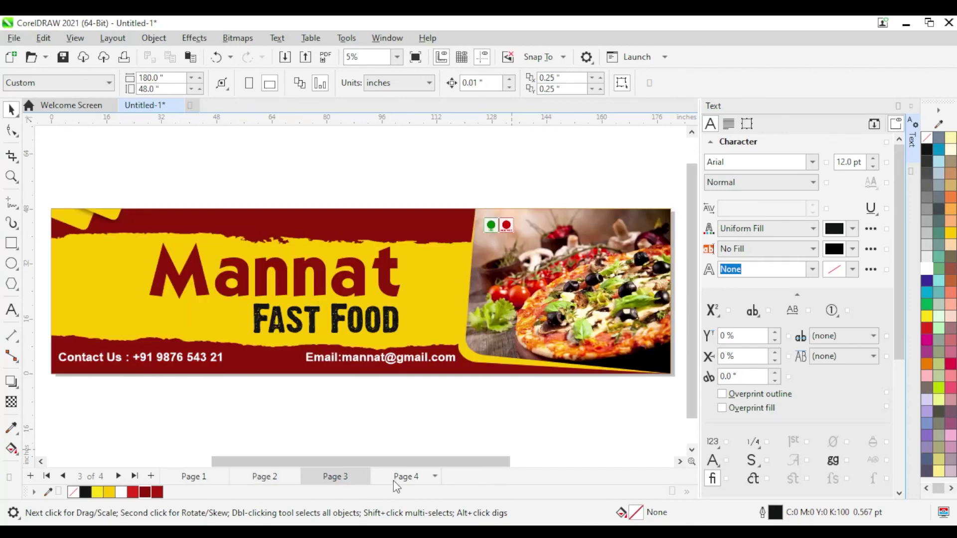
left_click(393, 478)
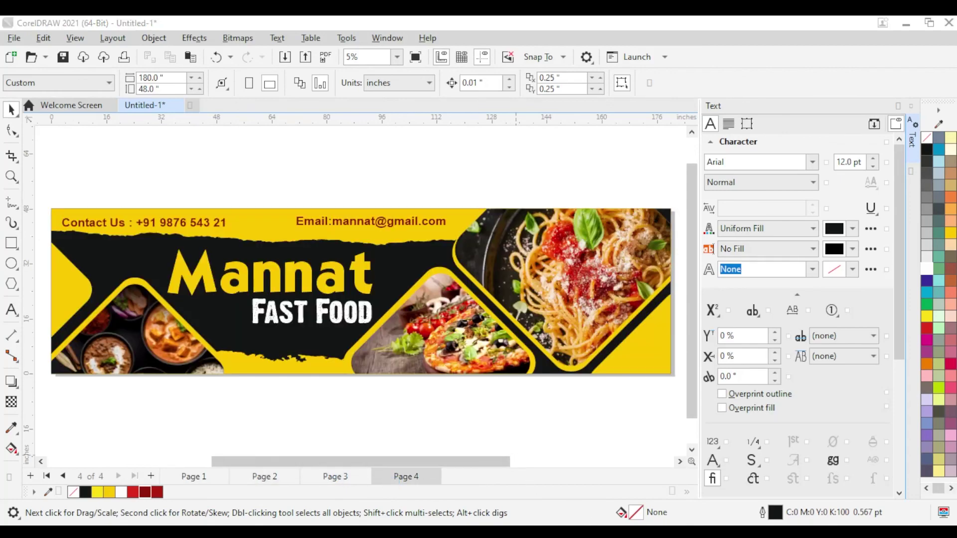